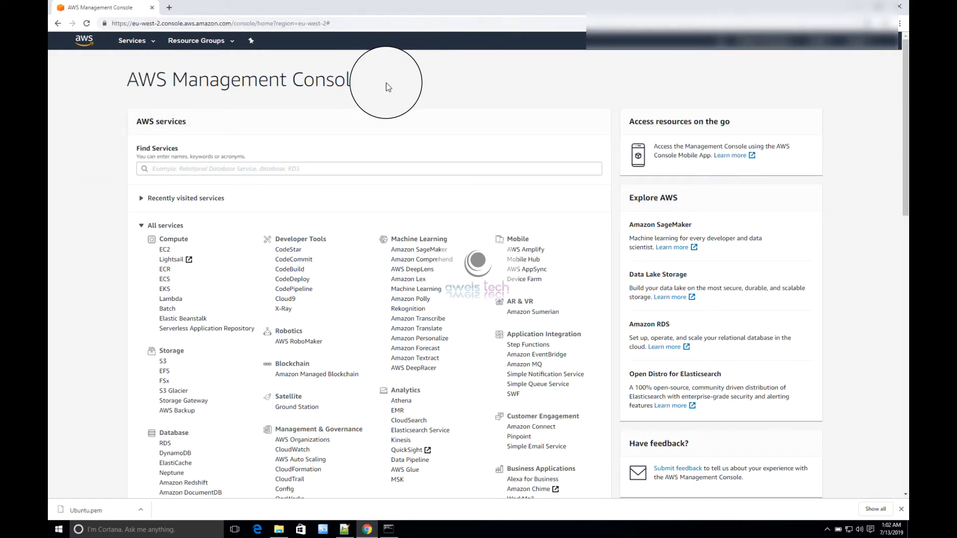
- Review the AWS service categories on the Management Console home page, such as Compute, Developer Tools, Storage, Database and Analytics
triple_click(333, 75)
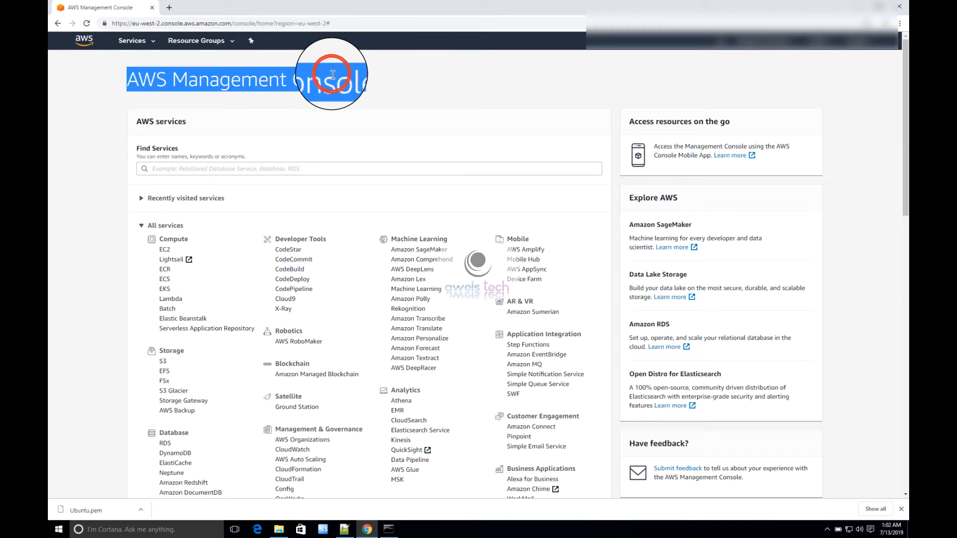
left_click(397, 86)
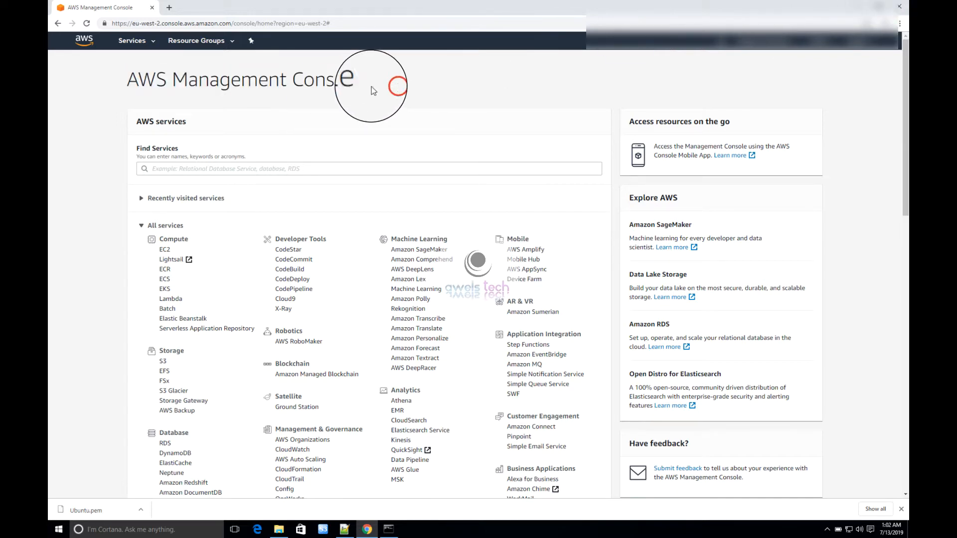
triple_click(240, 78)
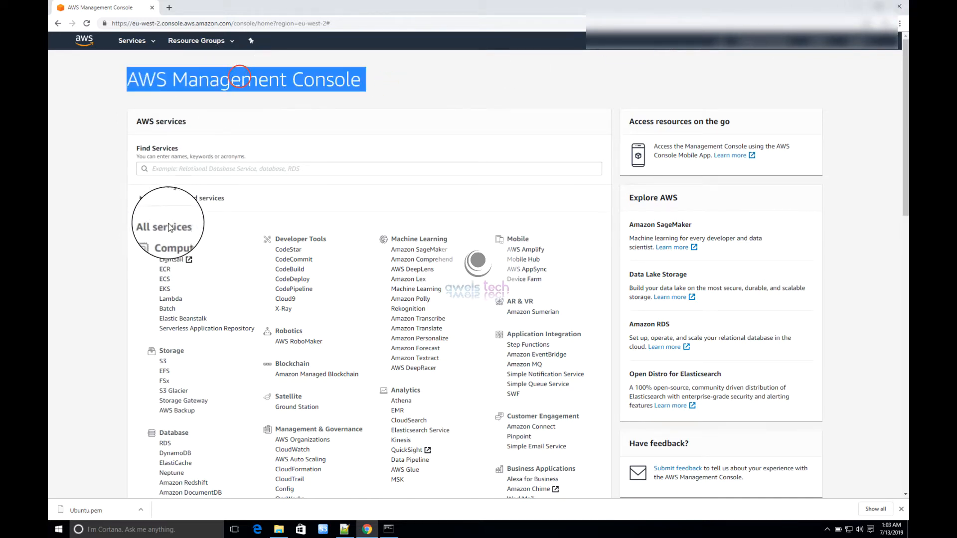
double_click(173, 240)
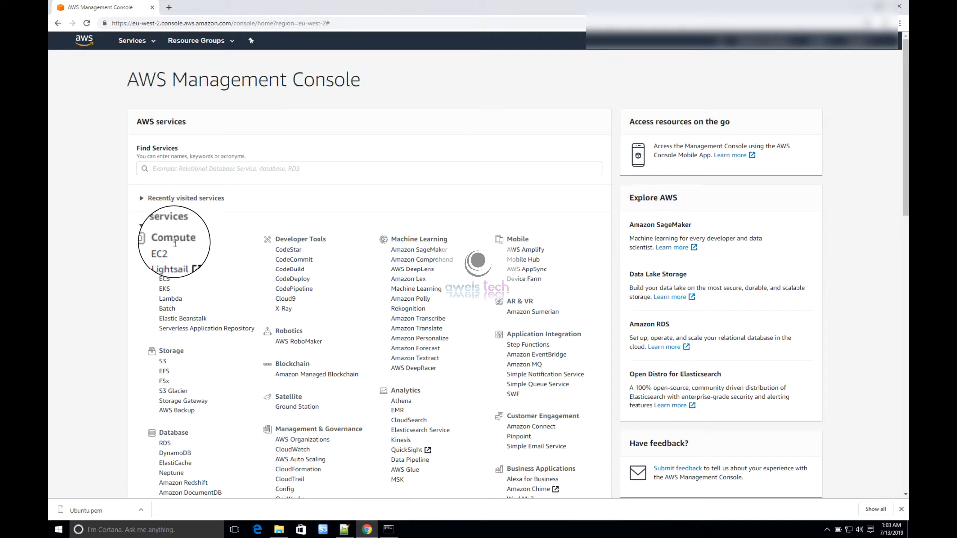
double_click(287, 240)
left_click(199, 353)
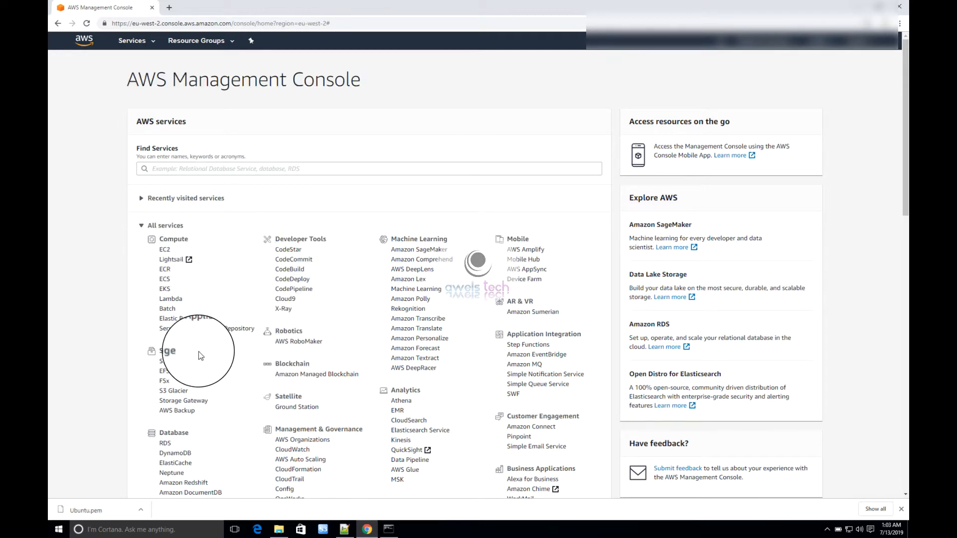
double_click(174, 433)
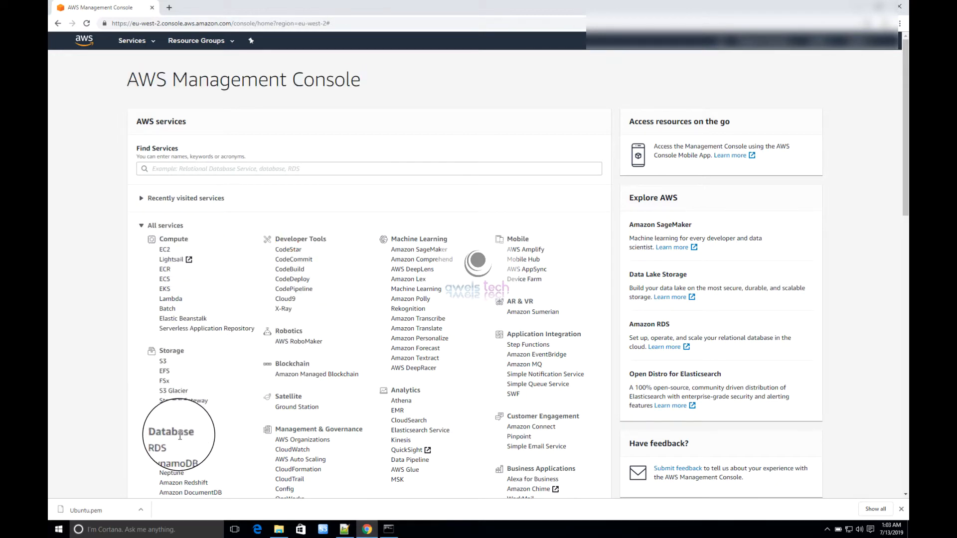
double_click(406, 390)
left_click(520, 244)
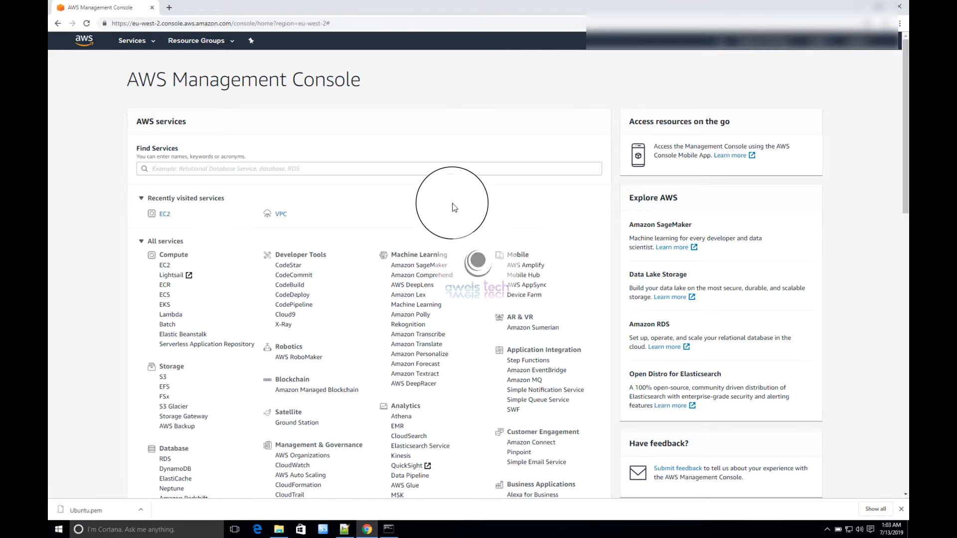
- Open the EC2 service's Instances list and start launching a new instance
left_click(166, 269)
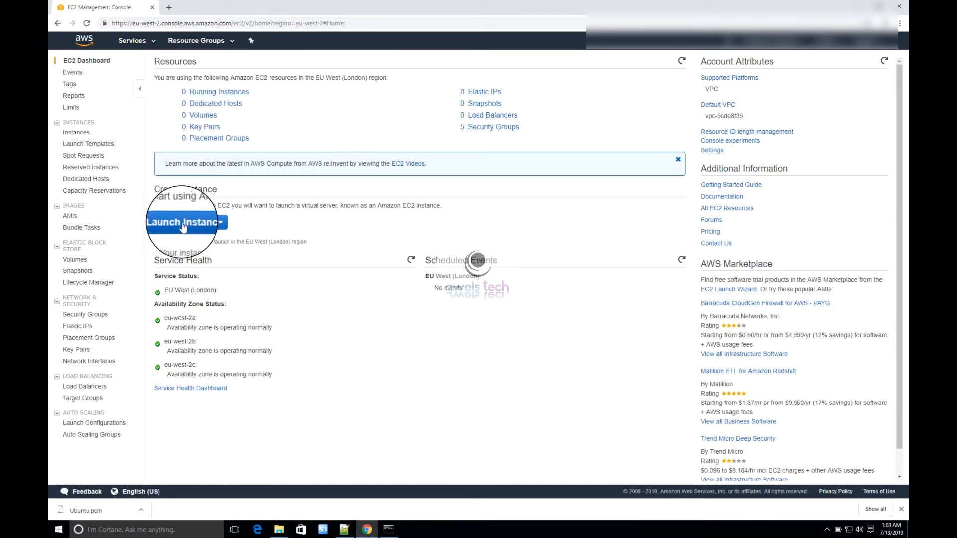
left_click(84, 134)
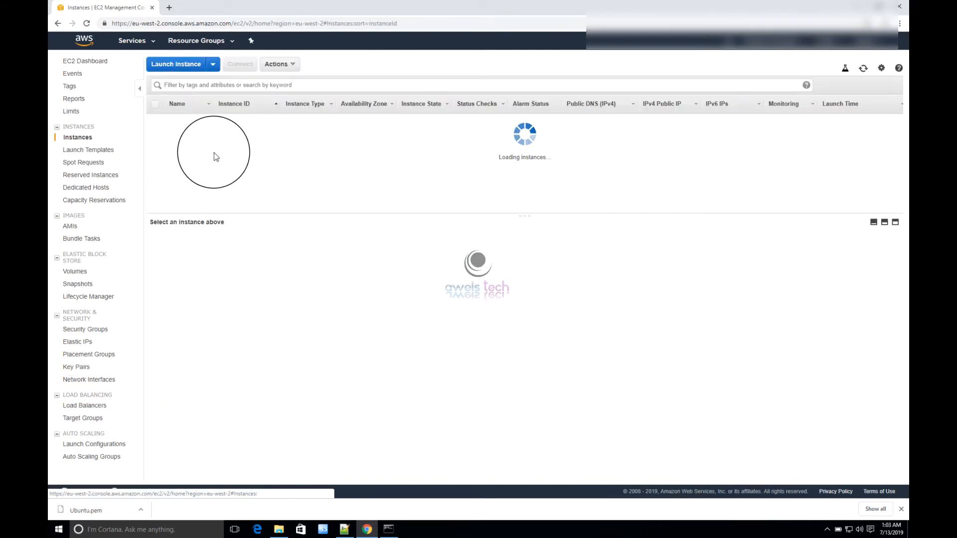
left_click(176, 69)
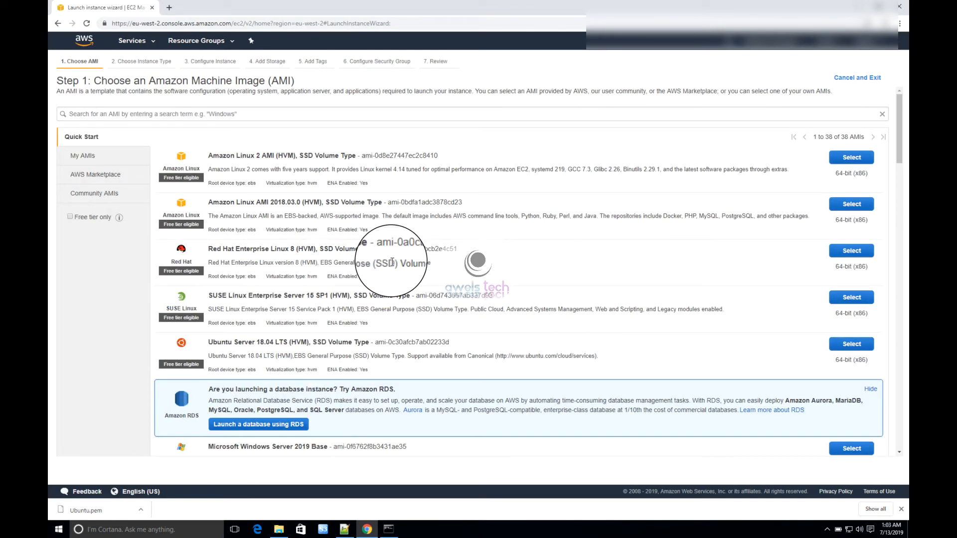
- Filter the machine images to free tier only and select Ubuntu Server 18.04 LTS (HVM), SSD Volume Type
mouse_move(120, 220)
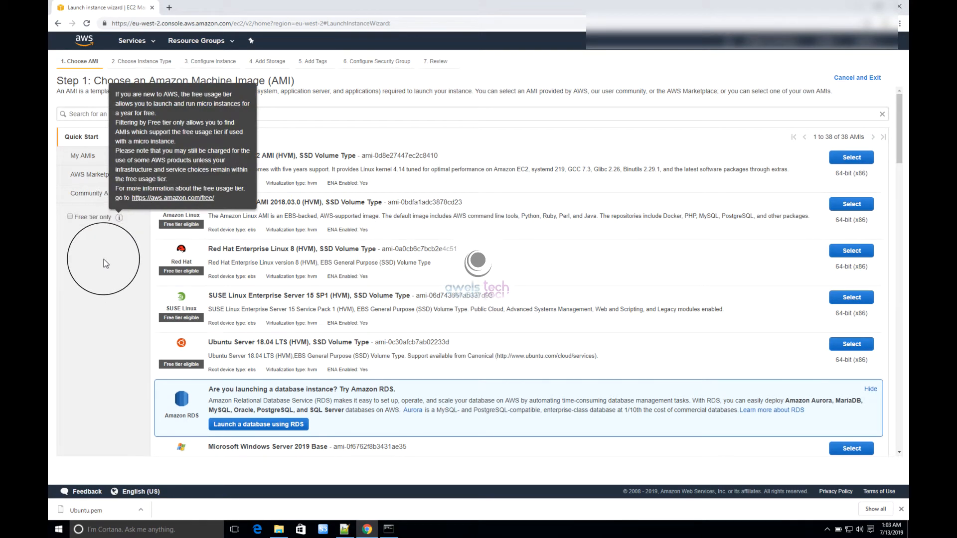
left_click(70, 218)
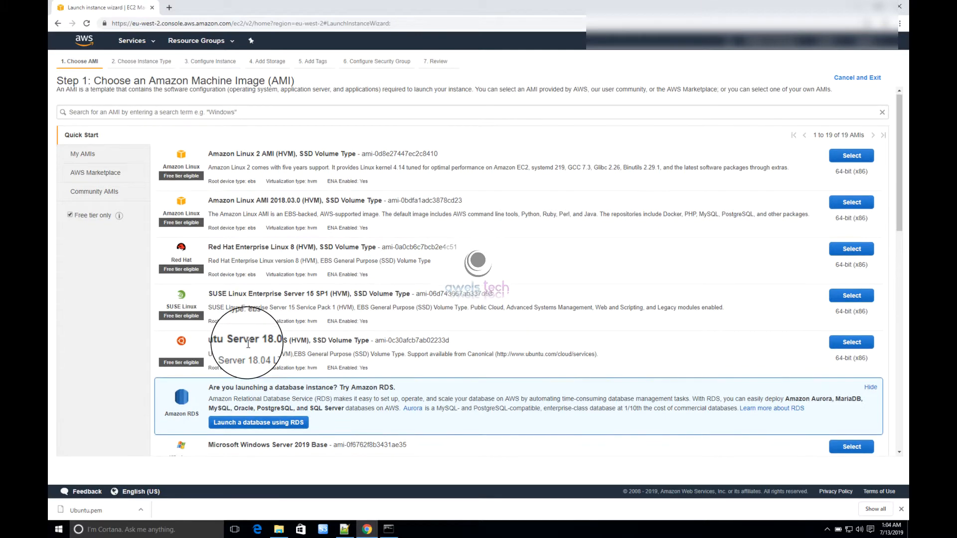
scroll(248, 344, "down", 10)
scroll(296, 370, "down", 3)
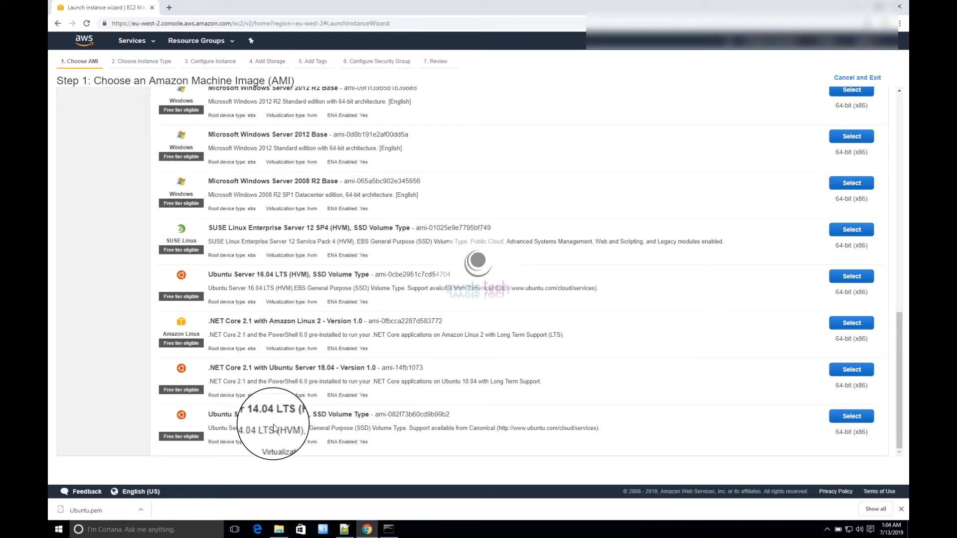
scroll(245, 339, "up", 3)
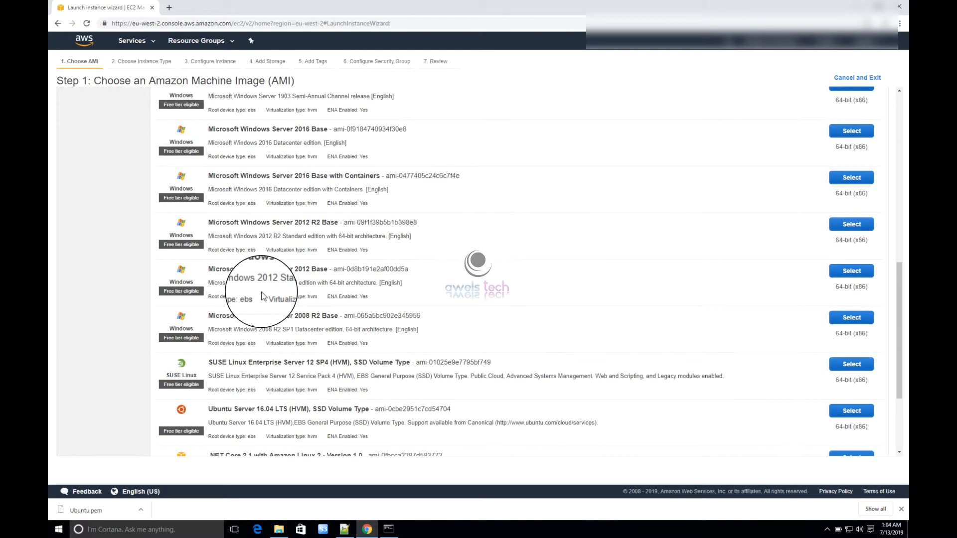
scroll(262, 296, "up", 10)
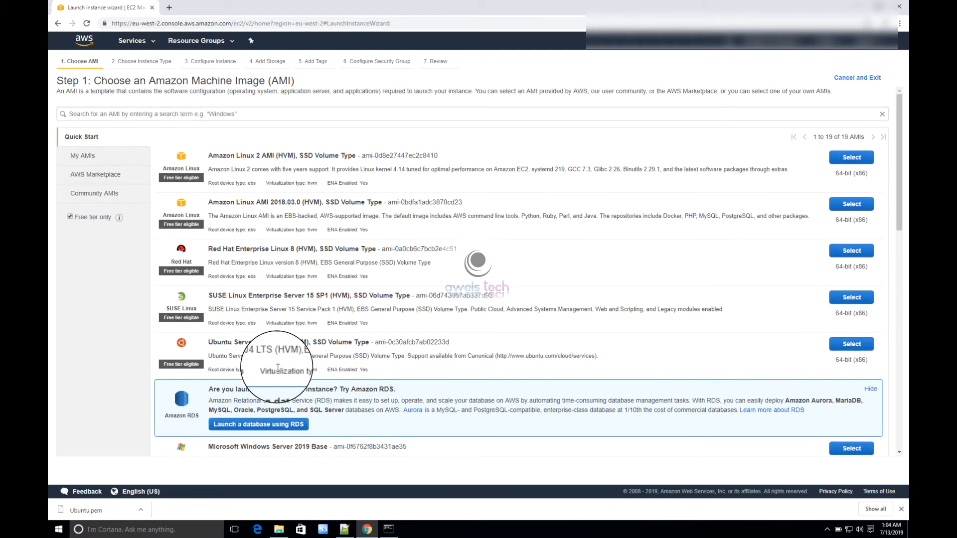
left_click(854, 346)
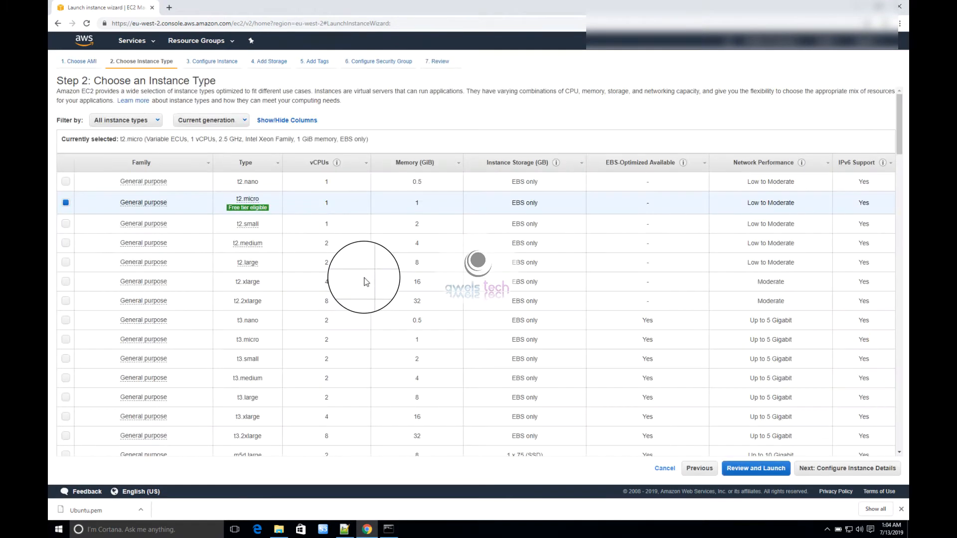
- Examine the available instance types, comparing the free tier t2.micro with t3.xlarge and the storage optimized d2.xlarge
double_click(178, 85)
left_click(178, 85)
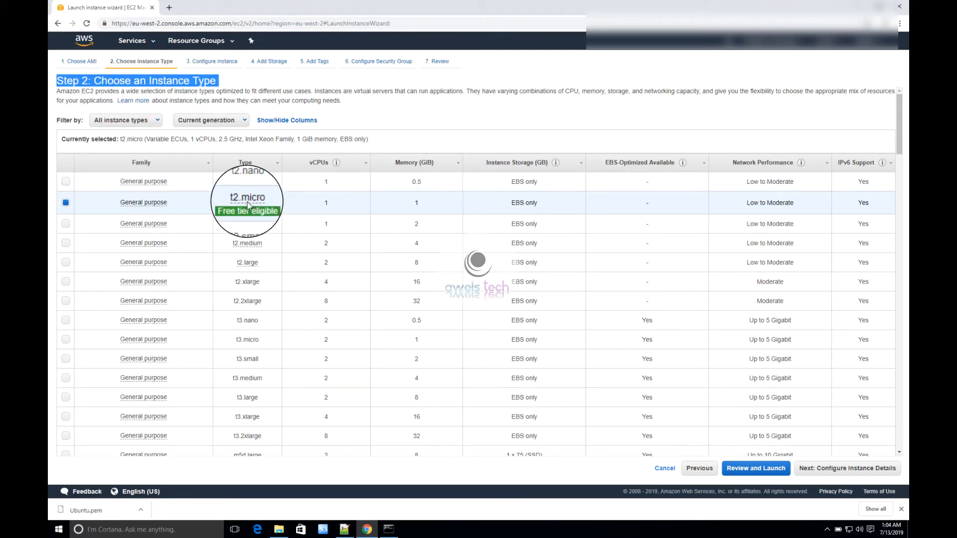
mouse_move(248, 213)
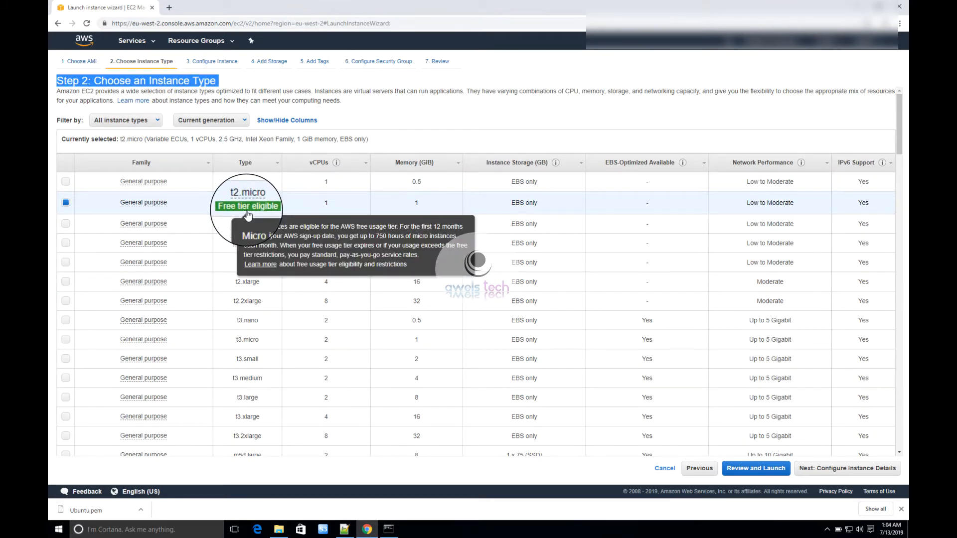
left_click(240, 202)
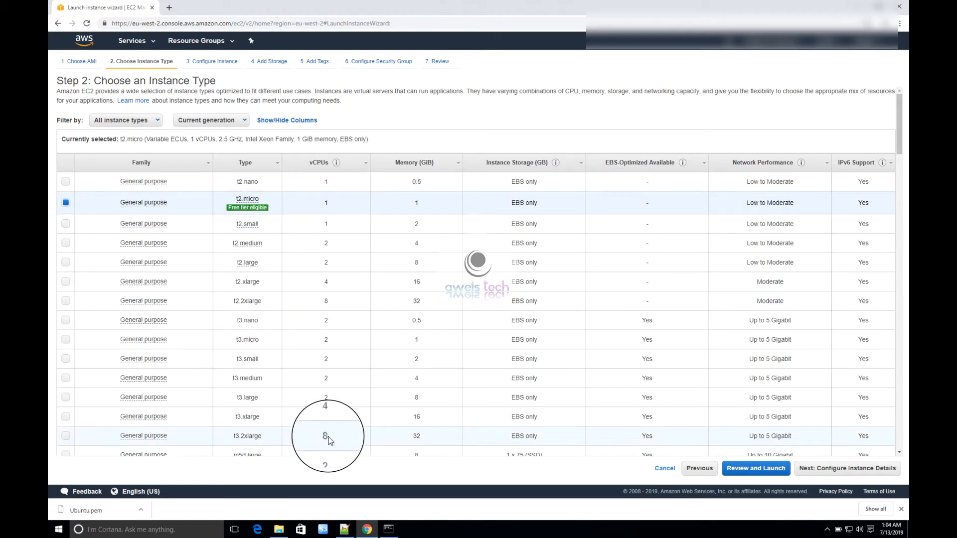
double_click(325, 417)
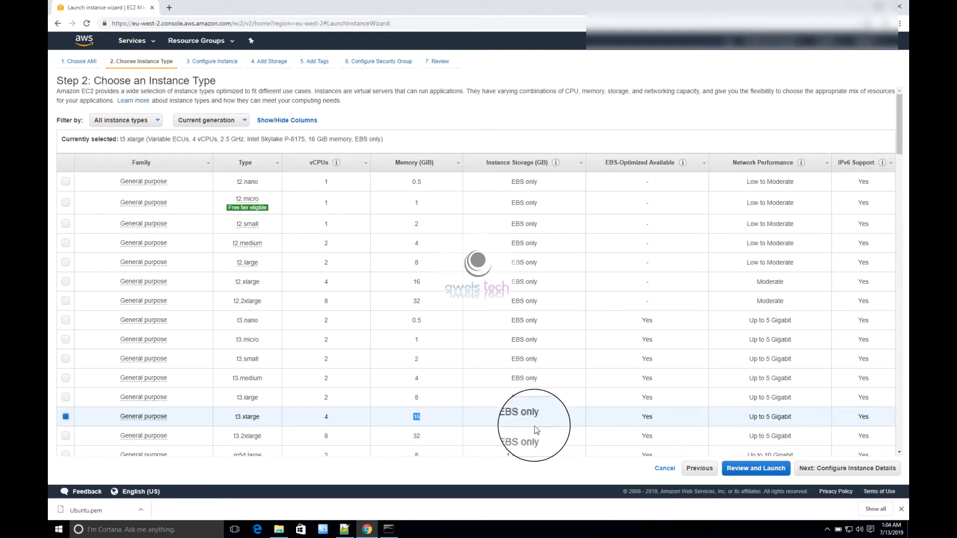
left_click(753, 417)
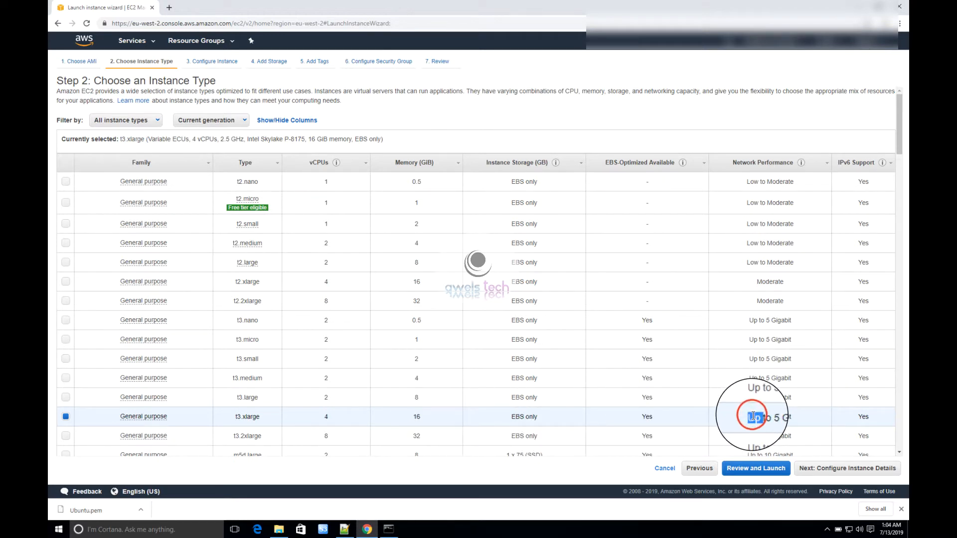
double_click(753, 416)
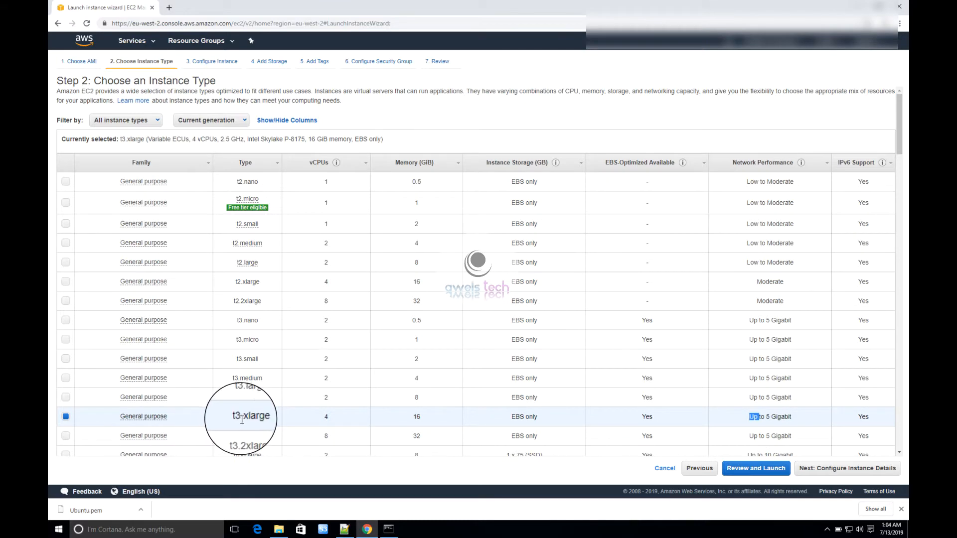
scroll(242, 420, "down", 10)
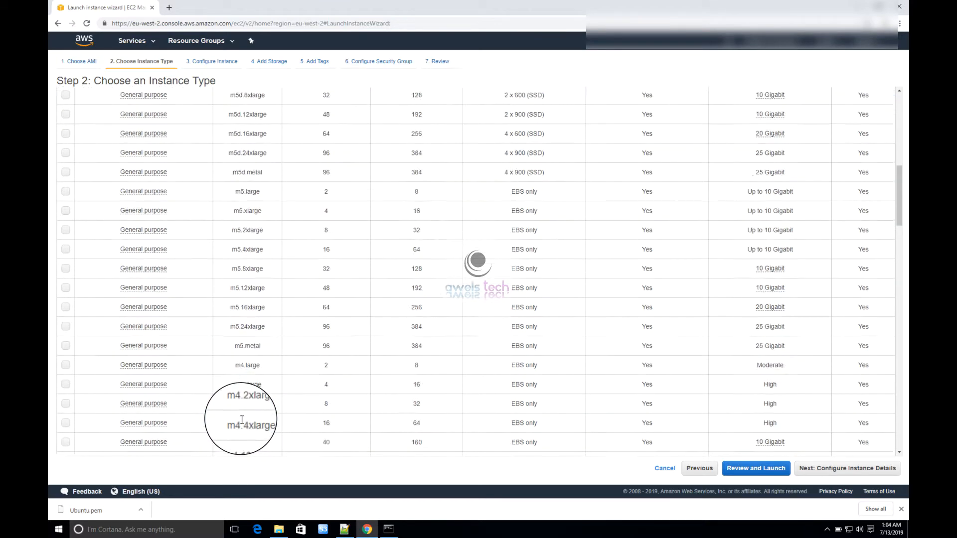
scroll(242, 423, "down", 20)
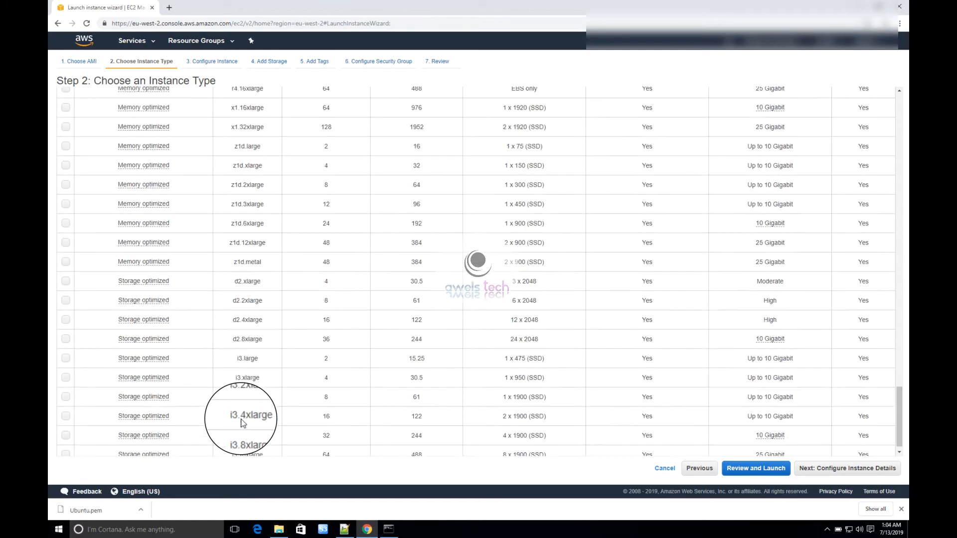
scroll(243, 423, "down", 1)
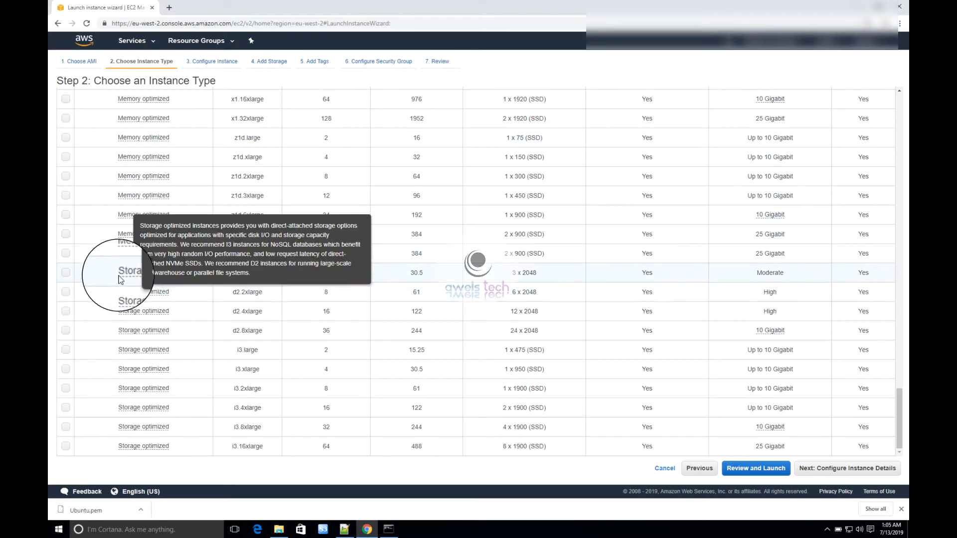
left_click_drag(116, 273, 123, 274)
left_click(163, 280)
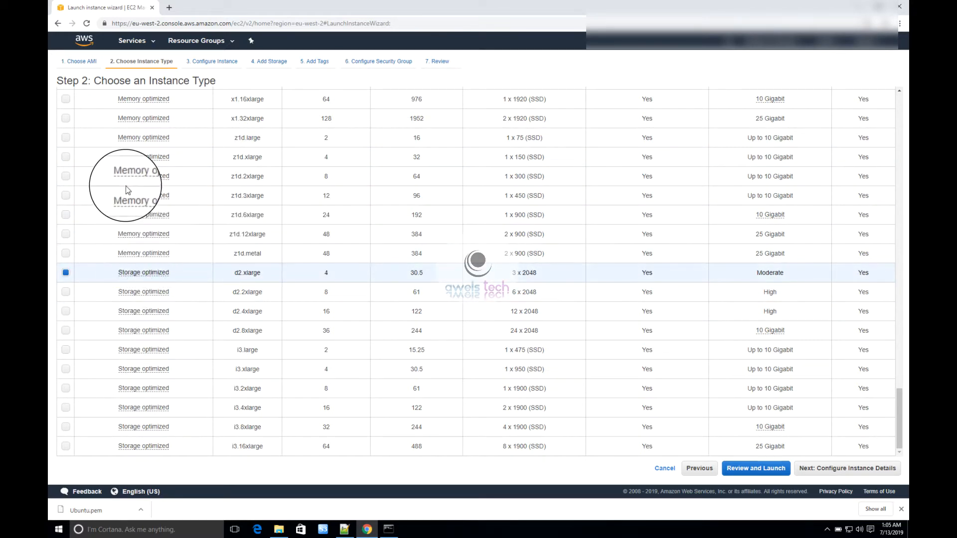
- Choose the free tier eligible t2.micro instance type and continue through the default instance details to the storage settings
scroll(188, 194, "up", 15)
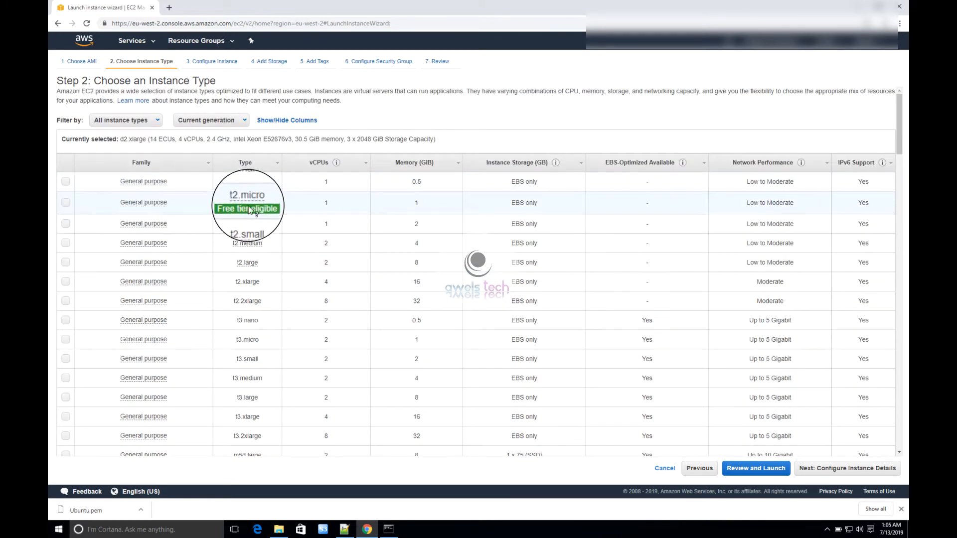
left_click(65, 203)
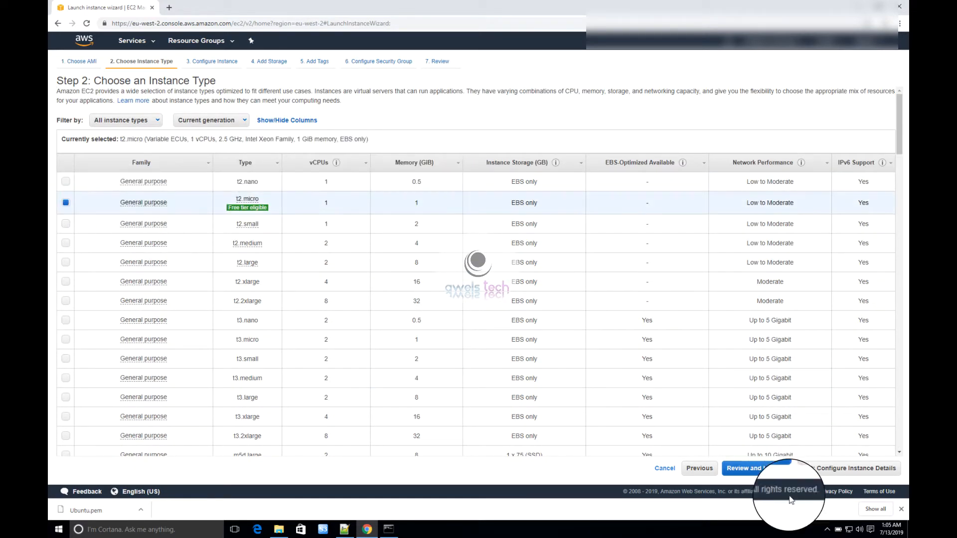
left_click(834, 469)
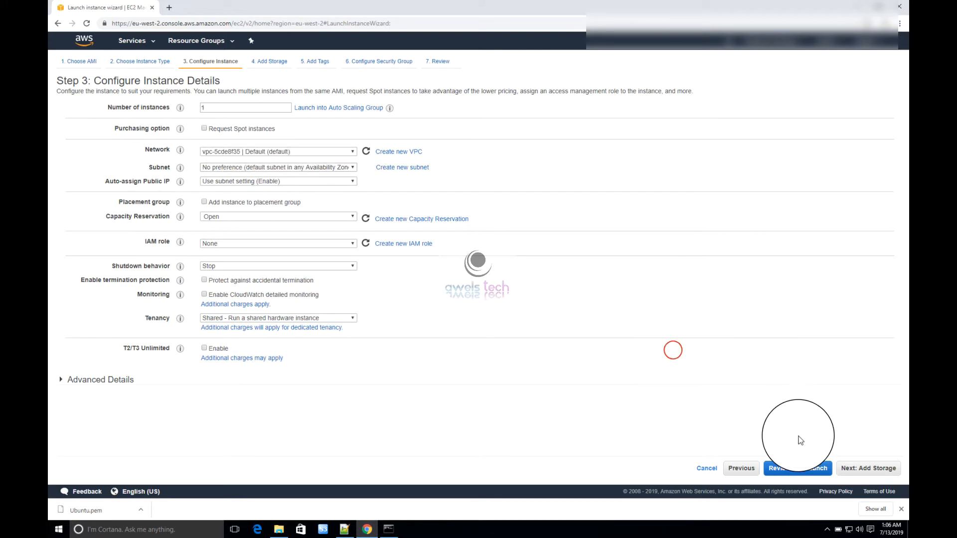
left_click(879, 468)
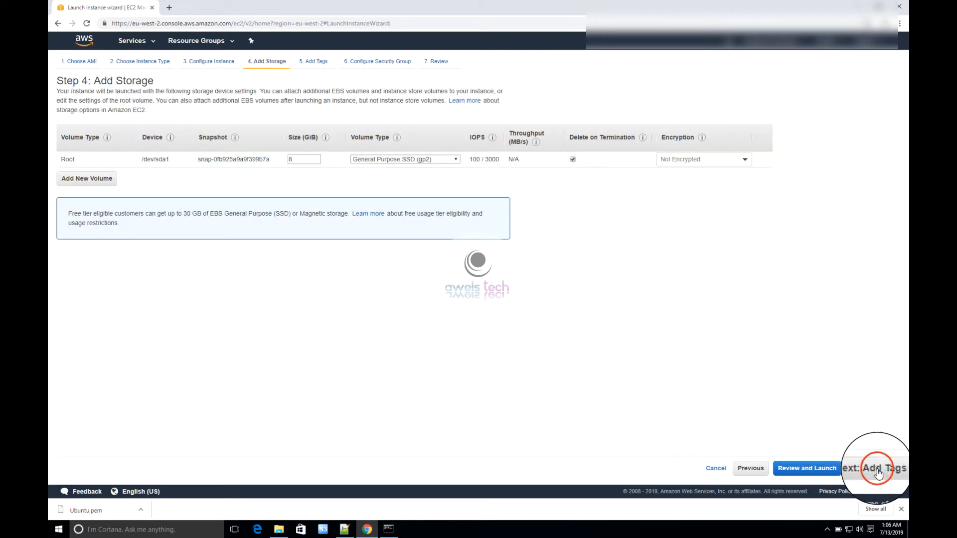
- Set the root volume's size to 10 GiB with General Purpose SSD (gp2) as its volume type
double_click(70, 159)
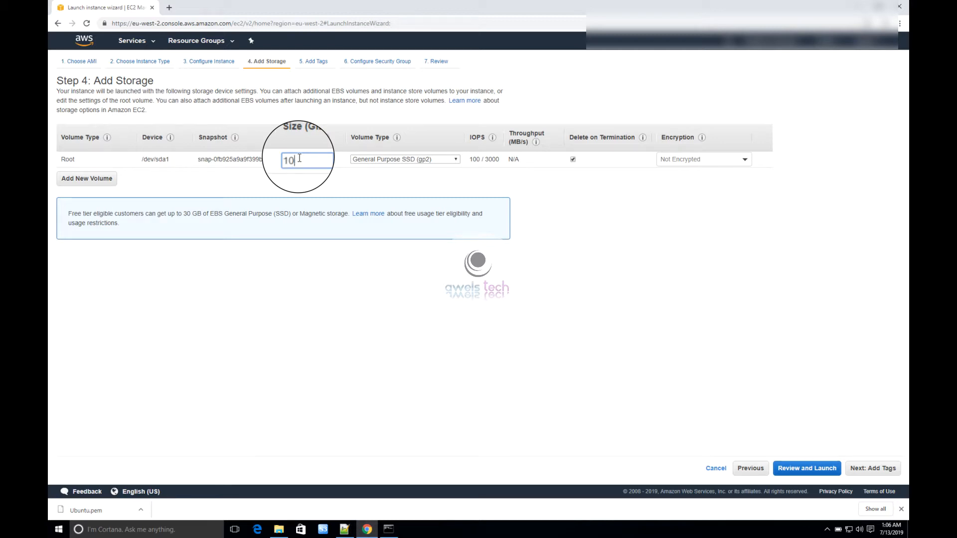
left_click(399, 160)
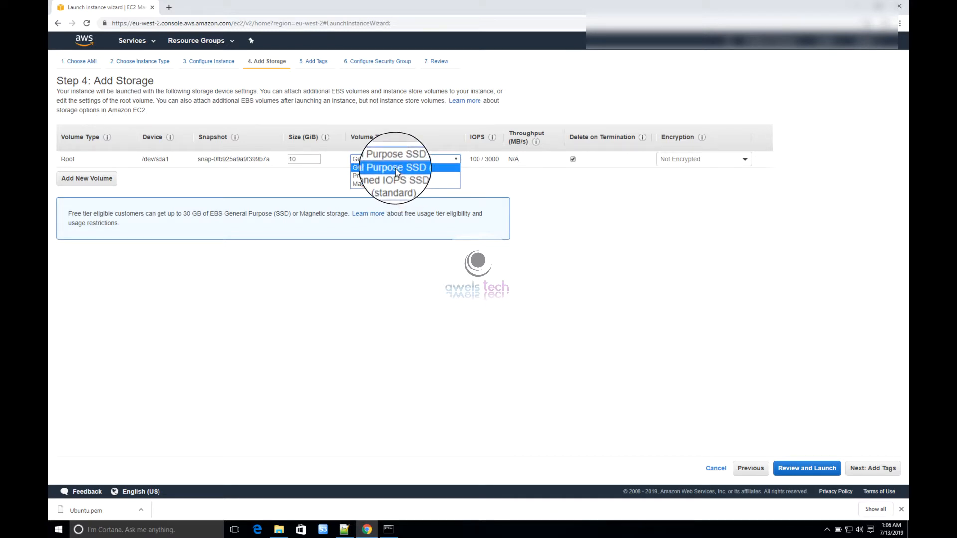
left_click(395, 169)
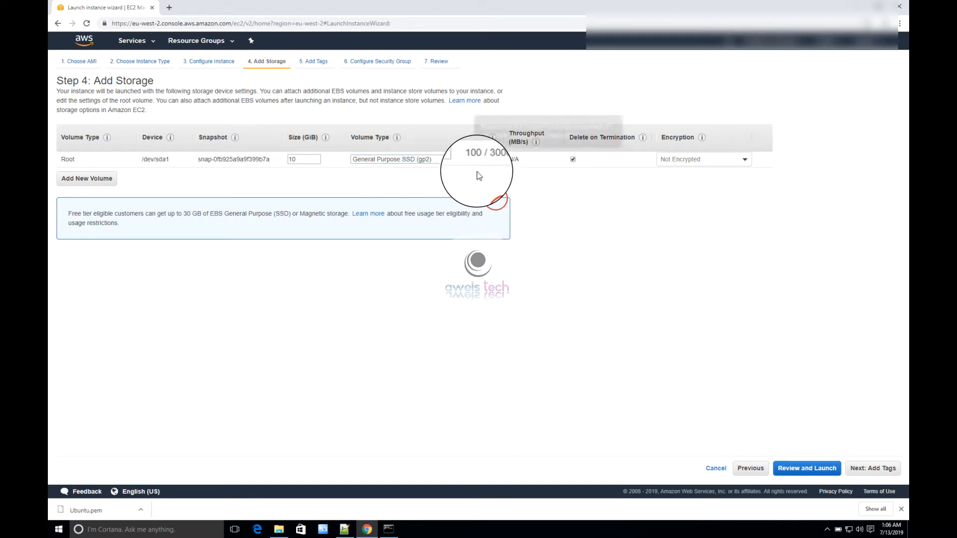
mouse_move(487, 164)
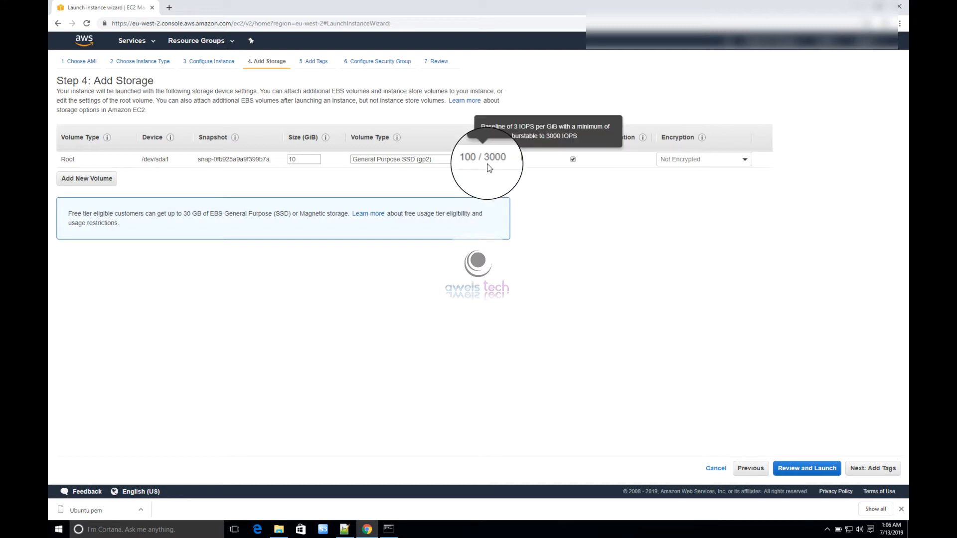
left_click(555, 176)
left_click_drag(555, 176, 588, 145)
left_click(589, 145)
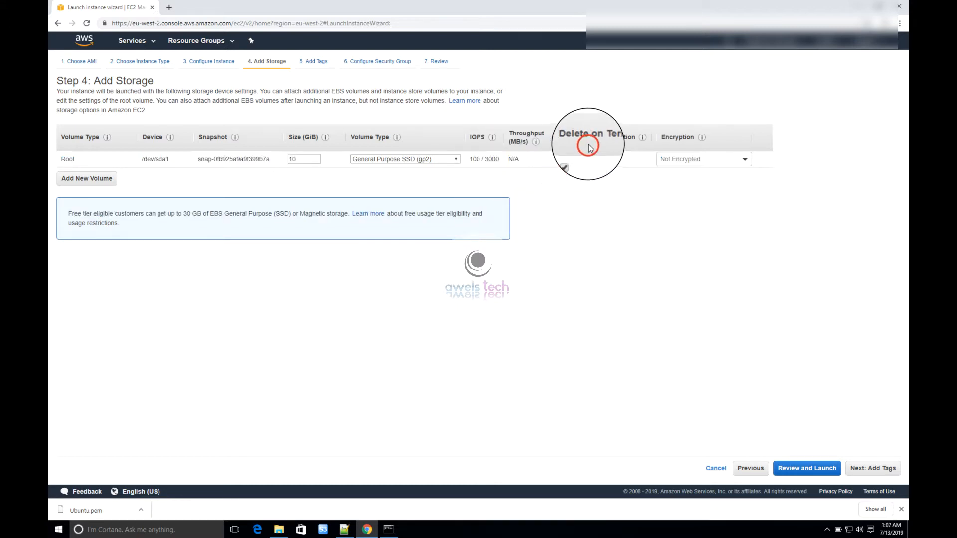
- Review the root volume's Delete on Termination and Encryption options, and try adding an extra EBS volume before removing it
double_click(585, 140)
left_click(590, 156)
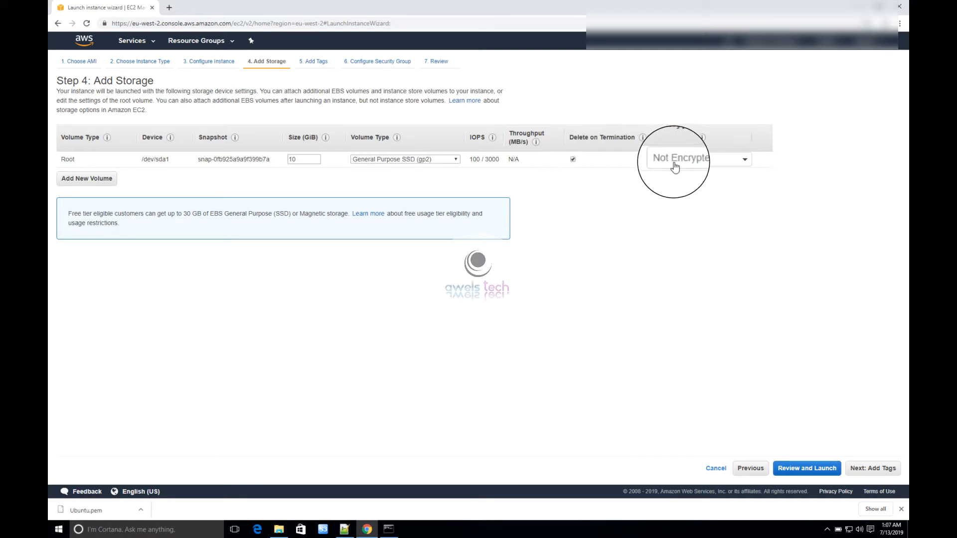
left_click(691, 164)
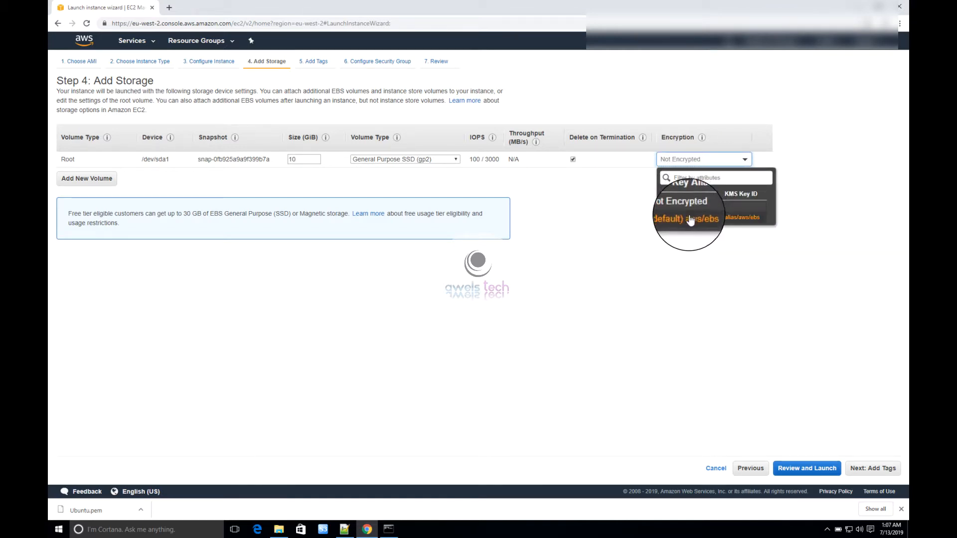
left_click(573, 196)
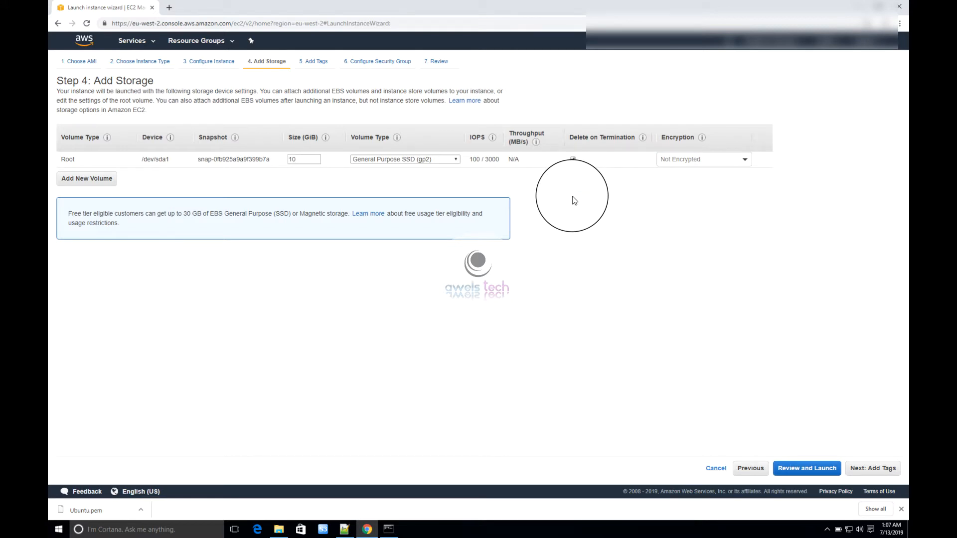
left_click(102, 179)
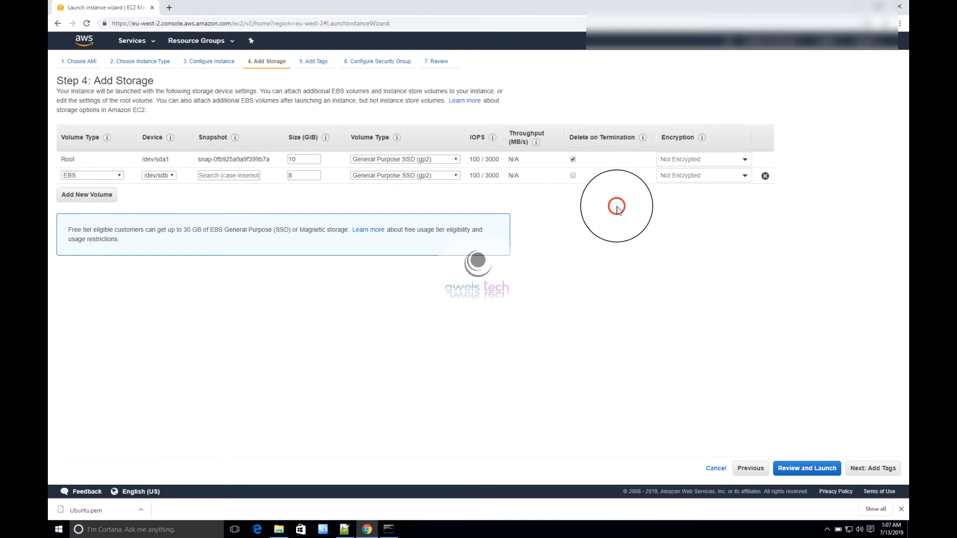
left_click(766, 177)
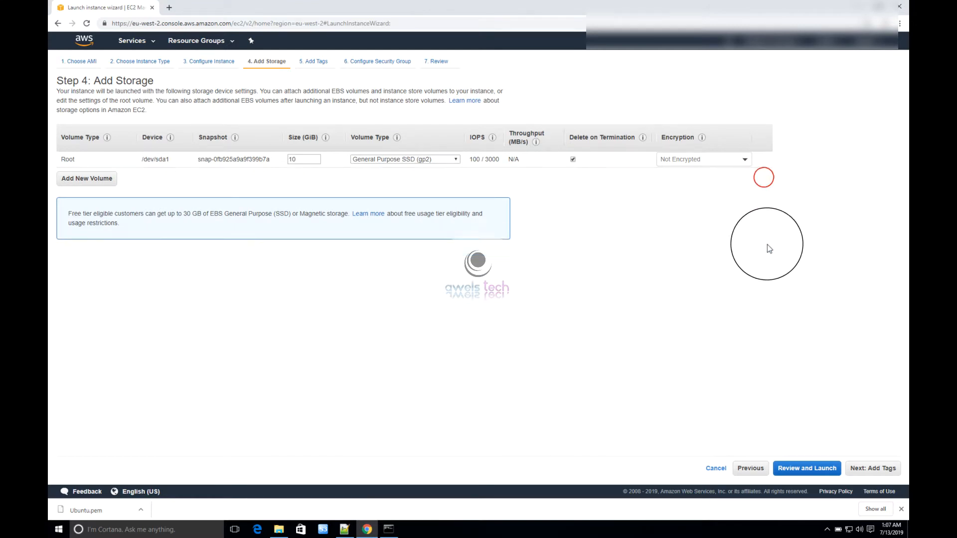
- Continue to the tag settings and add a tag with key Name and value Ubuntu16
left_click(865, 471)
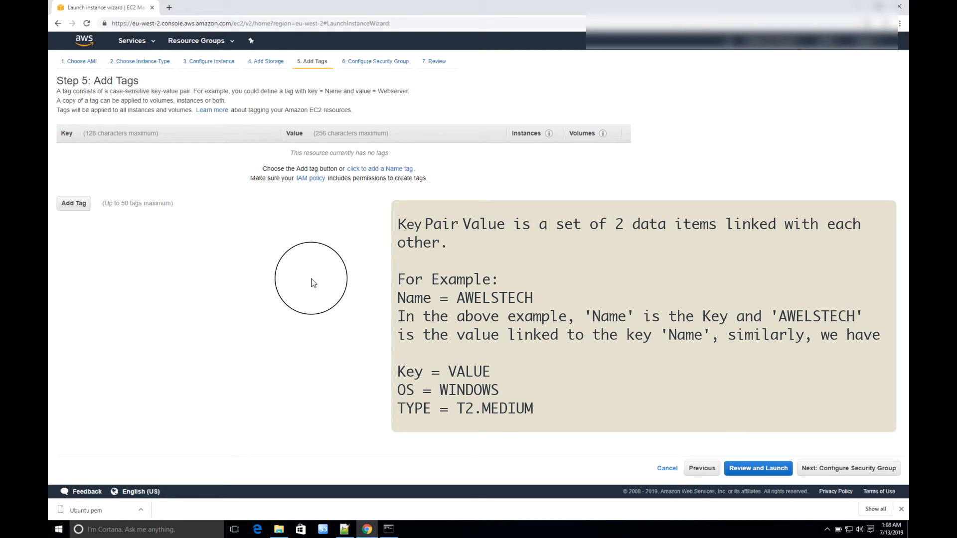
left_click(73, 203)
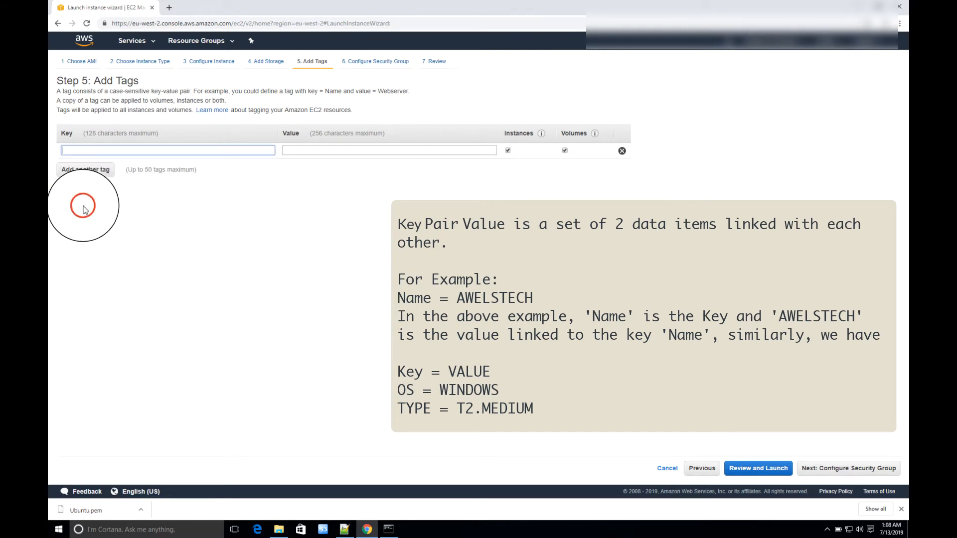
type("Nm")
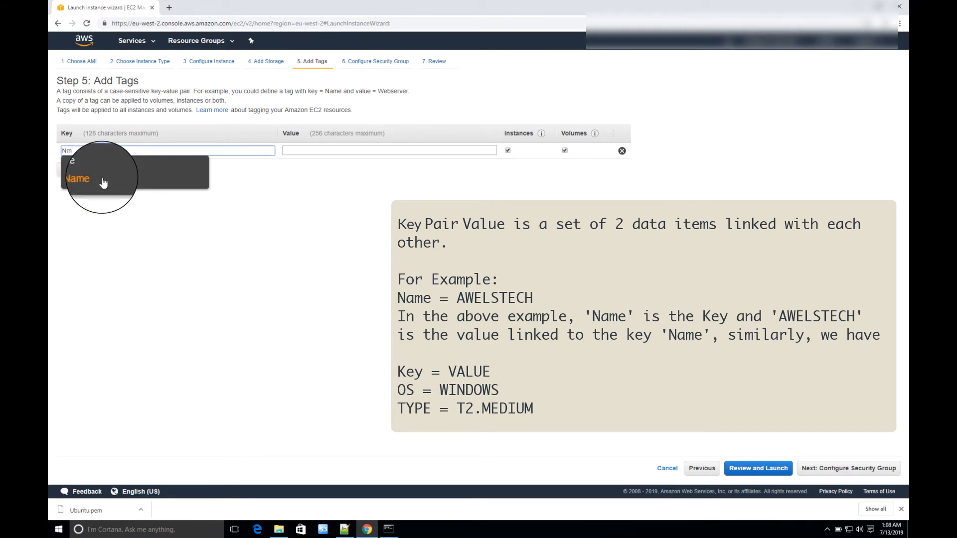
key("BackSpace")
type("ame")
left_click(307, 152)
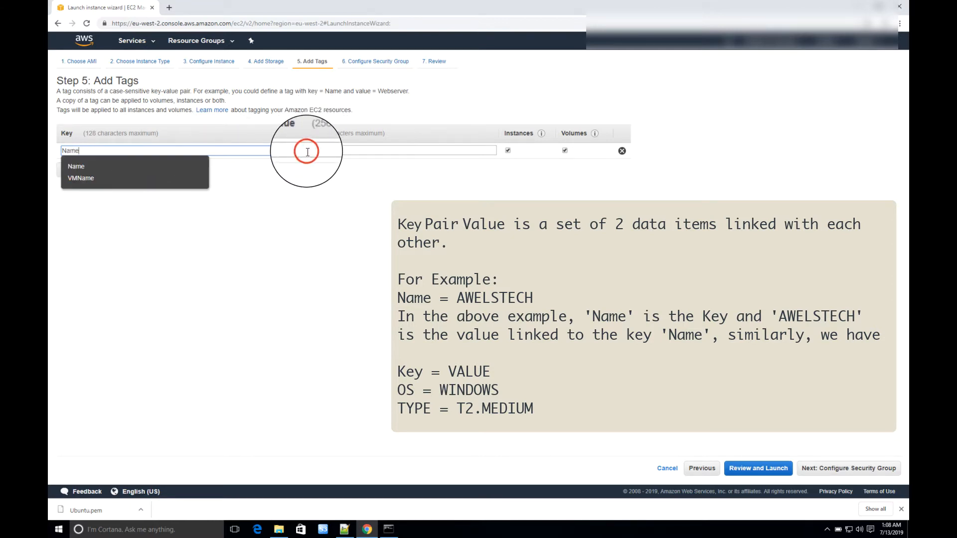
type("Ubuntu")
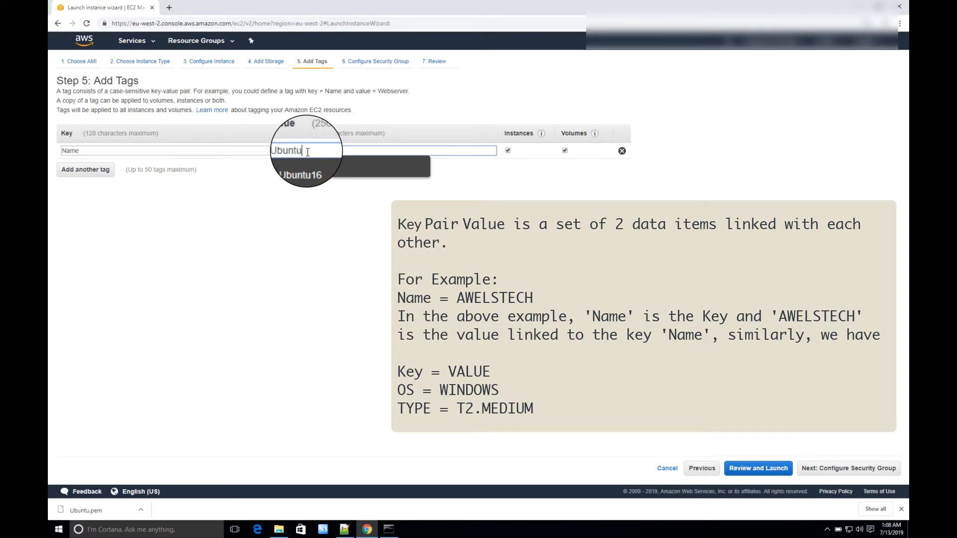
left_click(294, 167)
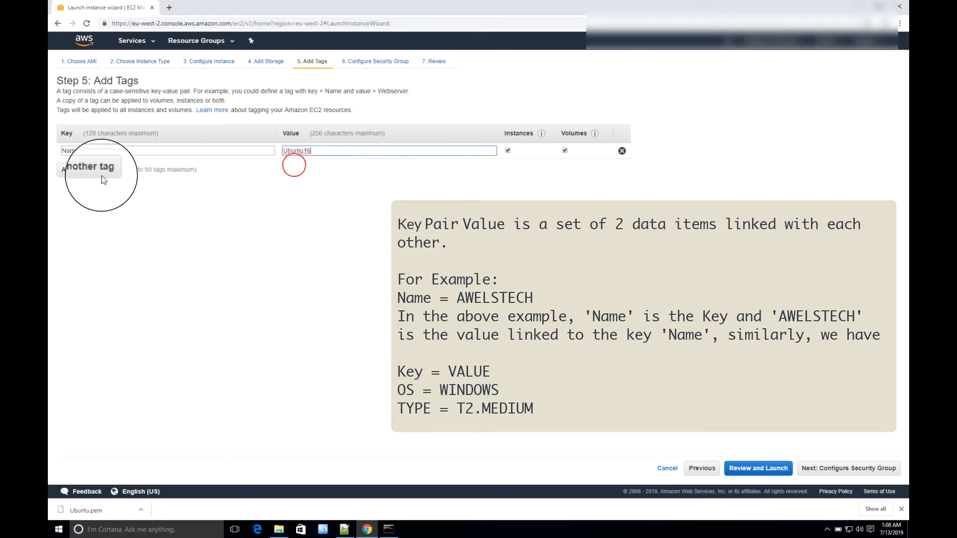
- Add a second tag with key OS and value Linux, and continue to the security group settings
left_click(101, 176)
type("O")
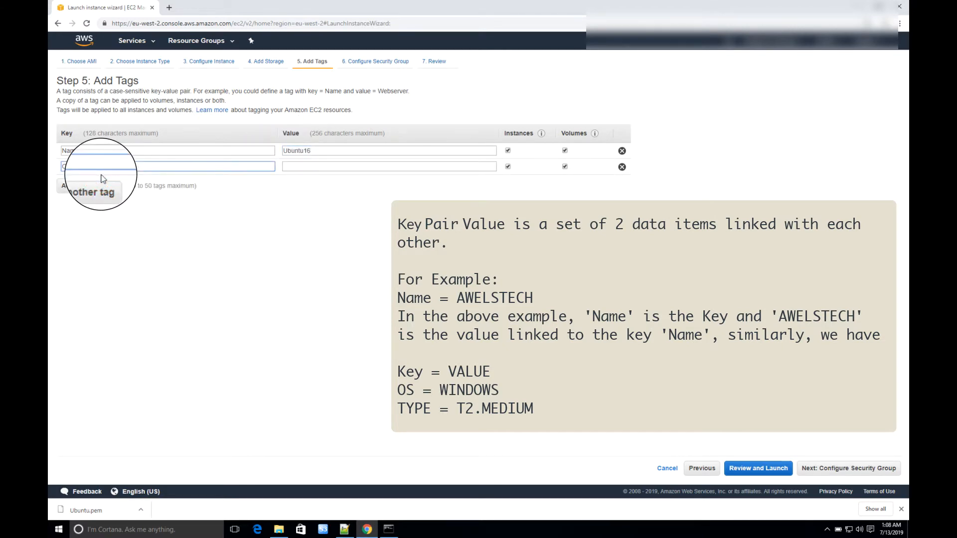
type("S")
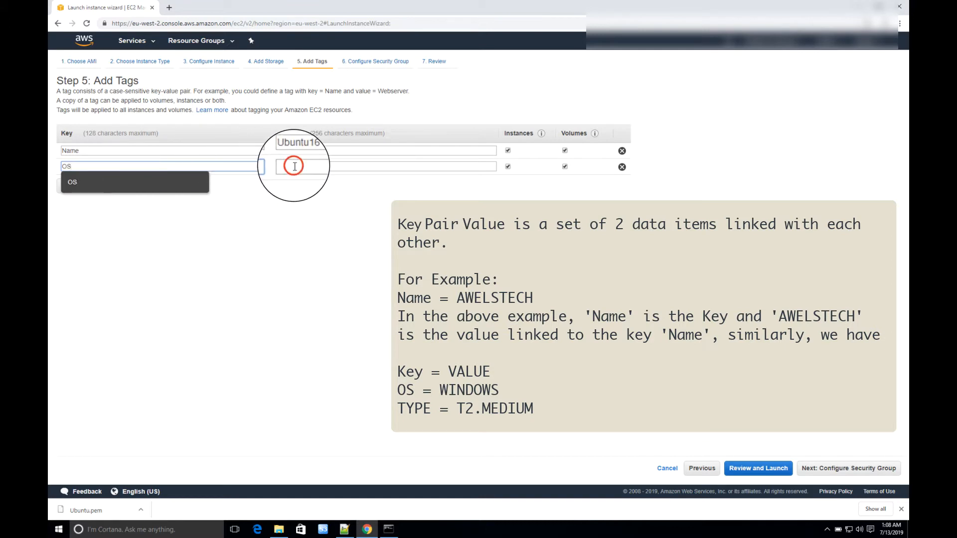
left_click(295, 166)
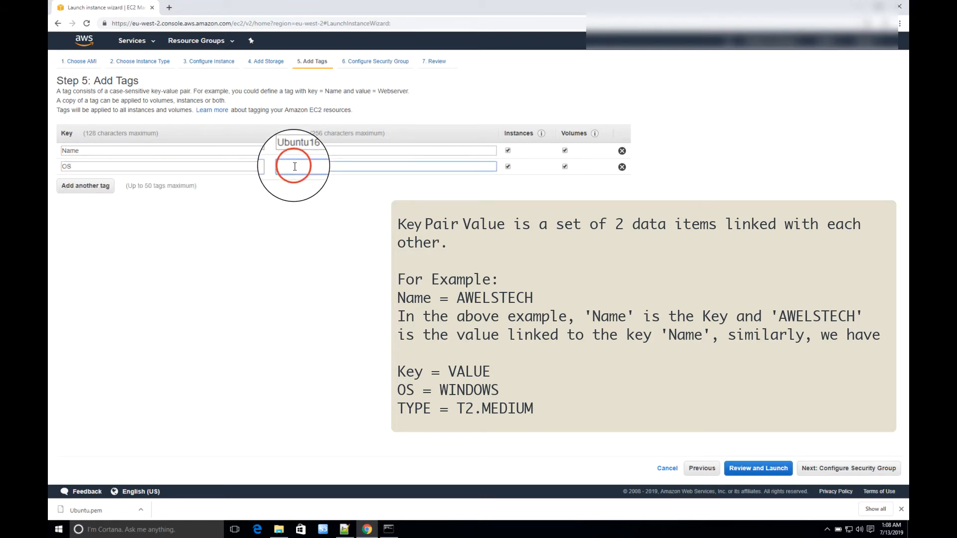
type("Linux")
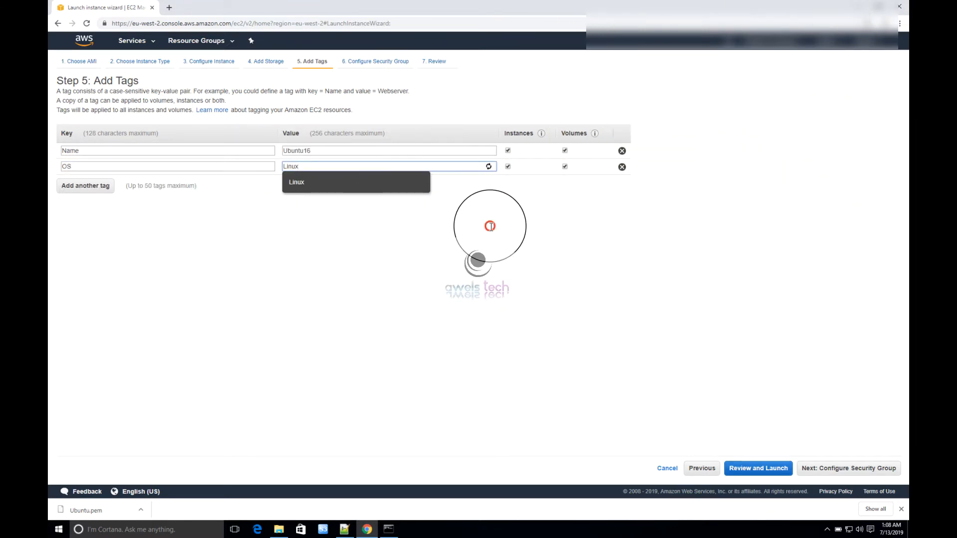
left_click(490, 226)
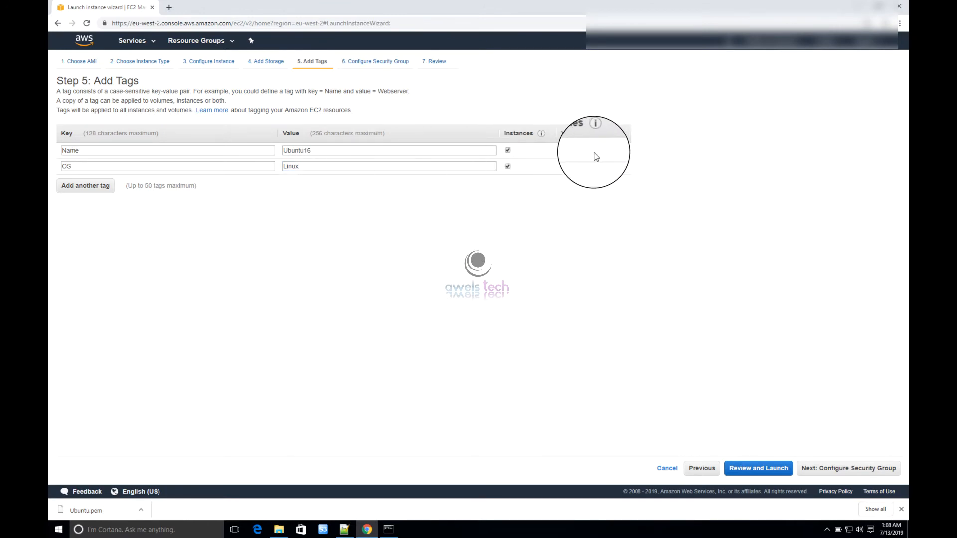
left_click(582, 200)
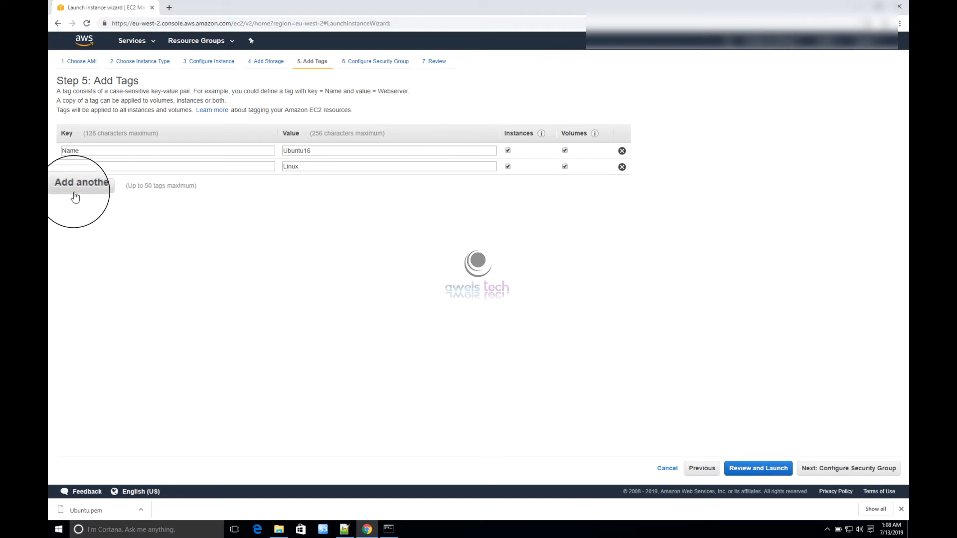
left_click(427, 226)
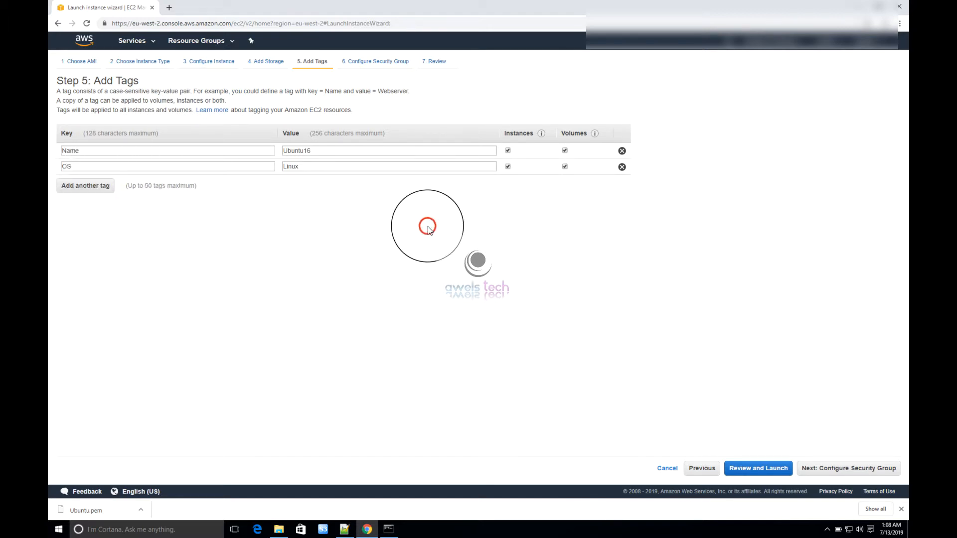
left_click(832, 470)
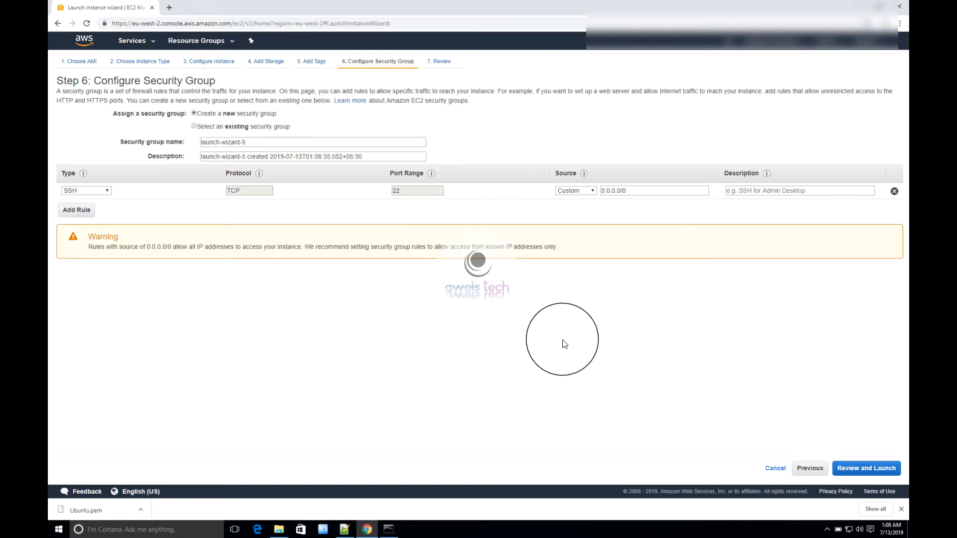
- Examine the default SSH rule, its available source options and the warning about the 0.0.0.0/0 source
left_click(563, 341)
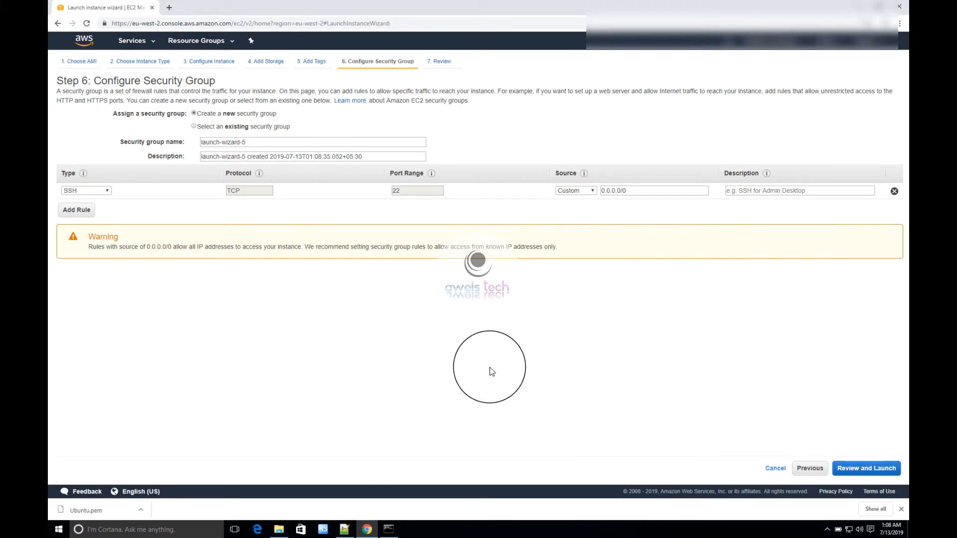
left_click(489, 369)
left_click(148, 190)
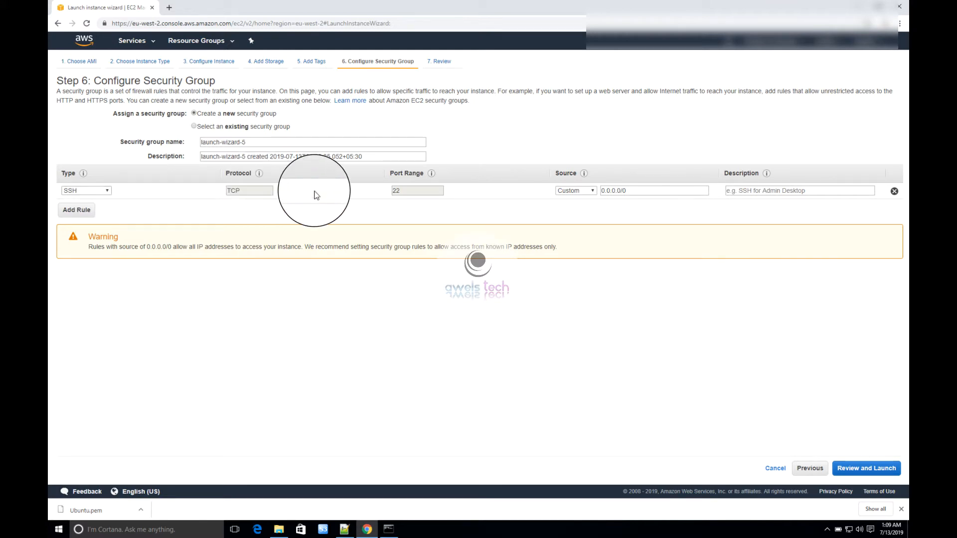
left_click(594, 192)
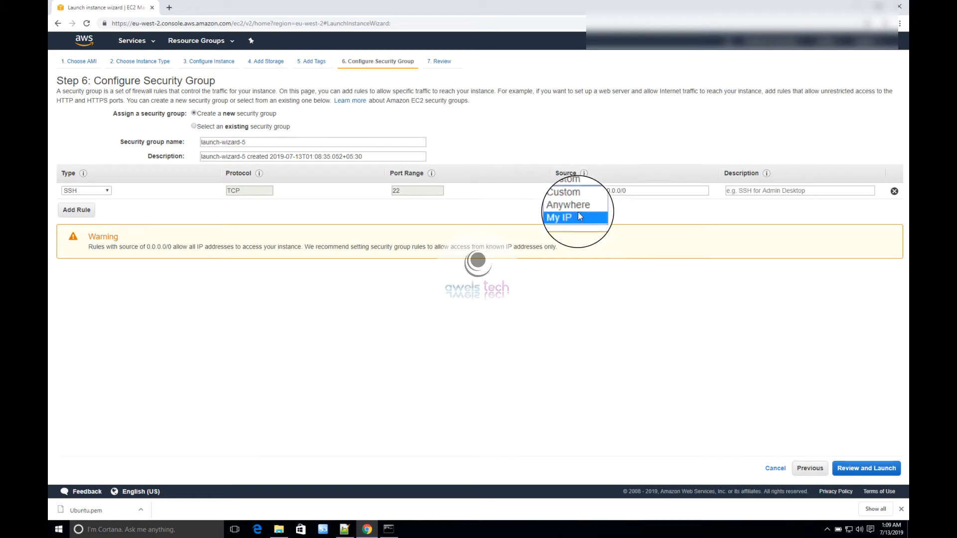
left_click(508, 193)
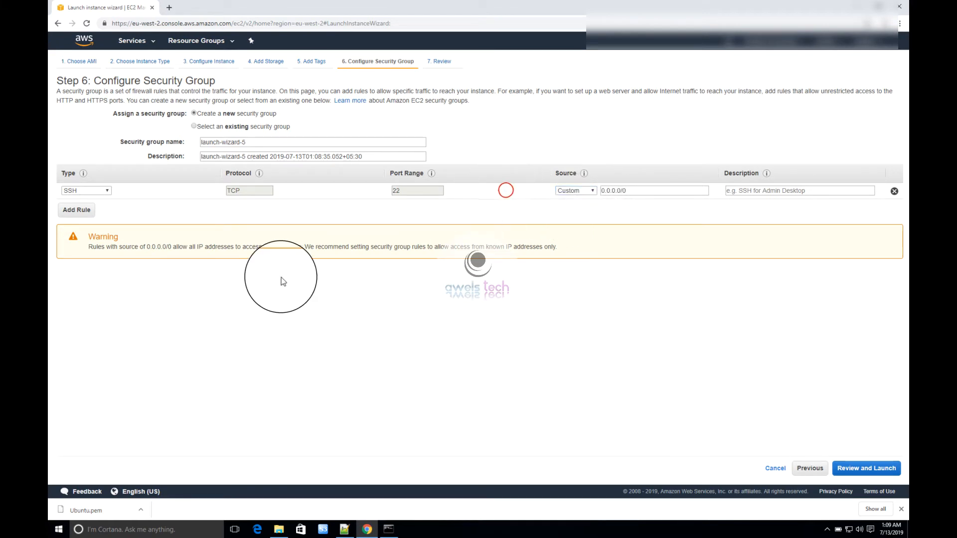
left_click(149, 246)
double_click(149, 247)
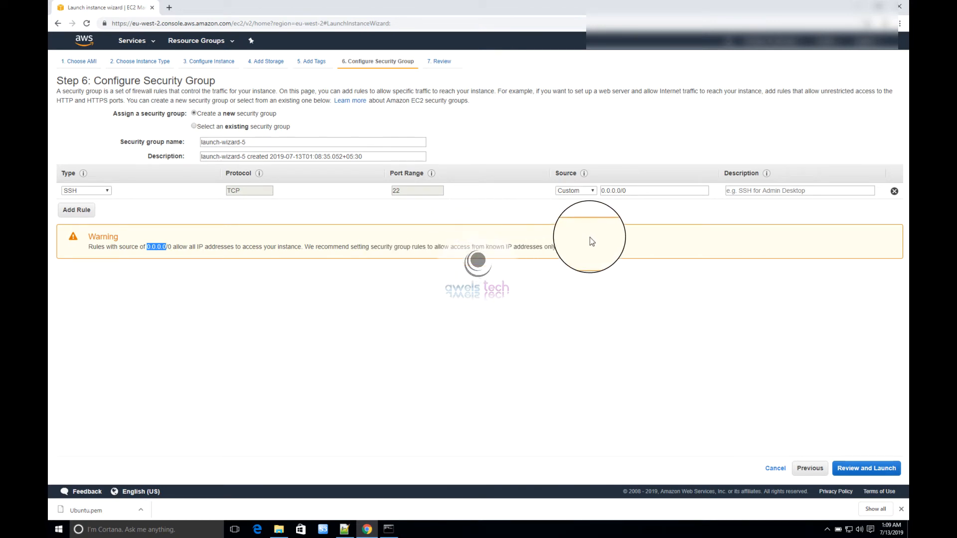
left_click(586, 218)
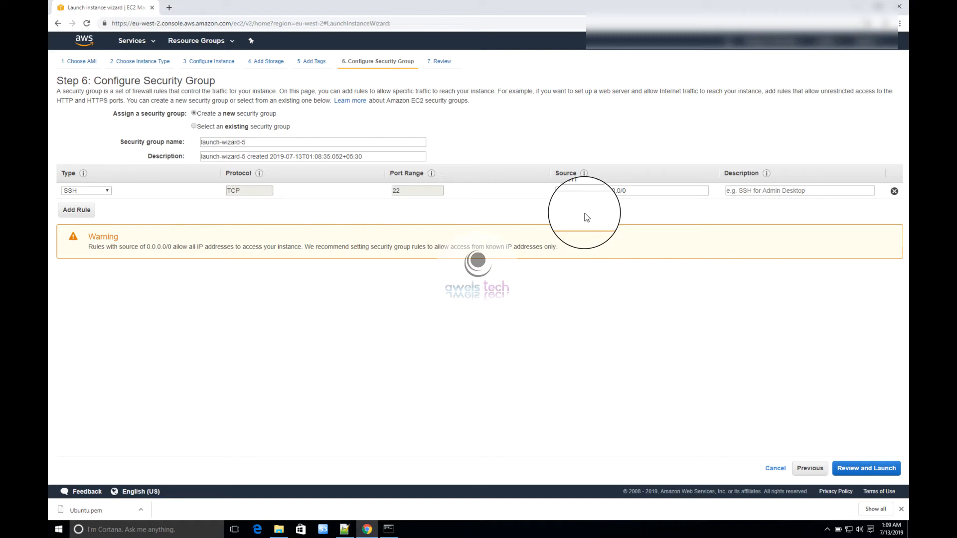
- Restrict the SSH rule's source to My IP
left_click(586, 192)
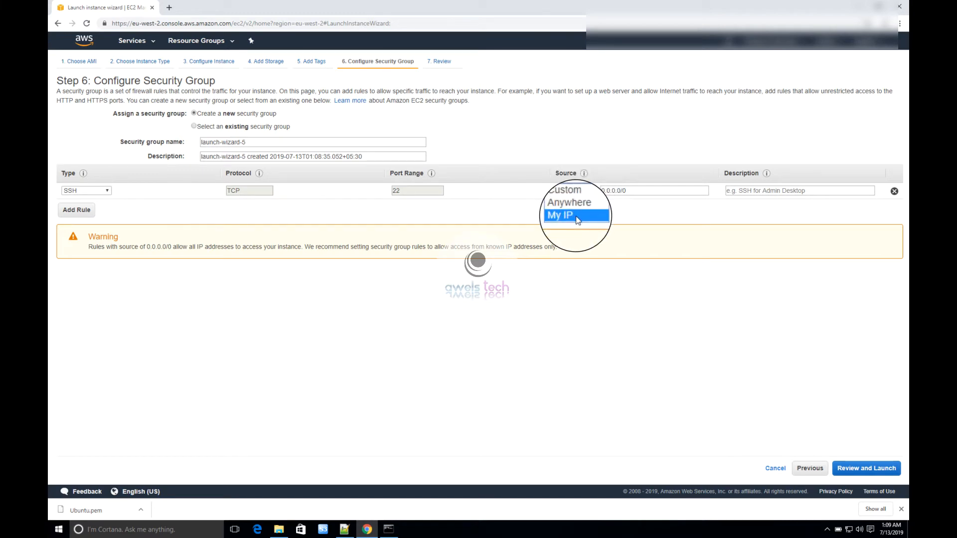
left_click(576, 216)
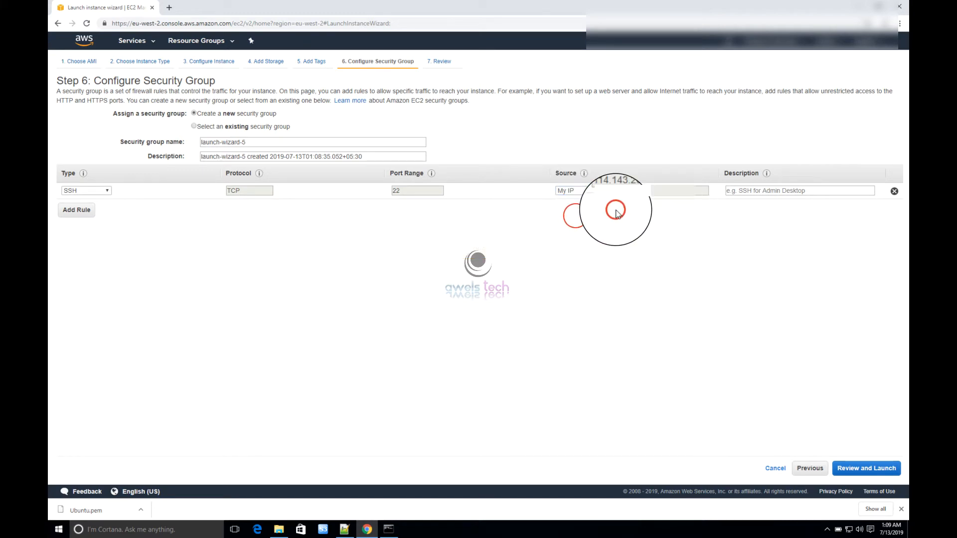
left_click(665, 198)
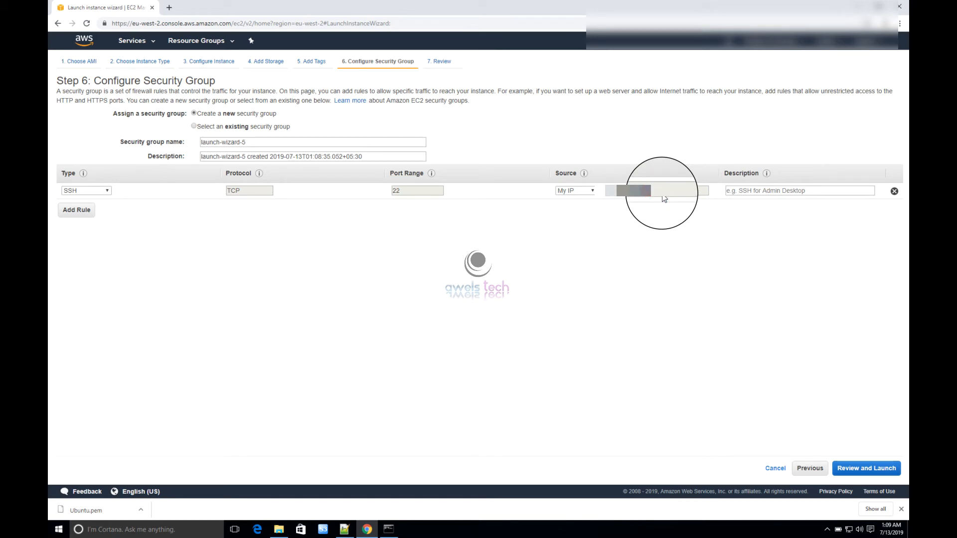
- Switch the SSH rule's source back to Custom with an empty address
left_click(578, 190)
left_click(584, 202)
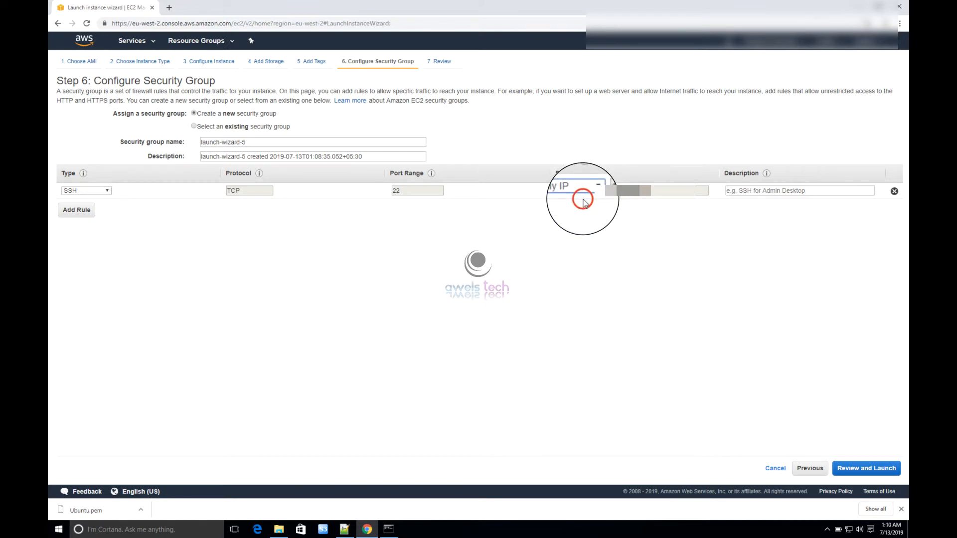
left_click(633, 245)
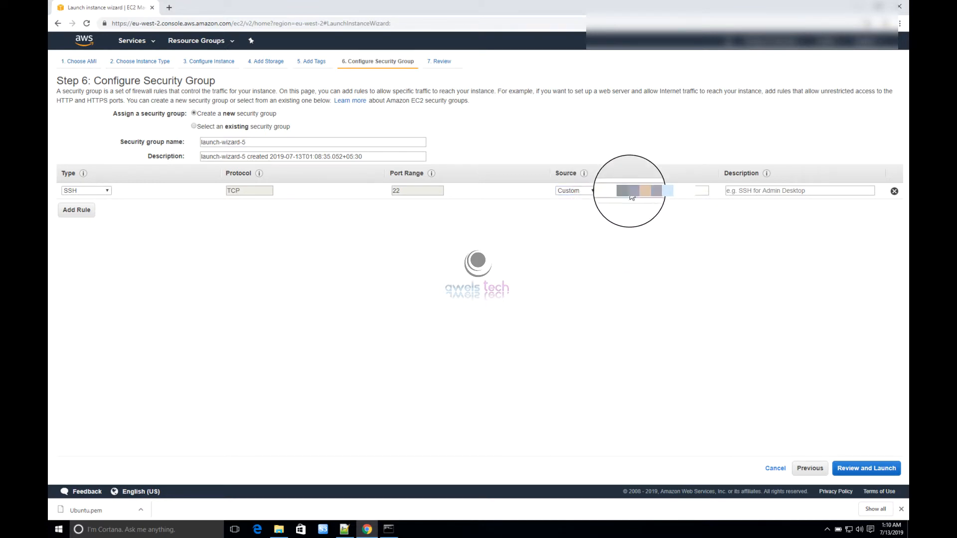
left_click(591, 190)
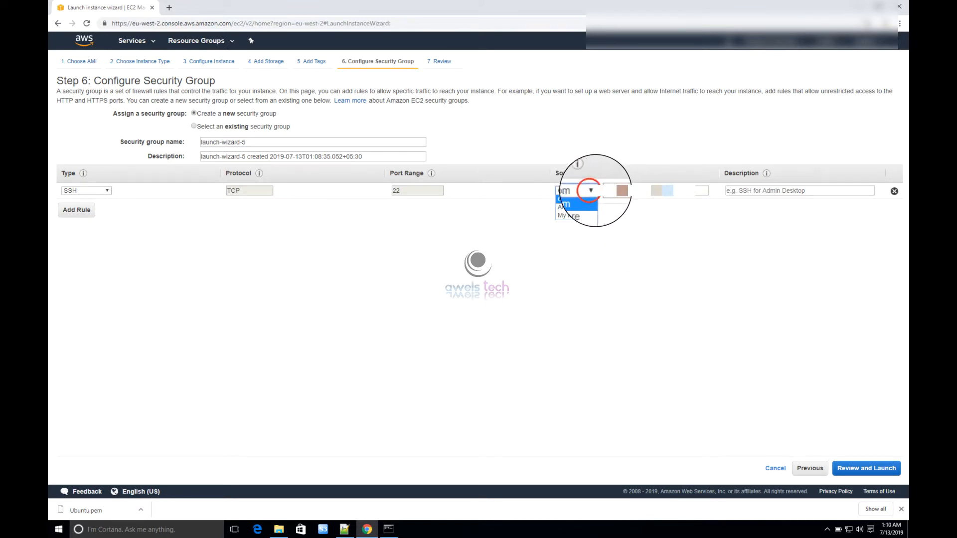
left_click(750, 231)
- Describe the SSH rule as "ssh for admin purpose" and try to continue to the launch review
left_click(747, 192)
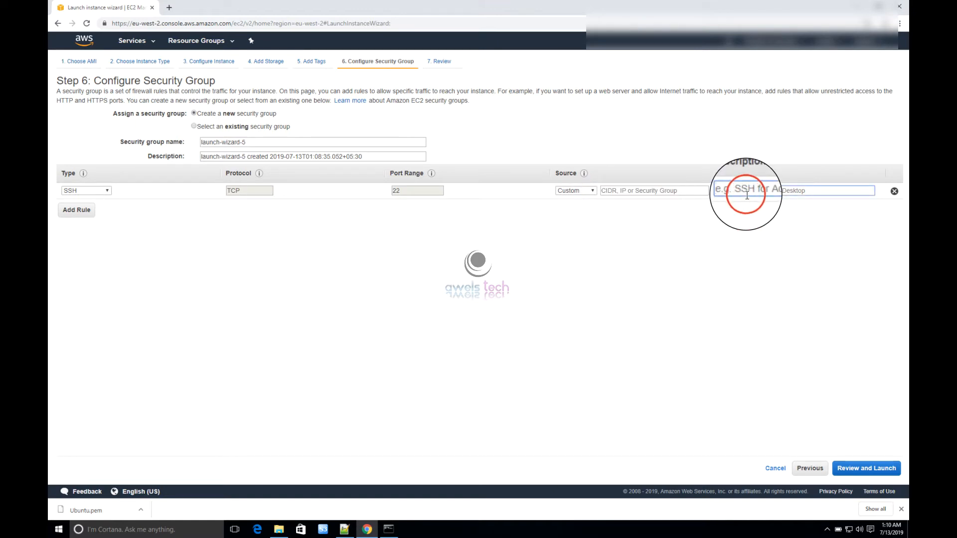
type("ssh for admin p")
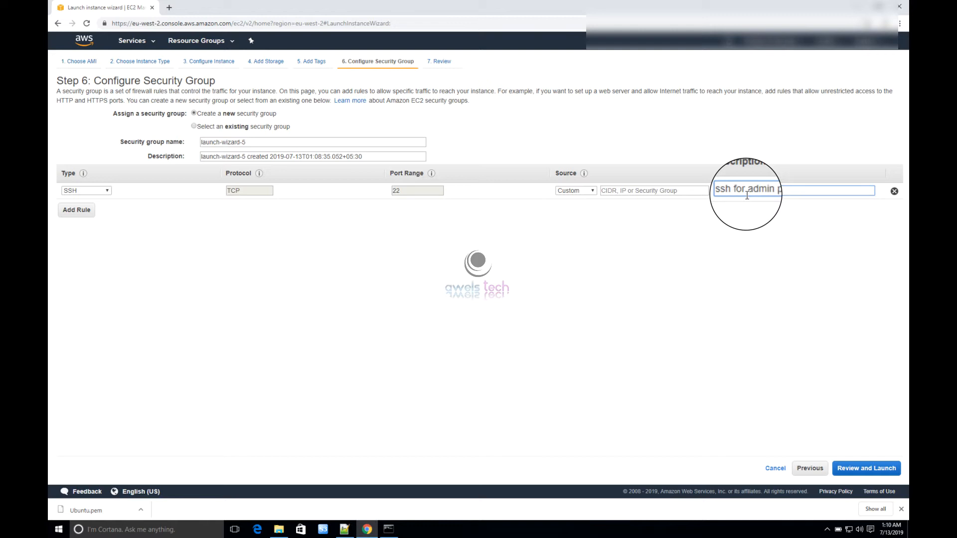
type("urpose")
left_click(694, 272)
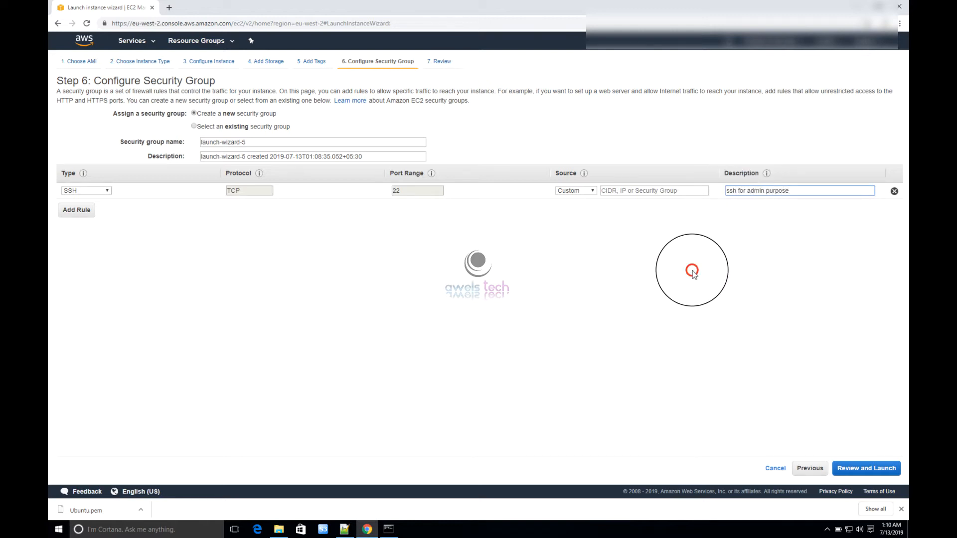
left_click(853, 469)
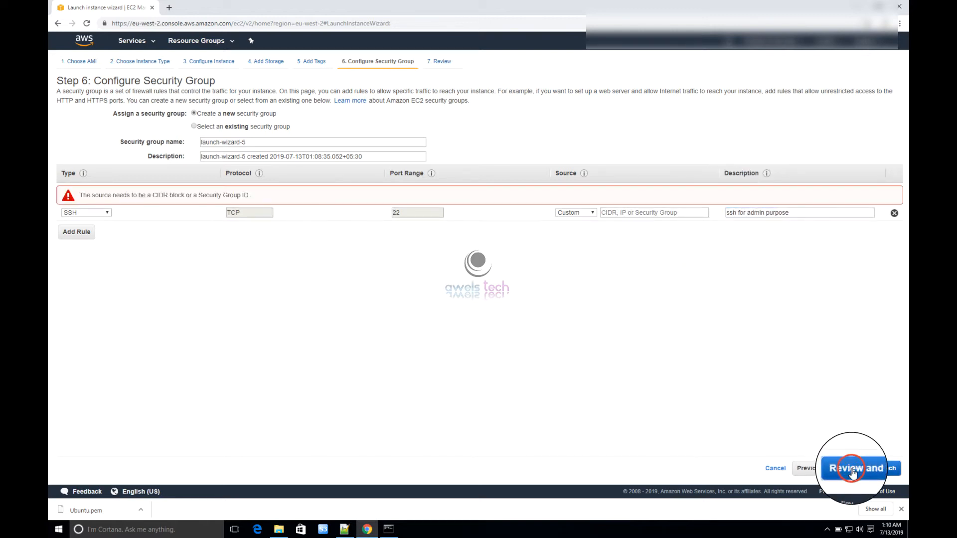
- Set the SSH rule's custom source to 0.0.0.0/0 and continue to the launch review
left_click(629, 213)
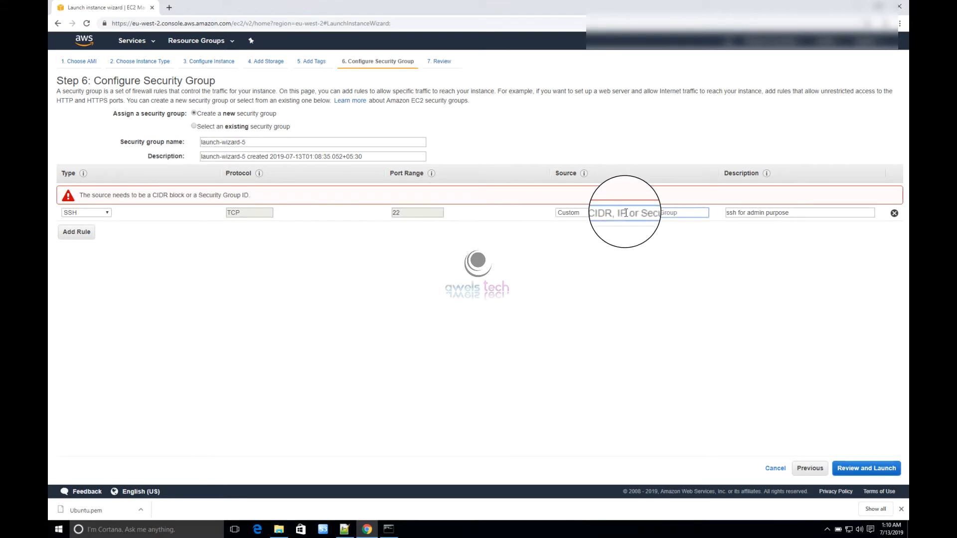
type("0.0.0.0")
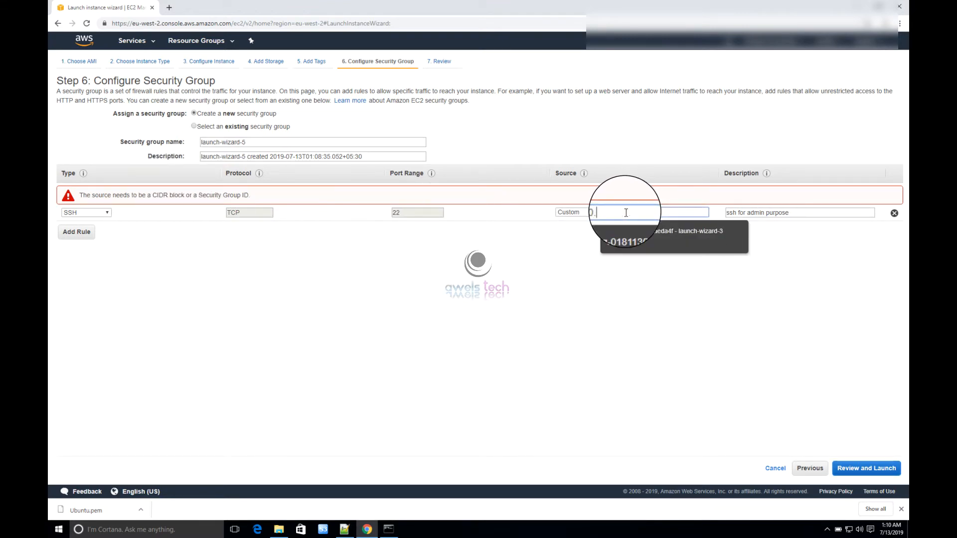
left_click(626, 230)
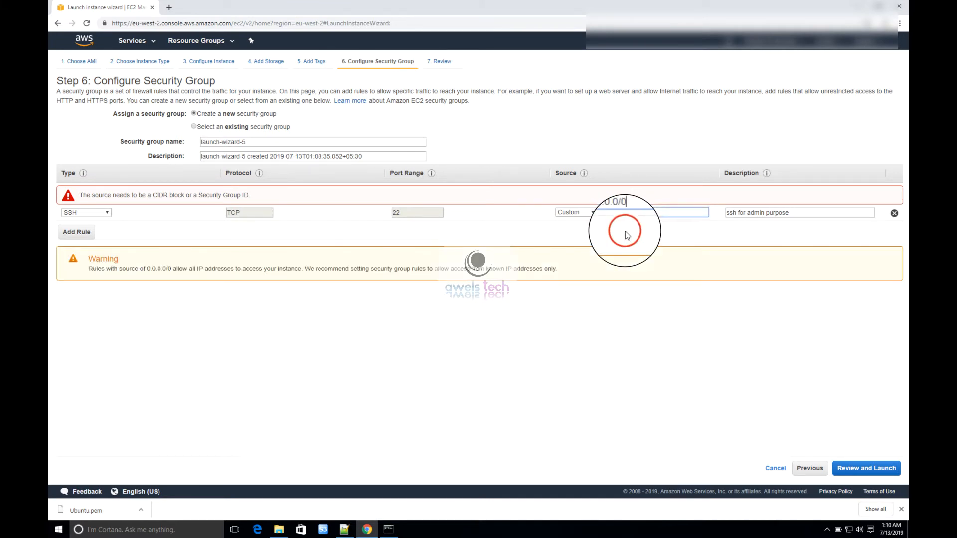
left_click(859, 470)
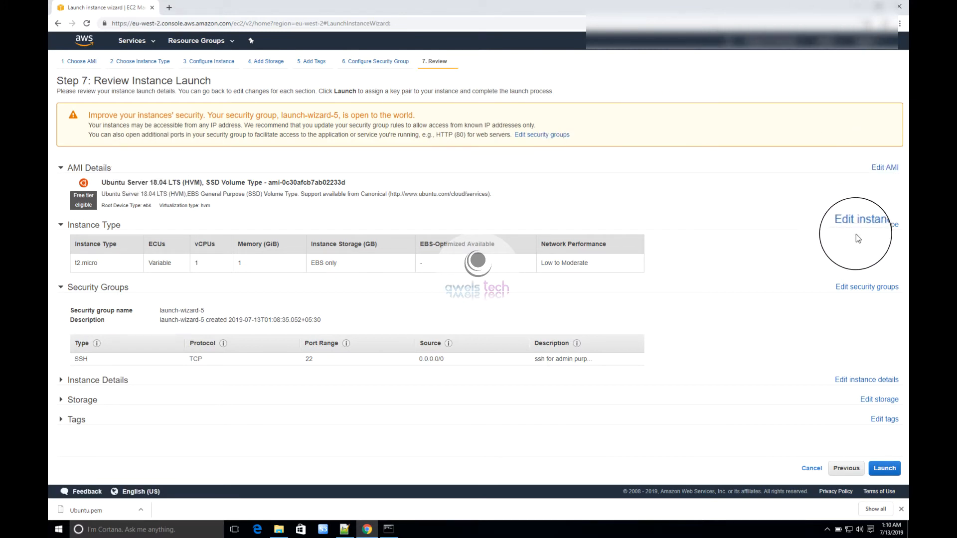
- Review the AMI, instance type and security group, and expand the instance details, storage and tags sections to check them
double_click(160, 184)
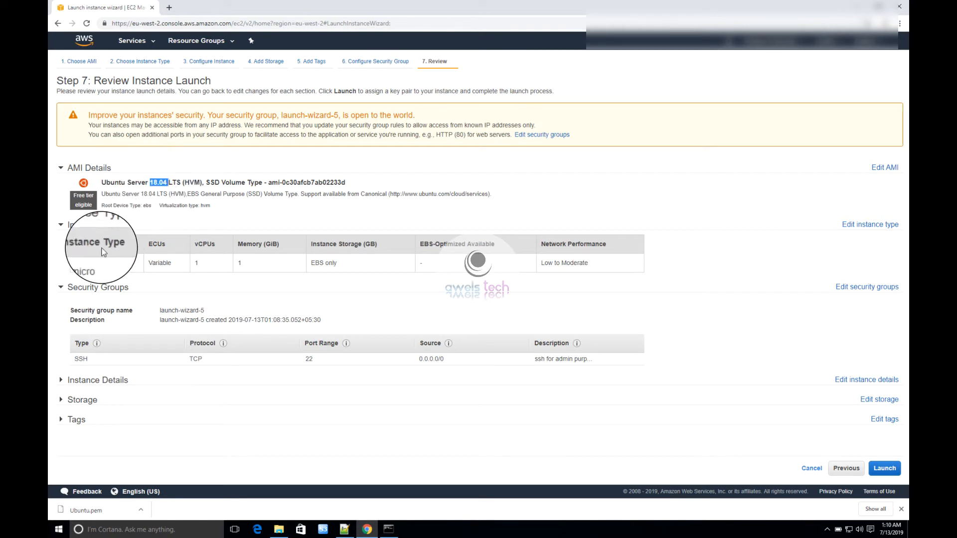
left_click(86, 266)
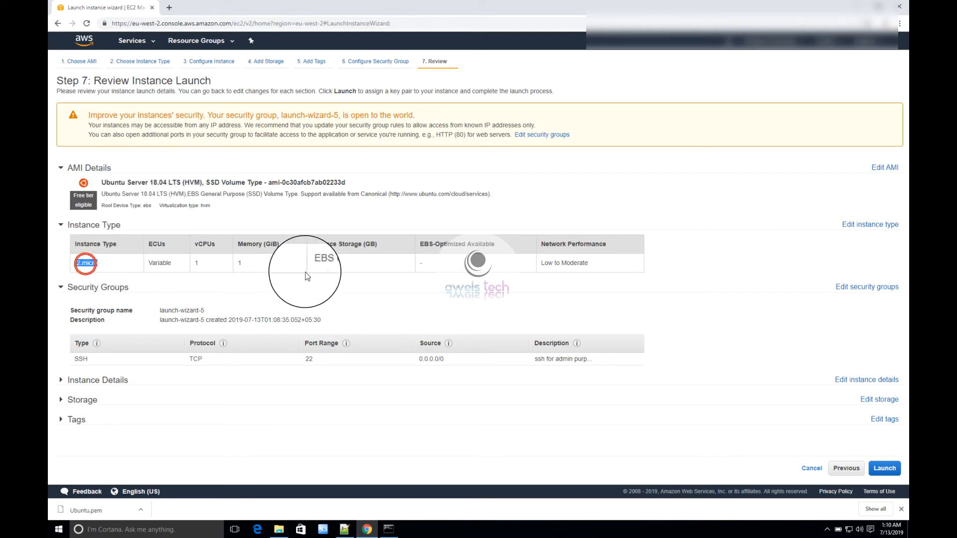
double_click(319, 270)
left_click(251, 266)
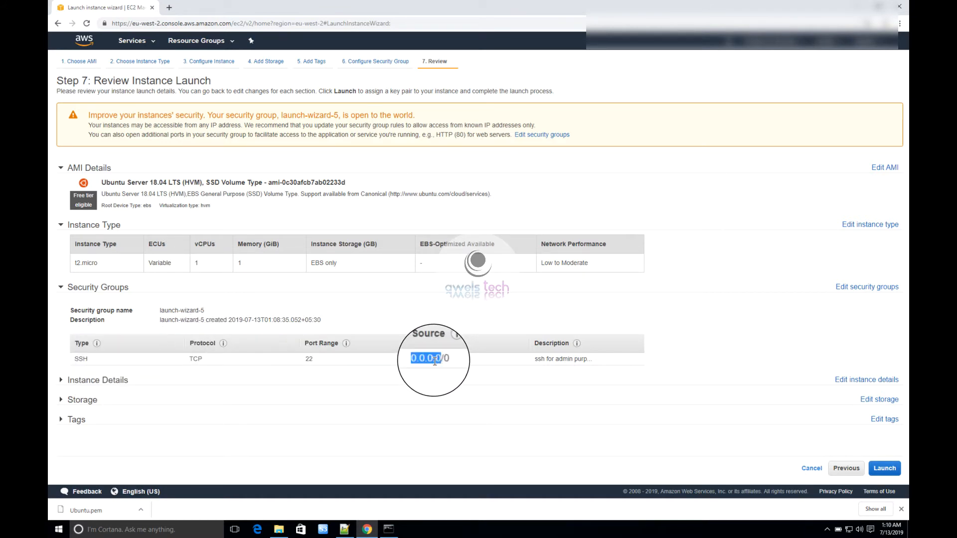
left_click(110, 379)
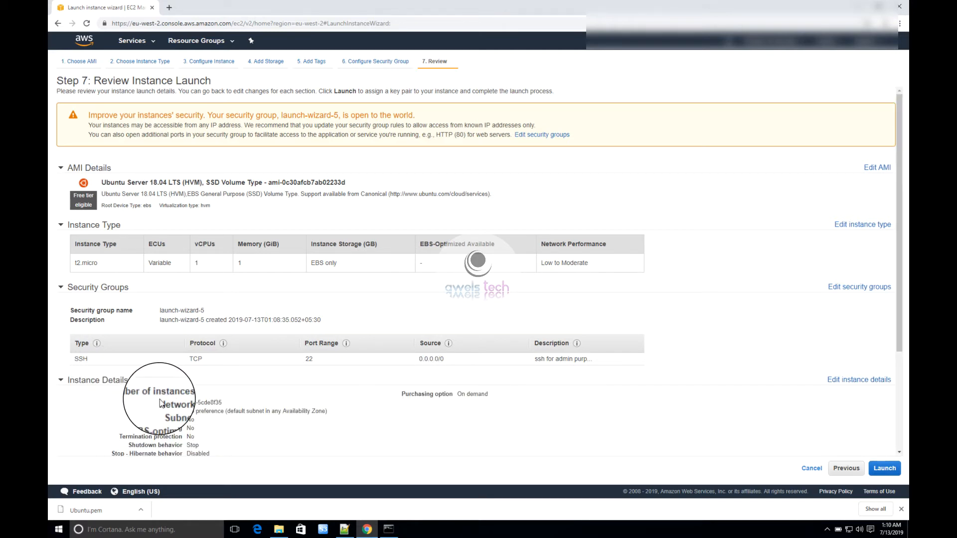
scroll(159, 403, "down", 3)
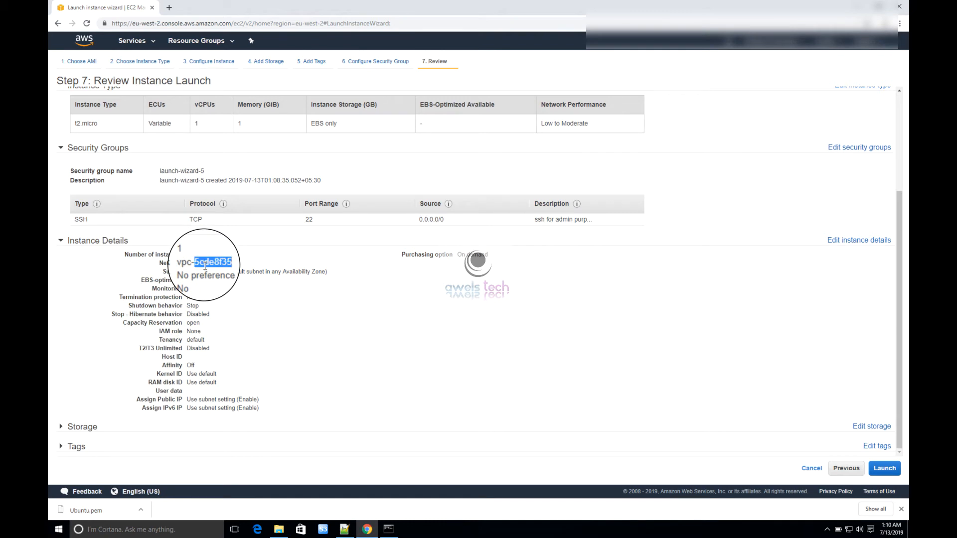
left_click(97, 432)
scroll(140, 426, "down", 1)
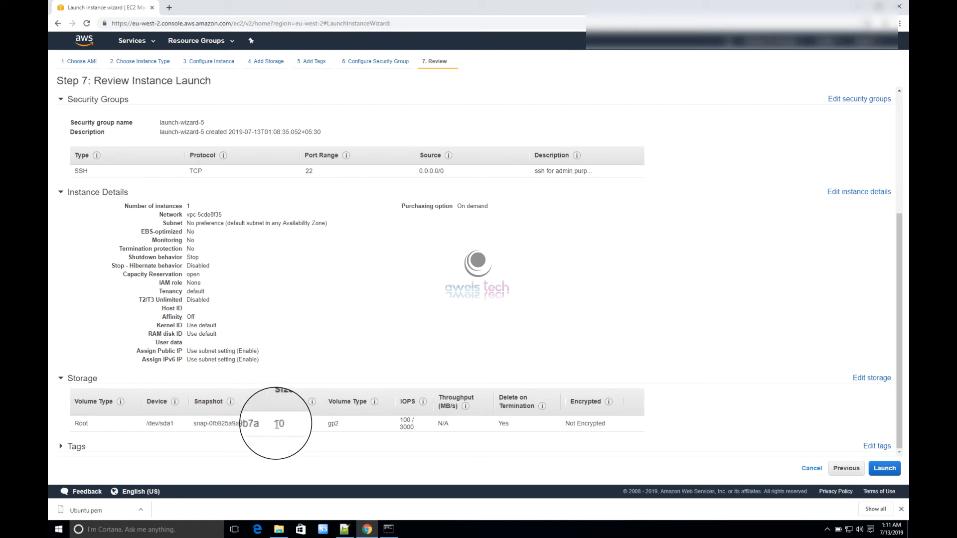
left_click(60, 447)
scroll(214, 447, "down", 1)
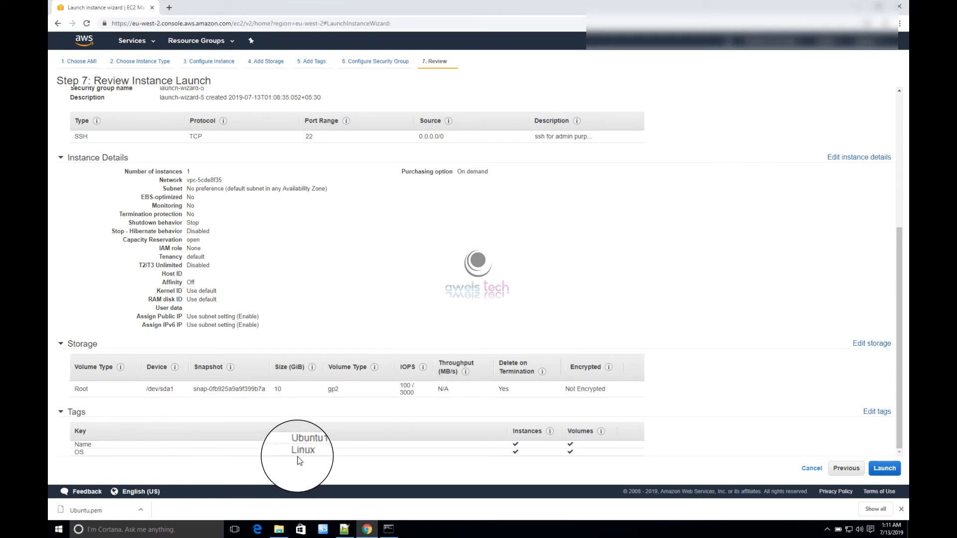
- Launch the instance with a newly created and downloaded key pair named Ubuntu, and open the instances list
left_click(886, 470)
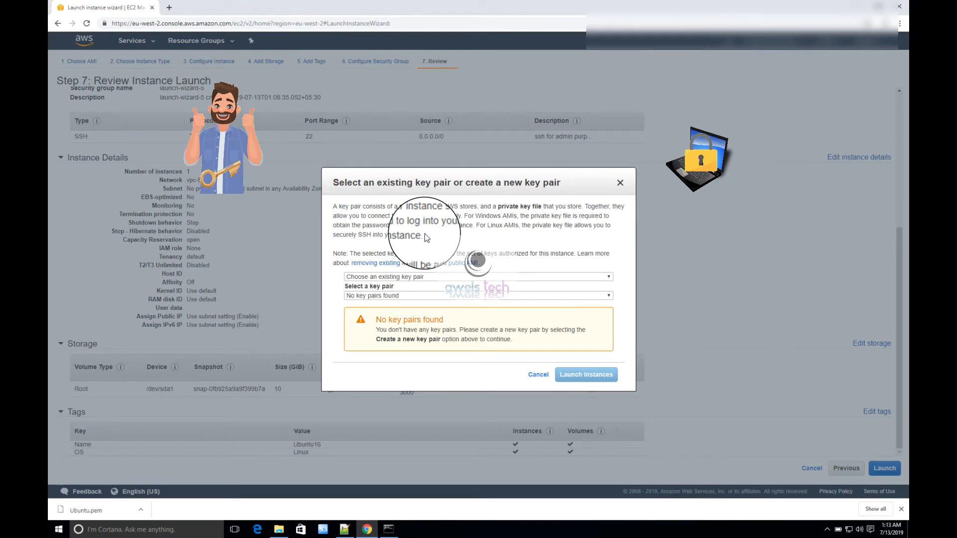
left_click(424, 278)
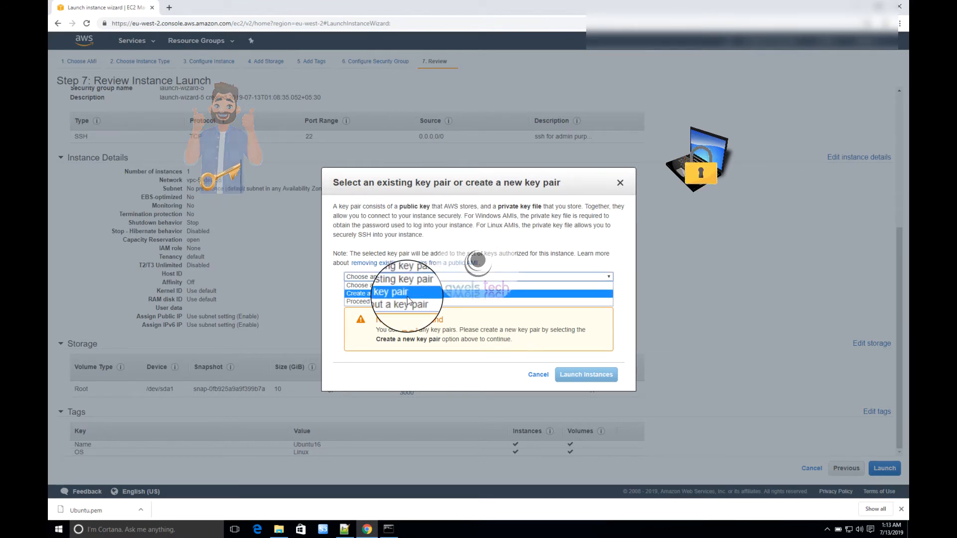
left_click(408, 294)
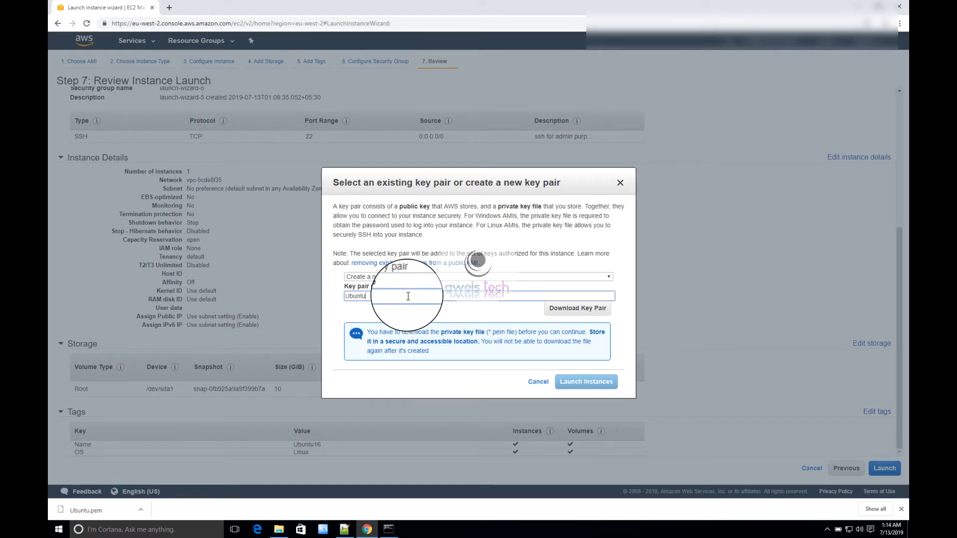
left_click(592, 310)
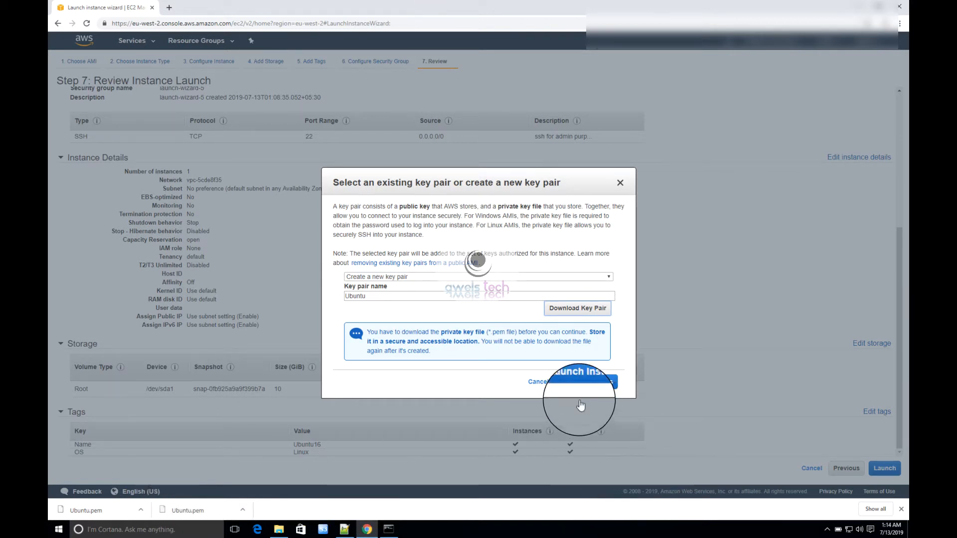
left_click(577, 384)
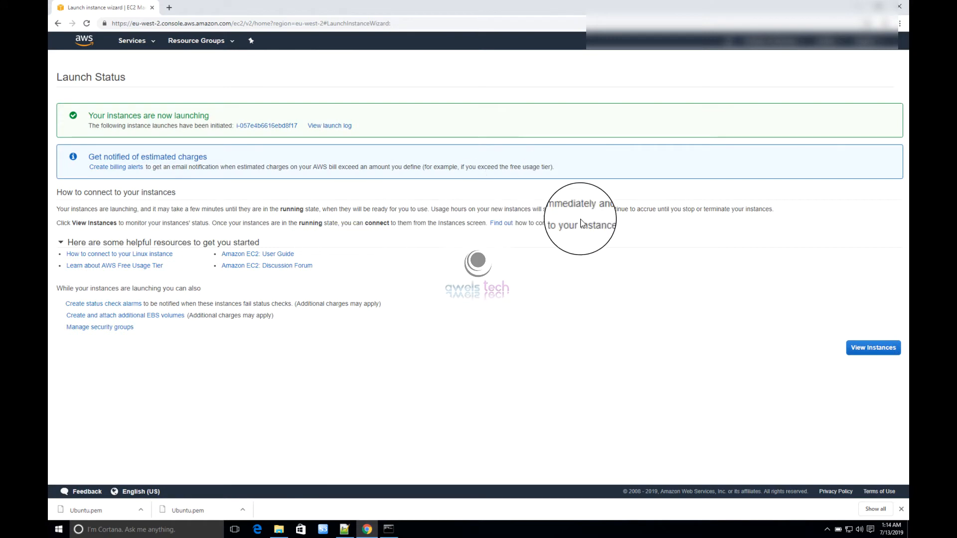
left_click(873, 347)
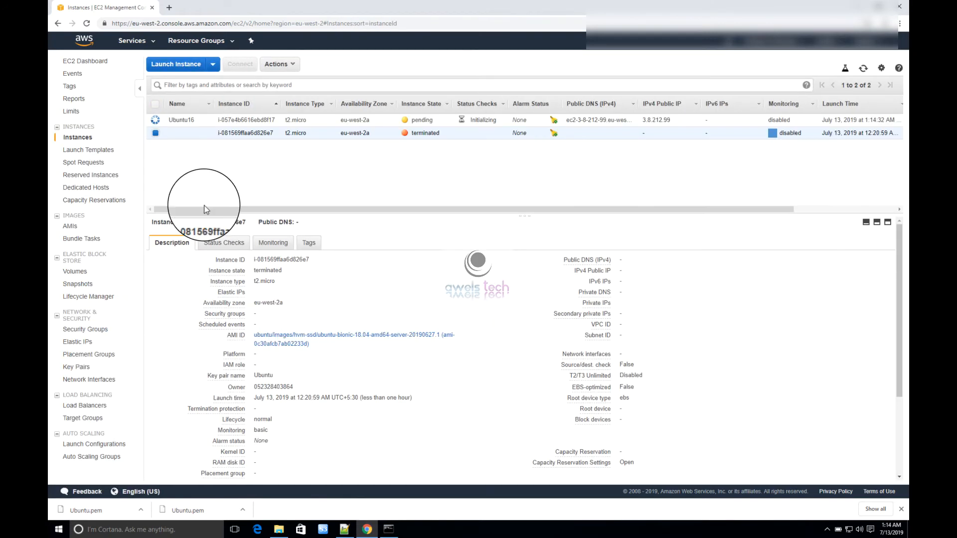
- Search the web for "putty download" in a new browser tab and download the 64-bit installer putty-64bit-0.71-installer.msi
left_click(168, 8)
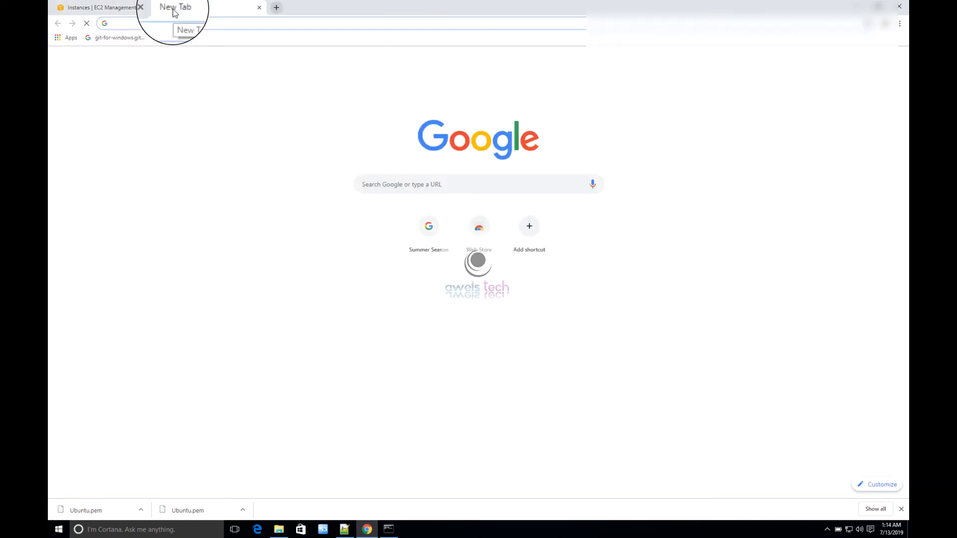
type("putty")
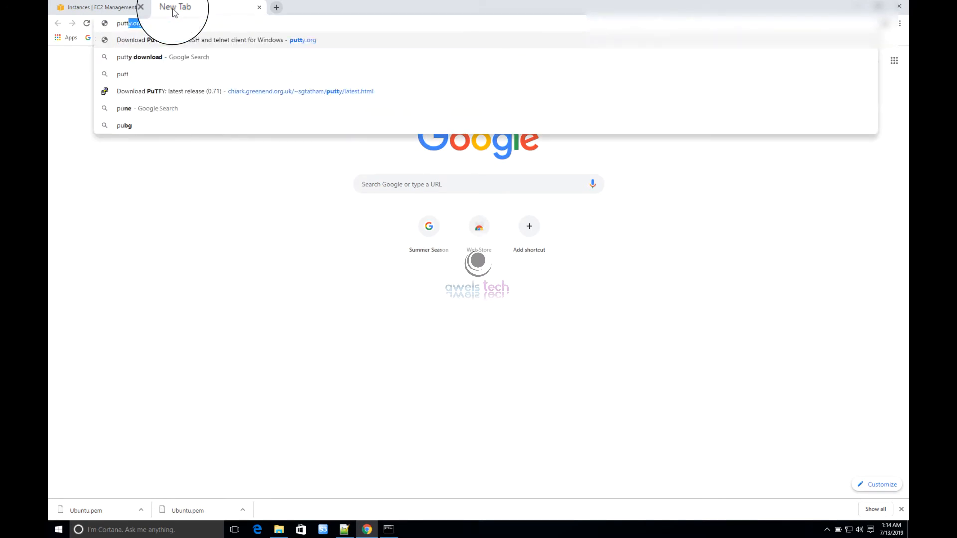
key("Down")
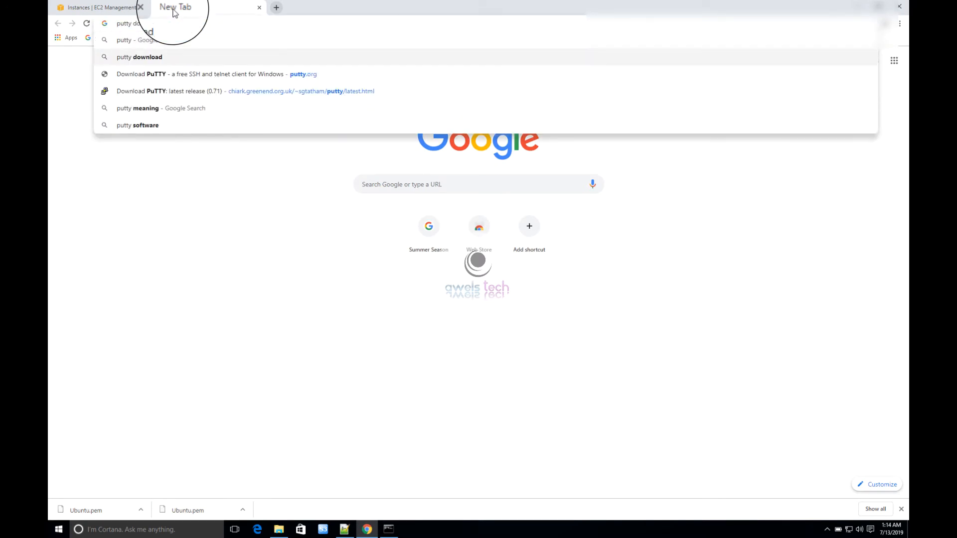
key("Return")
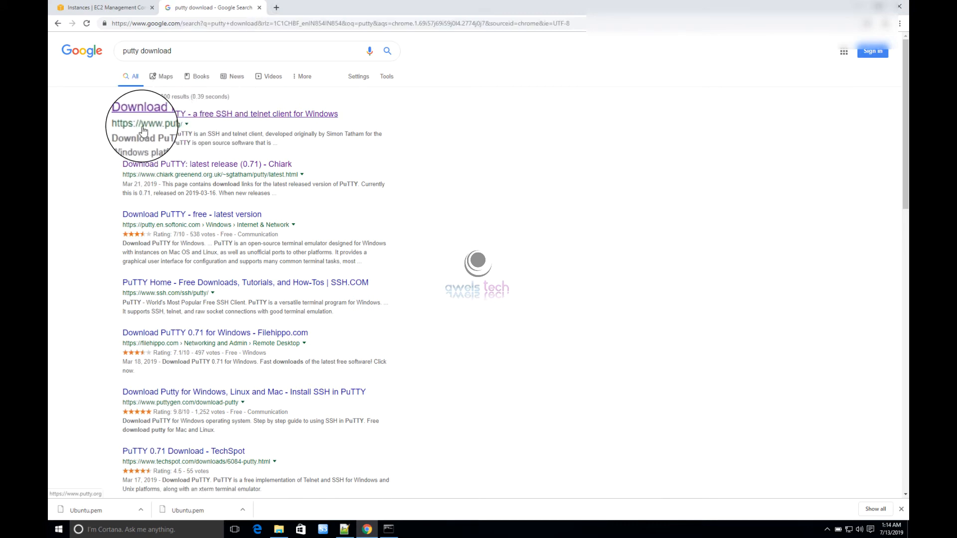
left_click(188, 120)
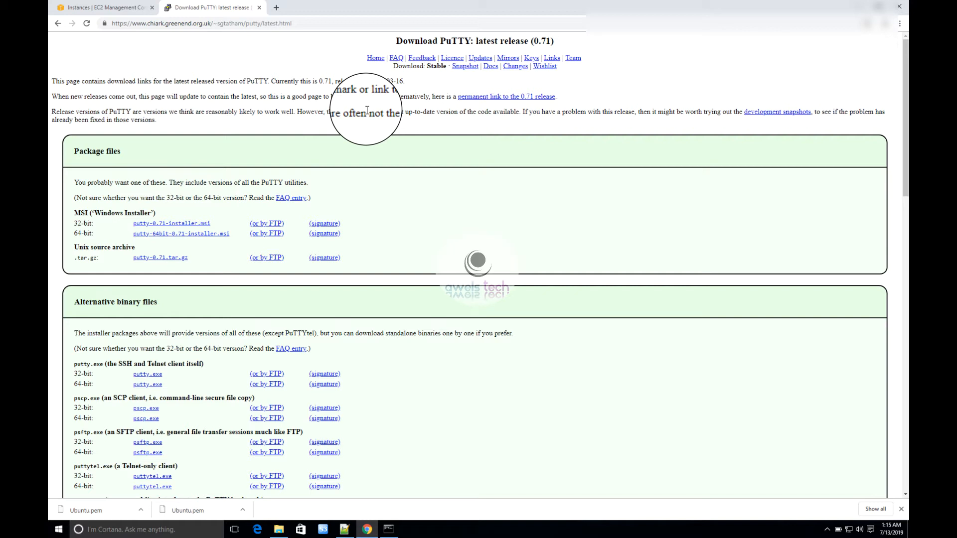
left_click(153, 235)
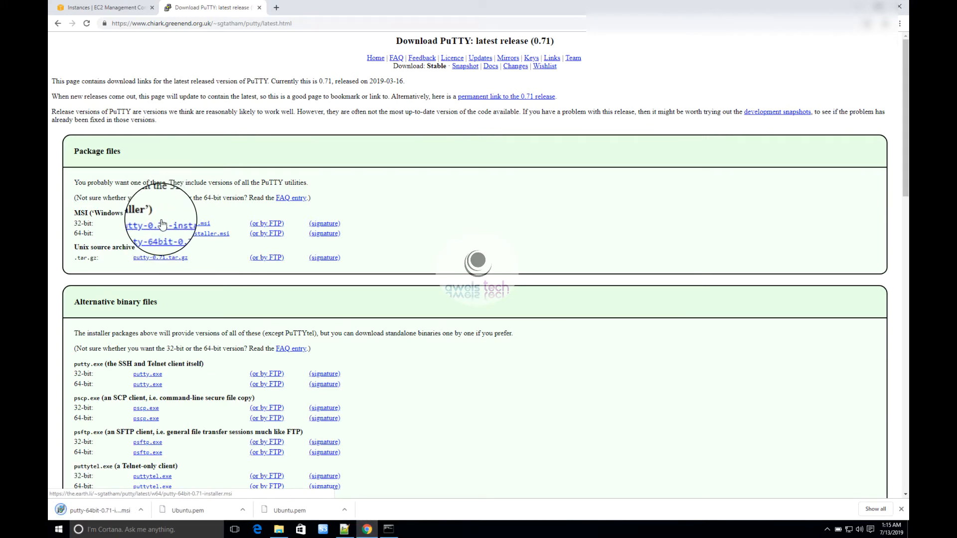
- Show the downloaded PuTTY installer in its folder and start installing it
left_click(143, 508)
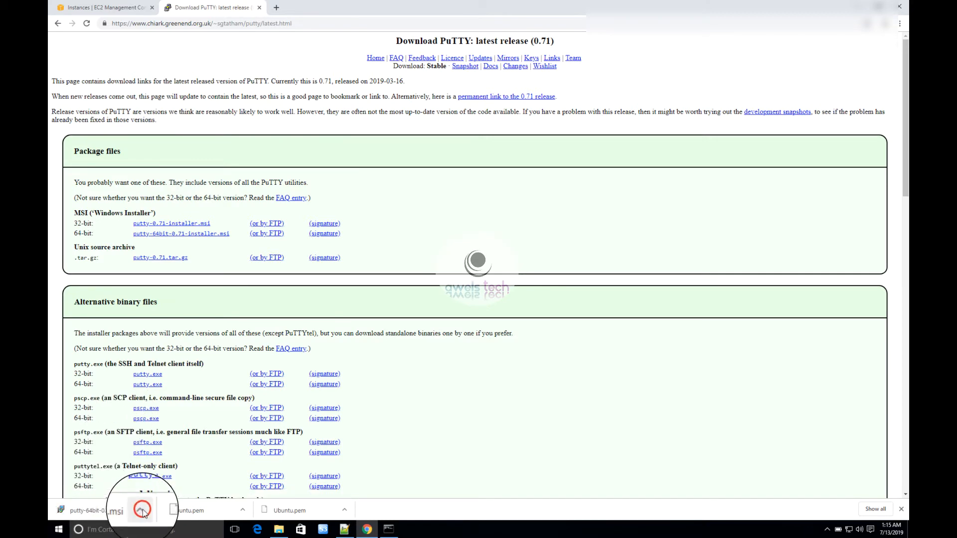
left_click(168, 482)
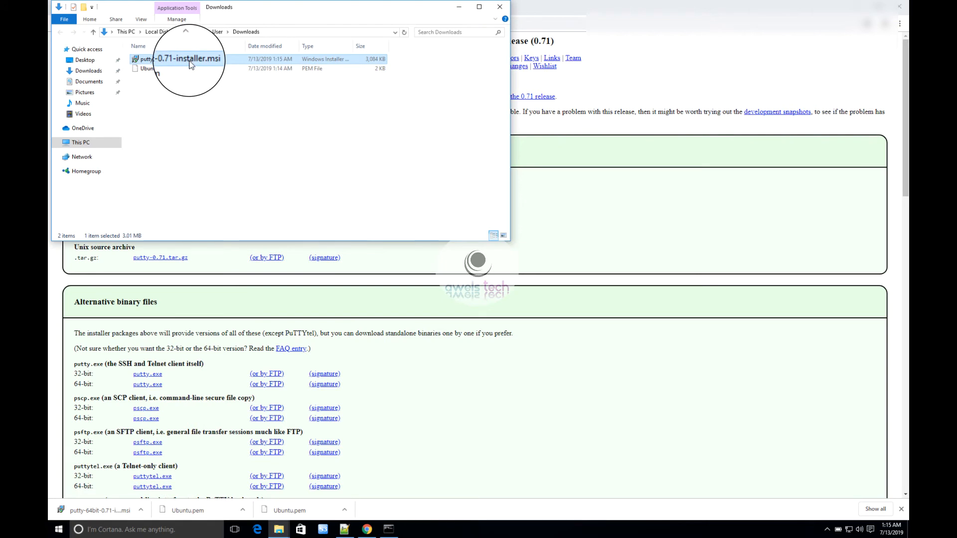
right_click(191, 65)
left_click(216, 73)
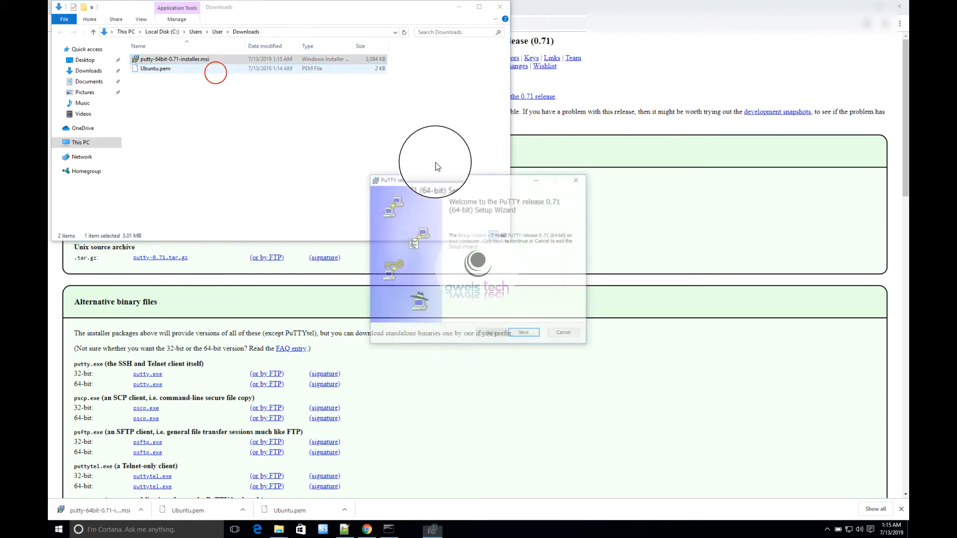
- Complete the PuTTY setup with the default destination folder C:\Program Files\PuTTY\ and close the Downloads folder
left_click(525, 334)
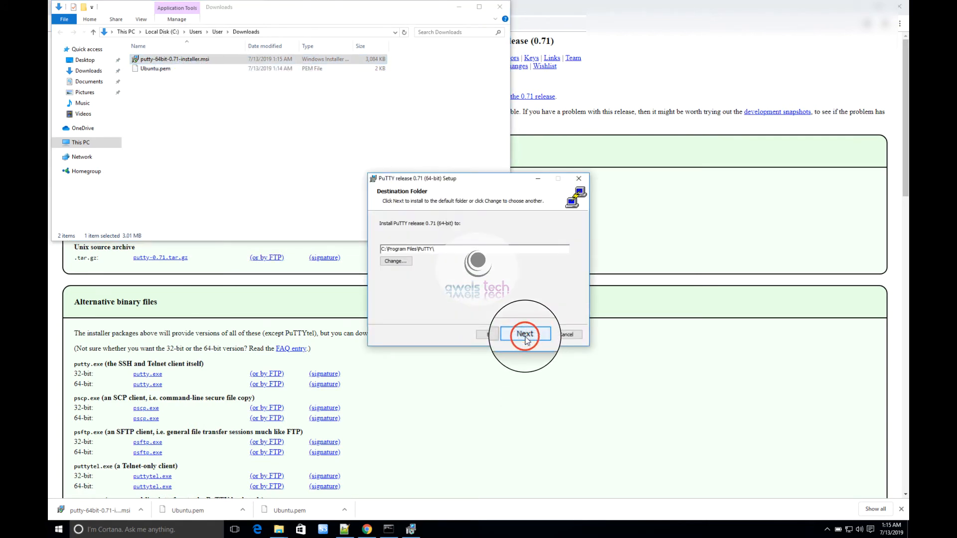
left_click(525, 335)
left_click(526, 334)
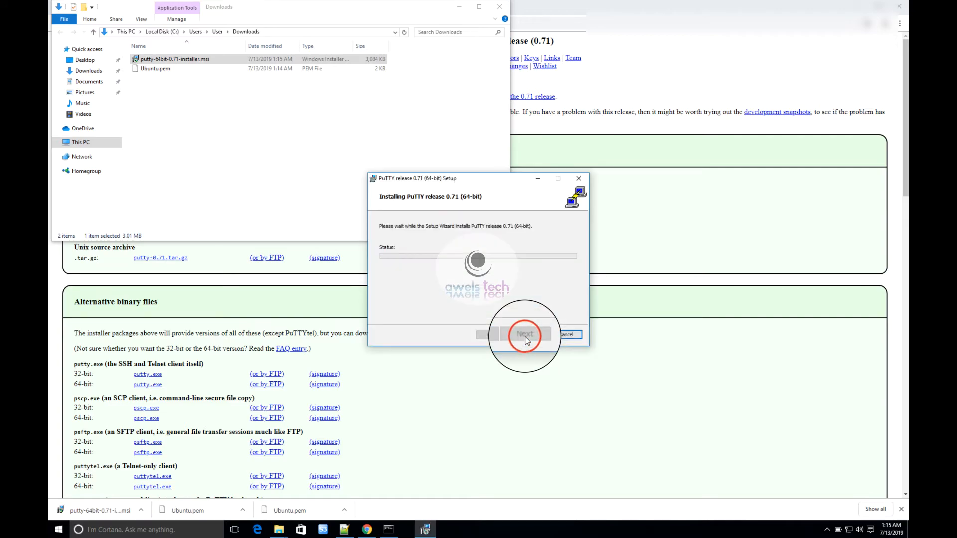
left_click(525, 335)
left_click(518, 282)
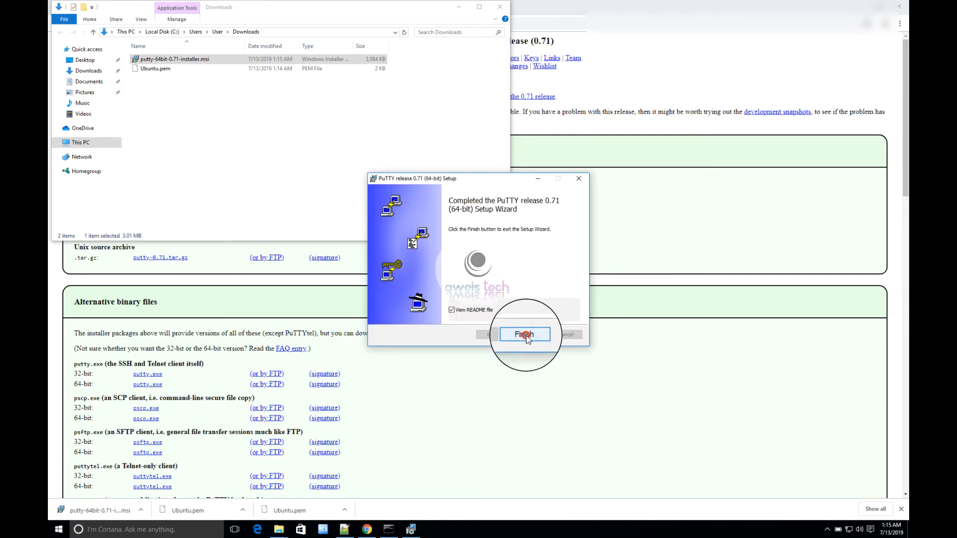
left_click(527, 335)
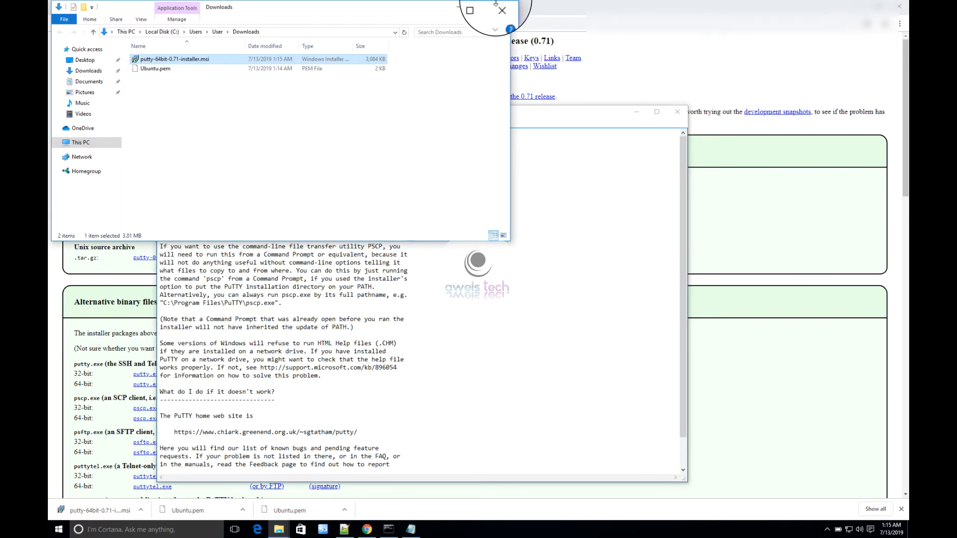
left_click(503, 7)
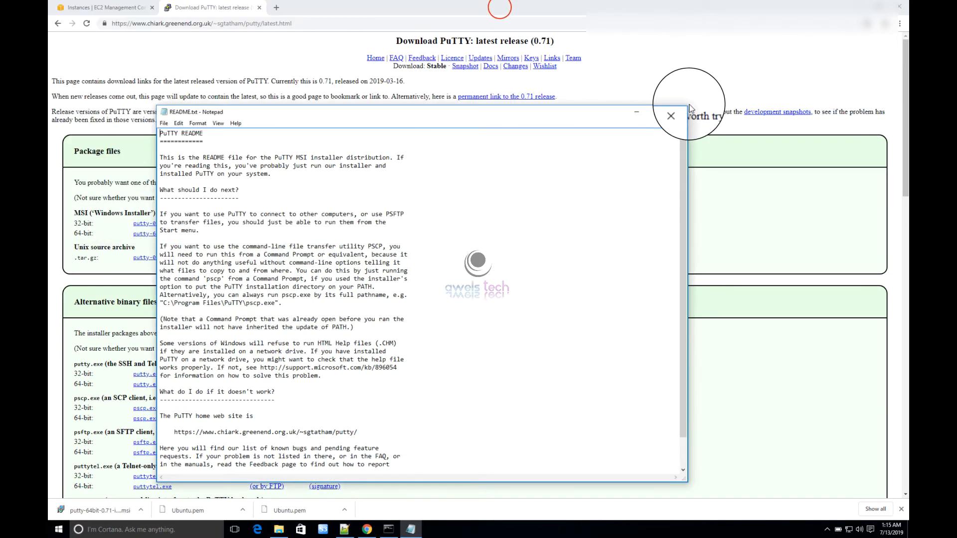
- Find PuTTYgen by searching for "putty" and launch it
left_click(59, 529)
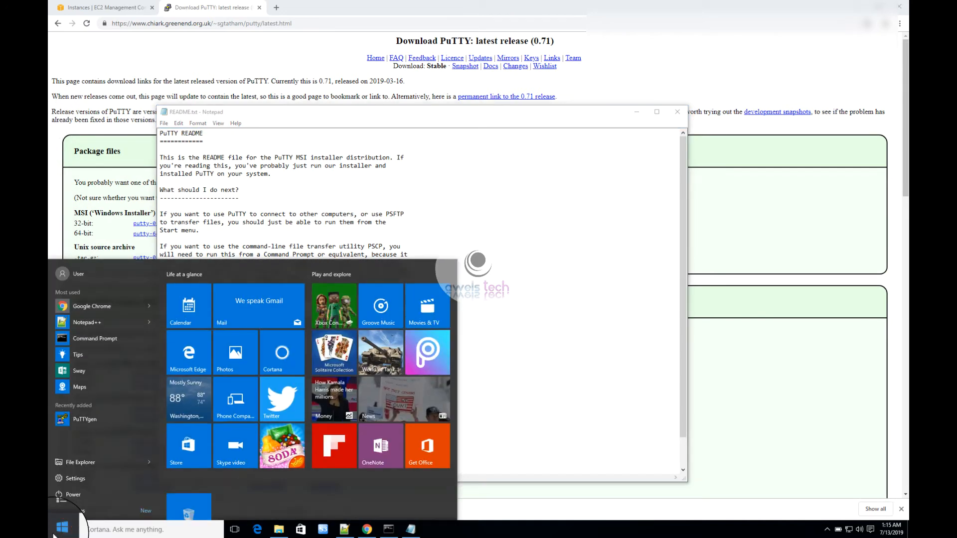
type("putty")
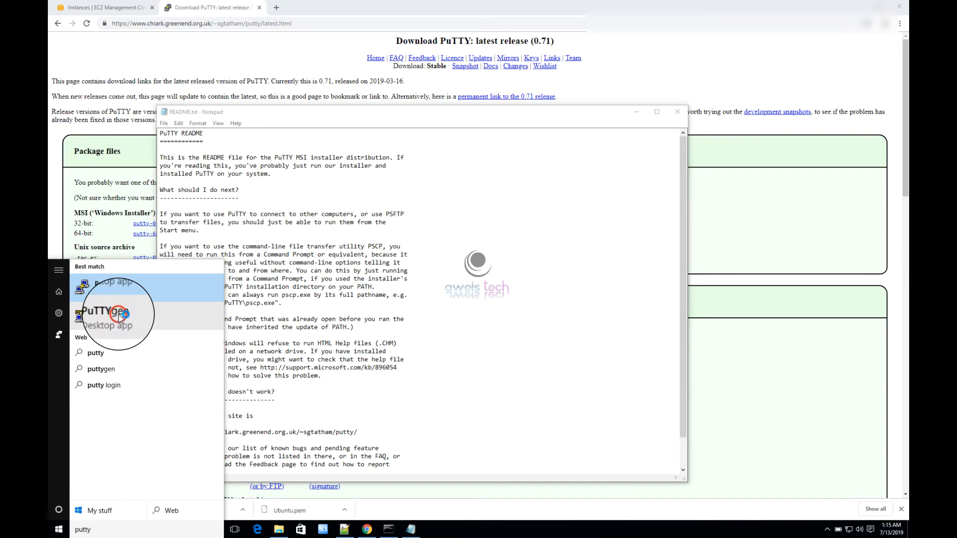
left_click(119, 317)
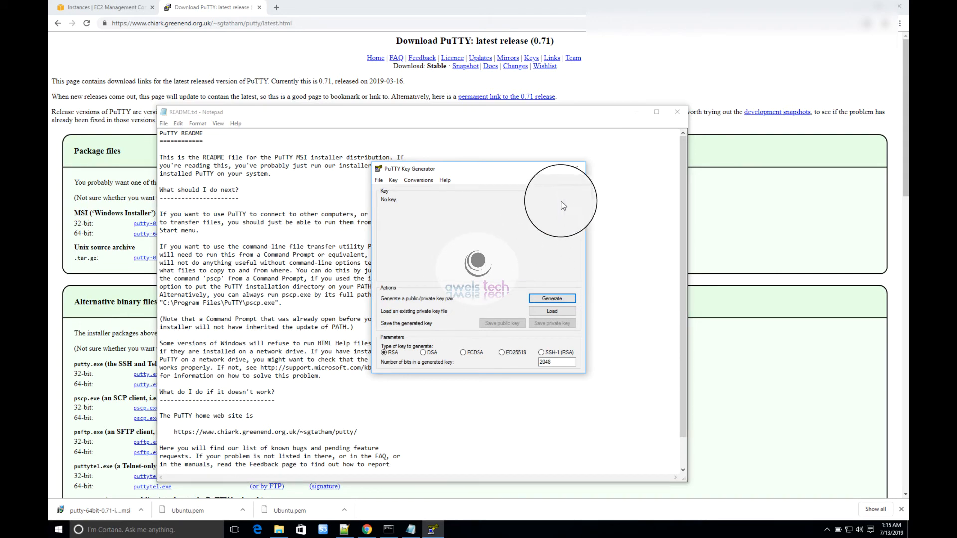
left_click(482, 172)
- Load the existing private key Ubuntu.pem from the Downloads folder with all file types shown, and dismiss the import notice
left_click(552, 312)
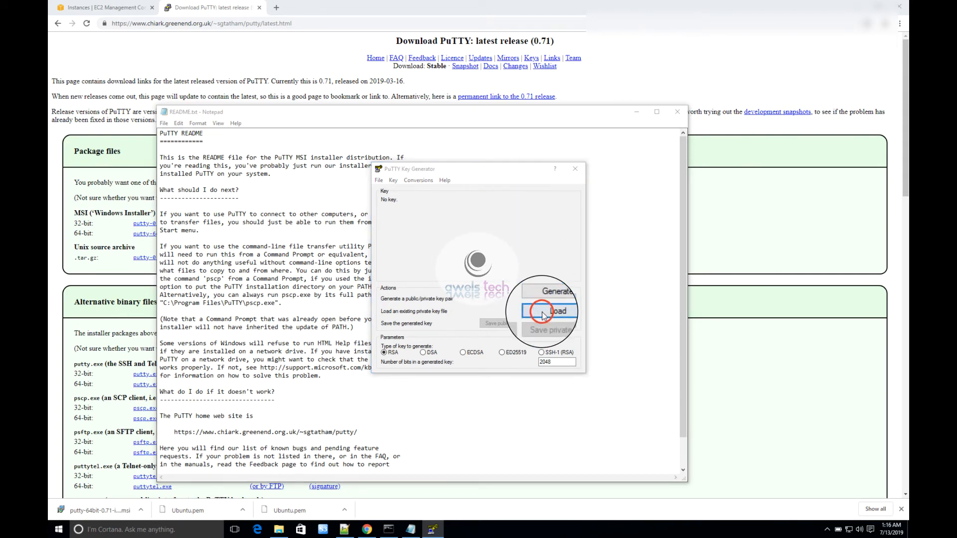
left_click(412, 259)
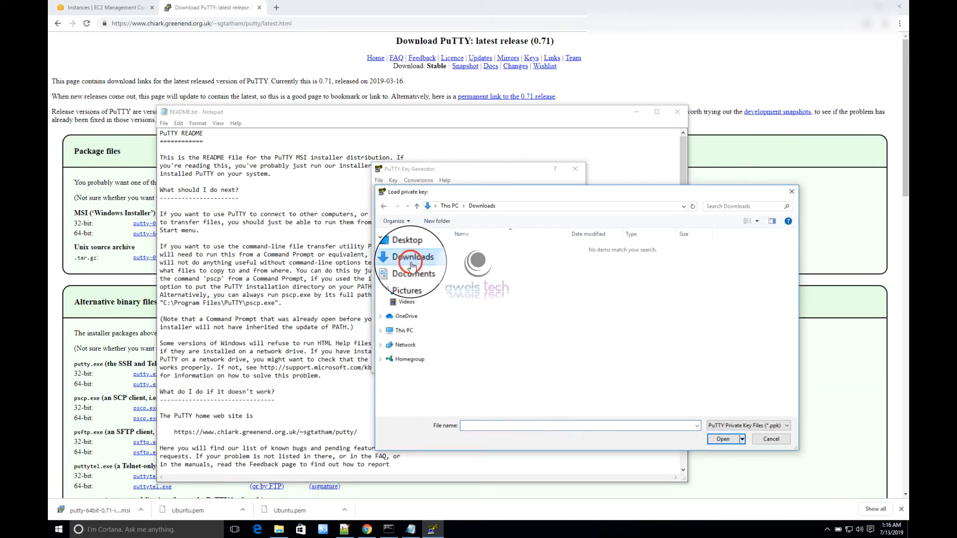
left_click(743, 426)
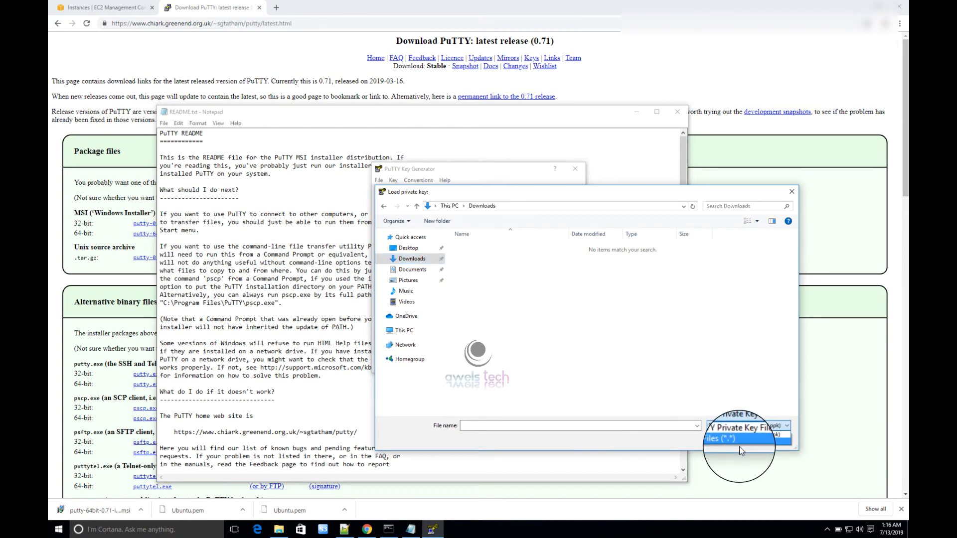
left_click(737, 440)
left_click(587, 346)
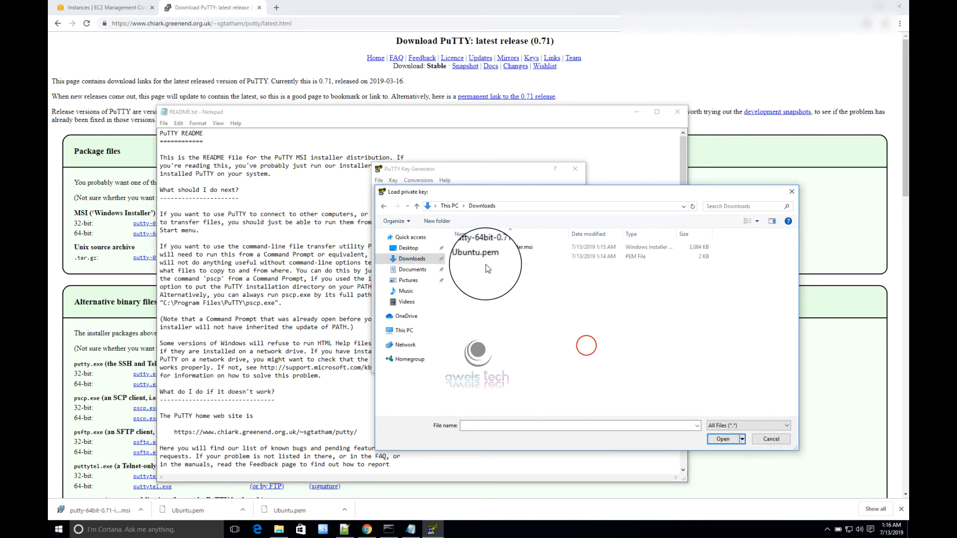
left_click(481, 259)
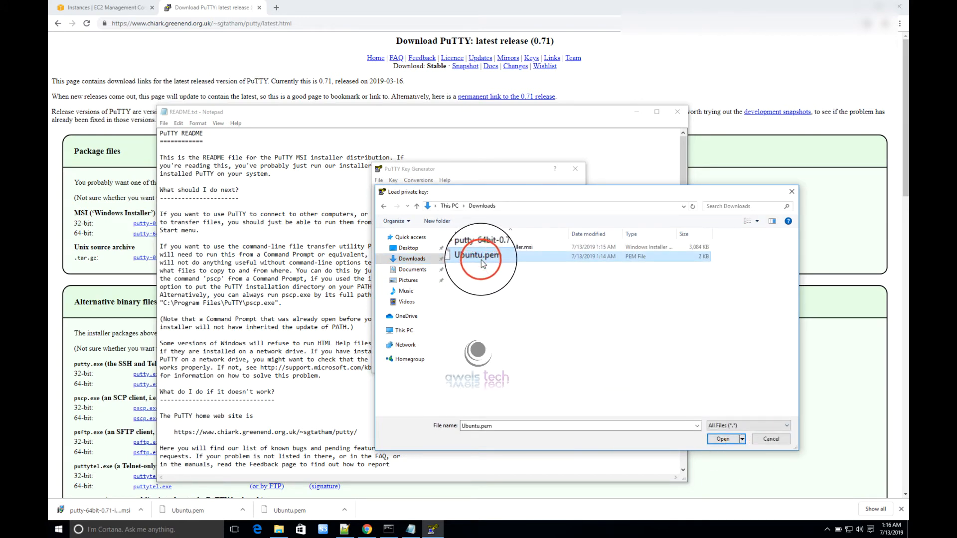
left_click(723, 438)
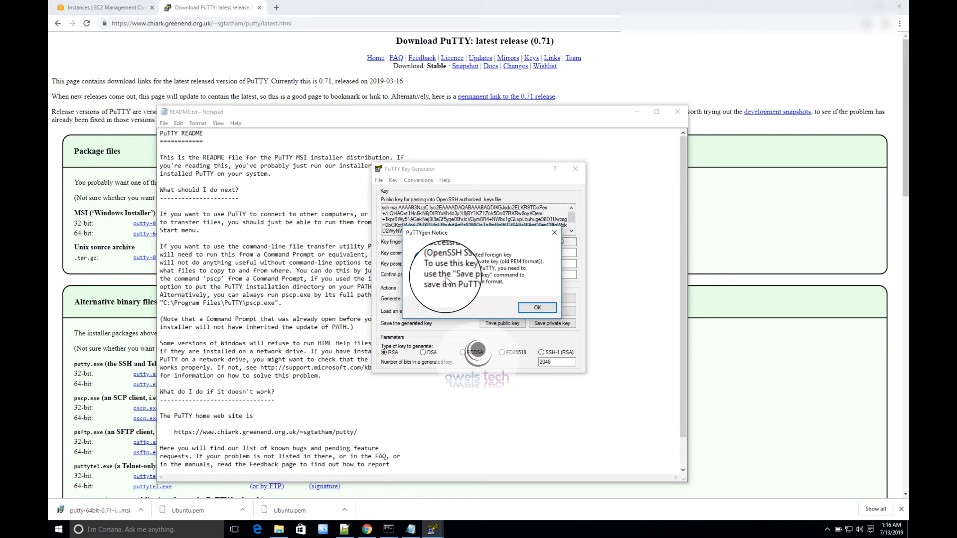
left_click(536, 309)
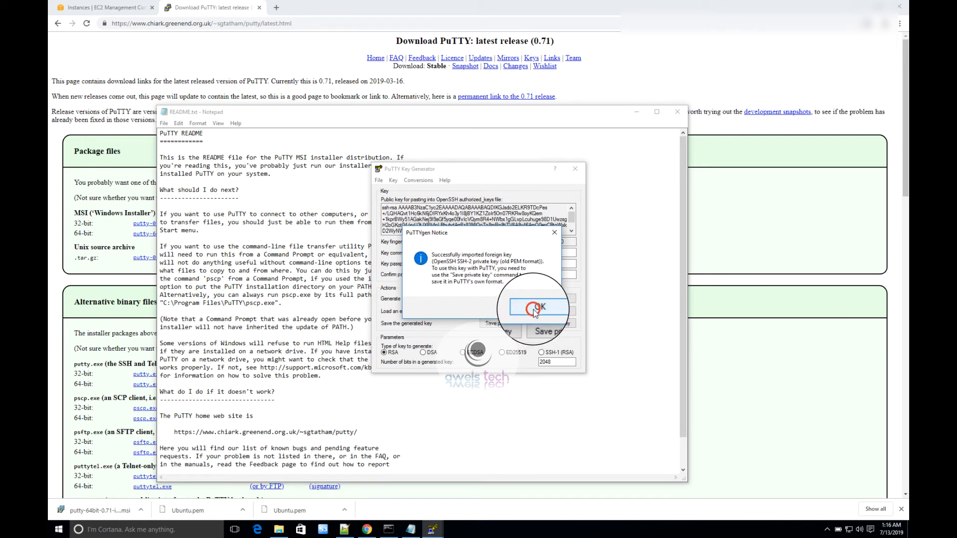
- Save the private key without a passphrase as ubuntuprivatekey in Downloads, and close the key generator and the README
left_click(542, 324)
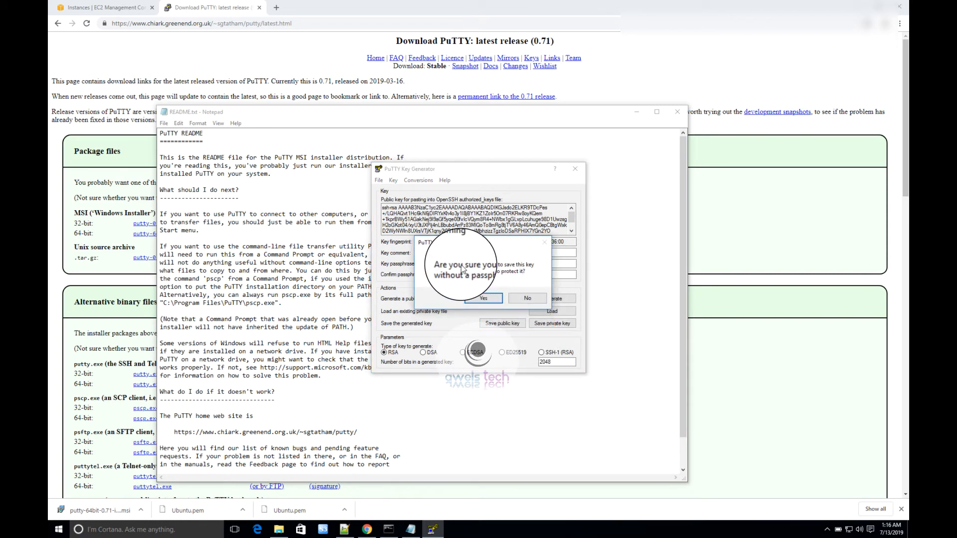
left_click(479, 298)
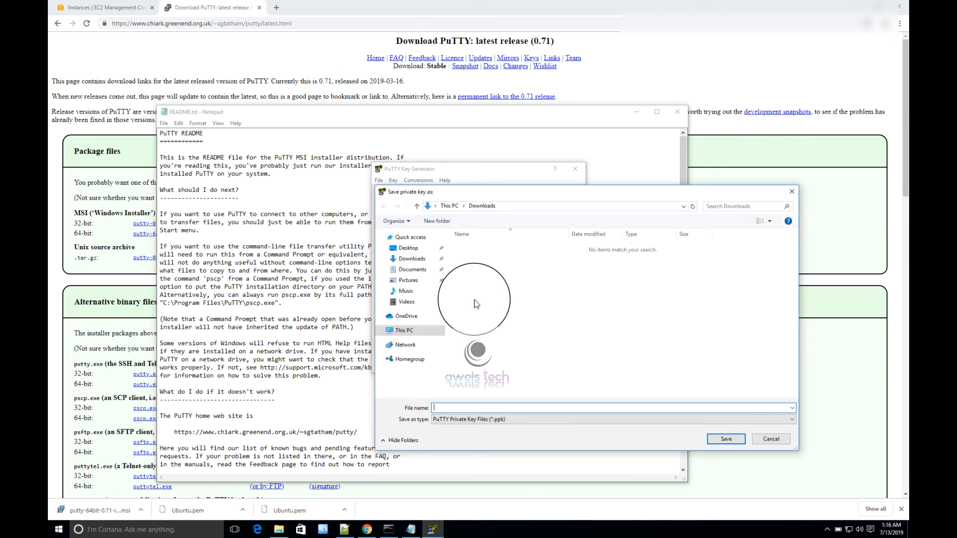
type("ubuntuprivatekey")
left_click(727, 439)
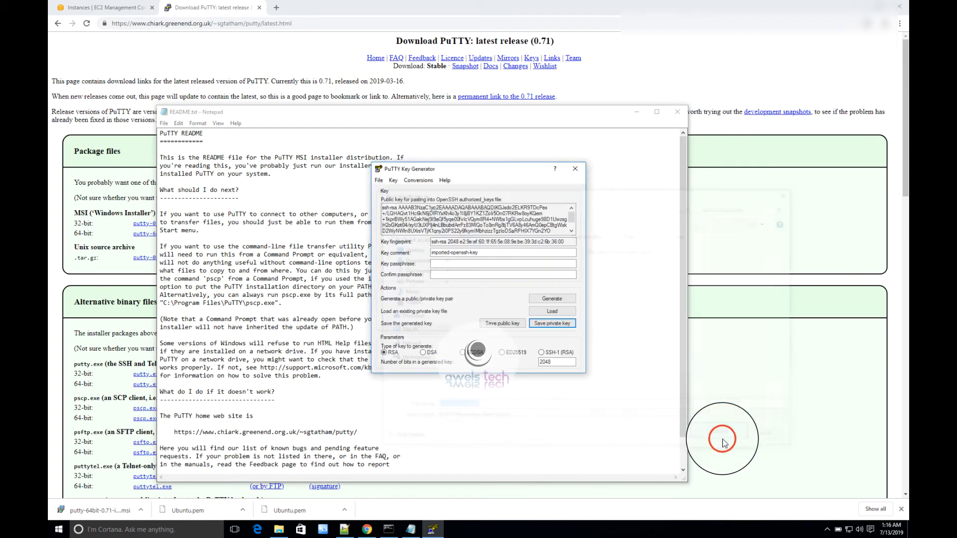
left_click(578, 169)
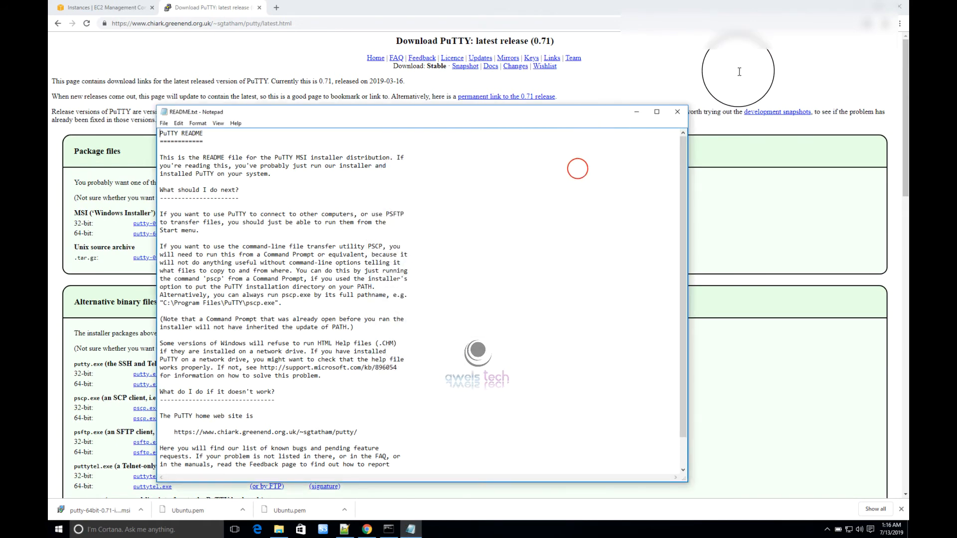
left_click(678, 112)
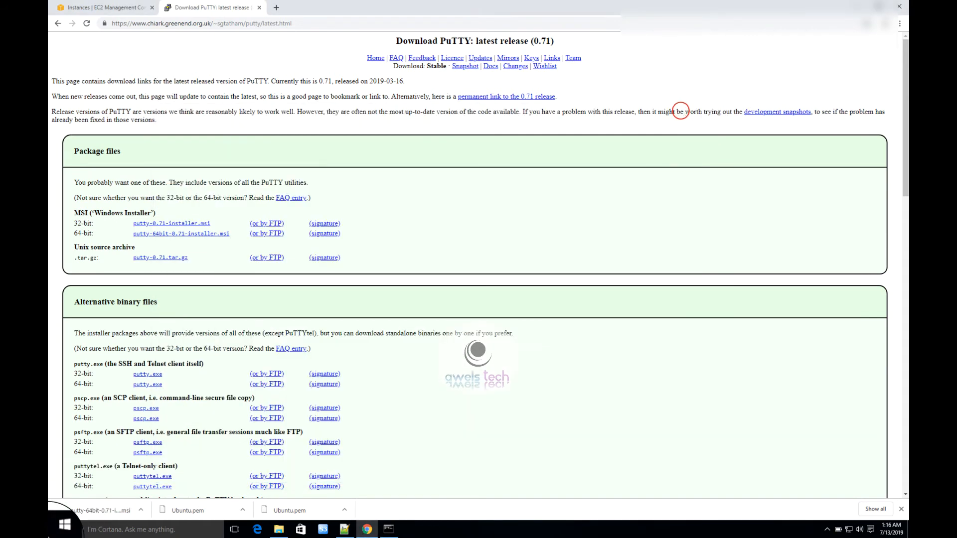
- Check the Downloads folder for the saved ubuntuprivatekey.ppk file
right_click(279, 534)
left_click(281, 481)
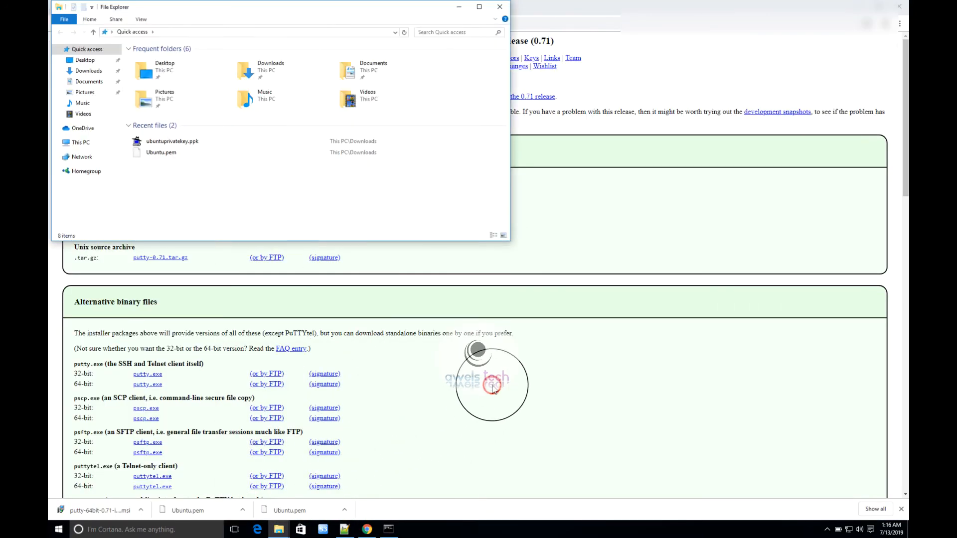
left_click_drag(492, 385, 195, 112)
left_click(505, 254)
left_click(282, 530)
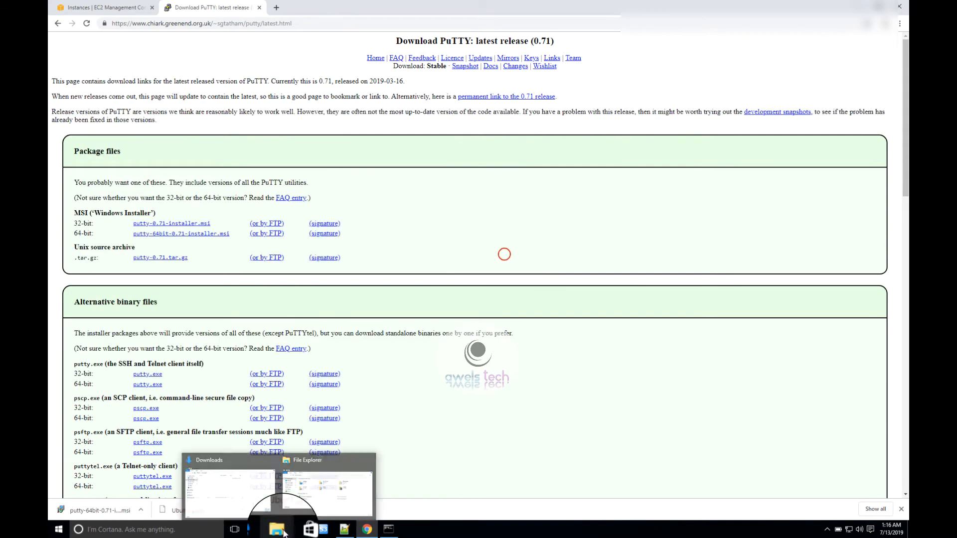
left_click(252, 482)
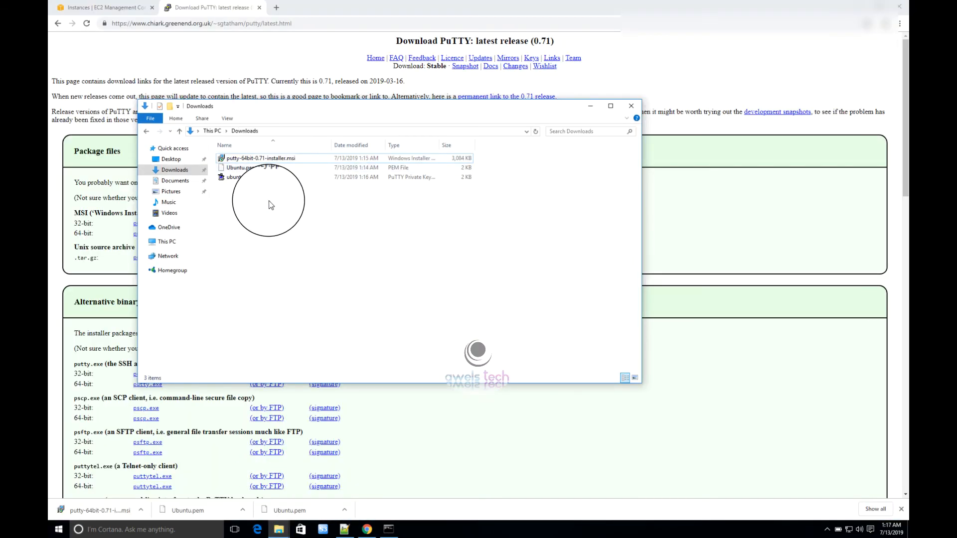
left_click(260, 177)
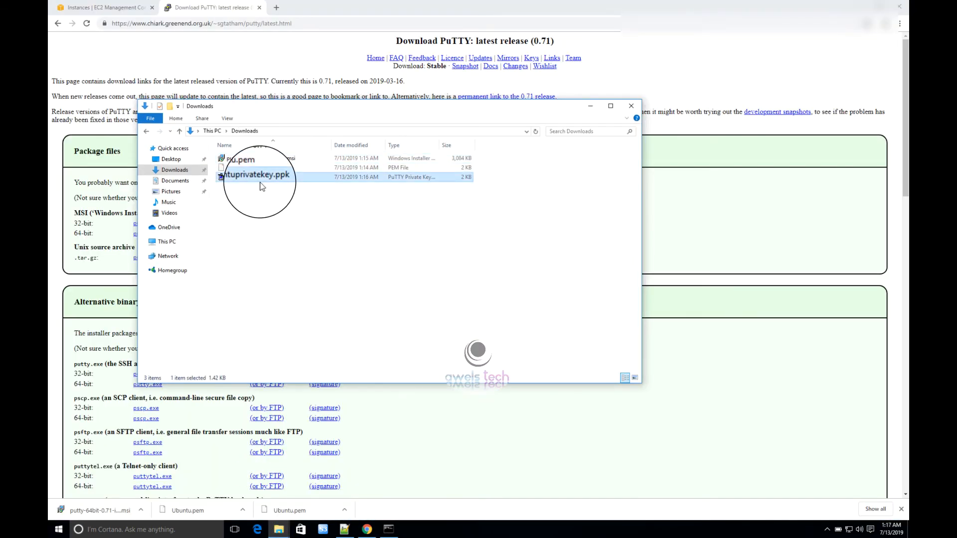
left_click(322, 297)
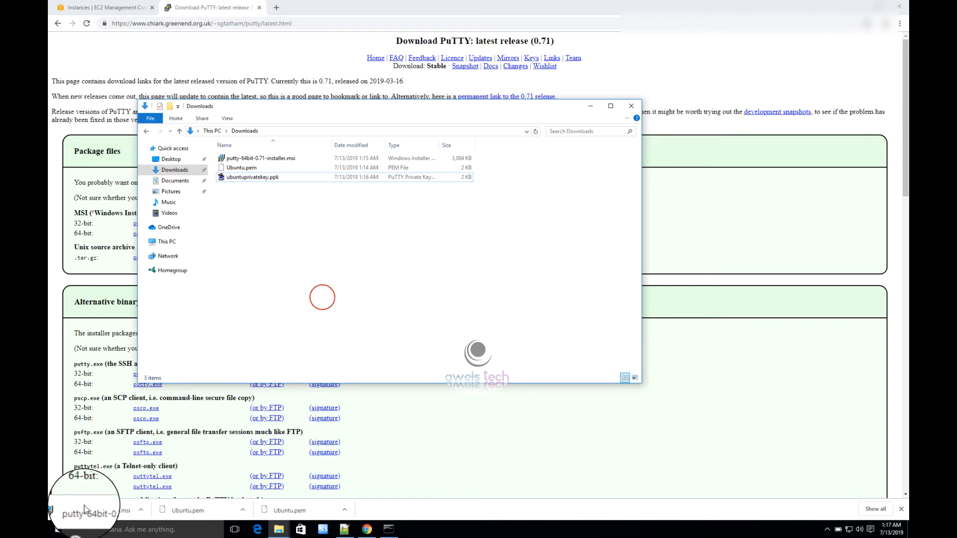
- Find PuTTY by searching for "putty", launch it and bring its configuration window to the front
left_click(59, 530)
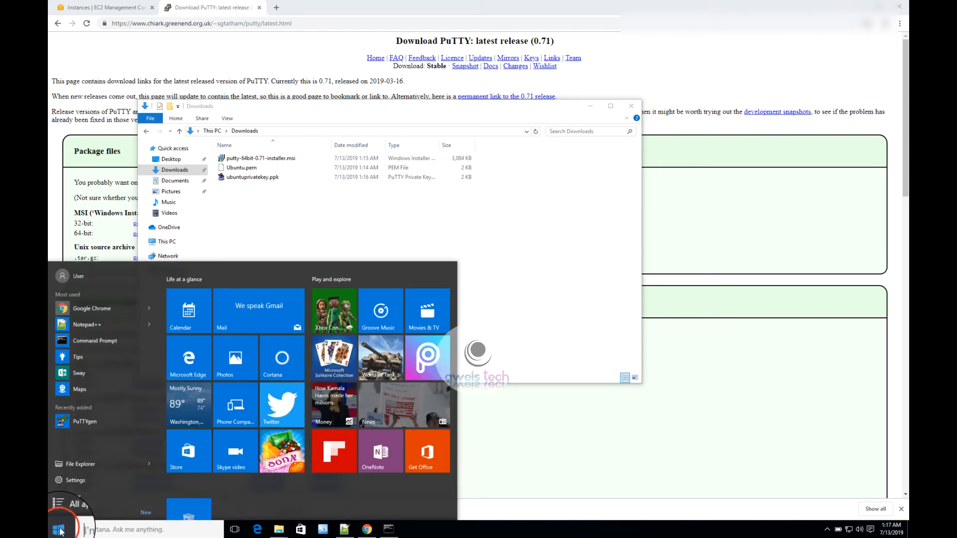
type("putty")
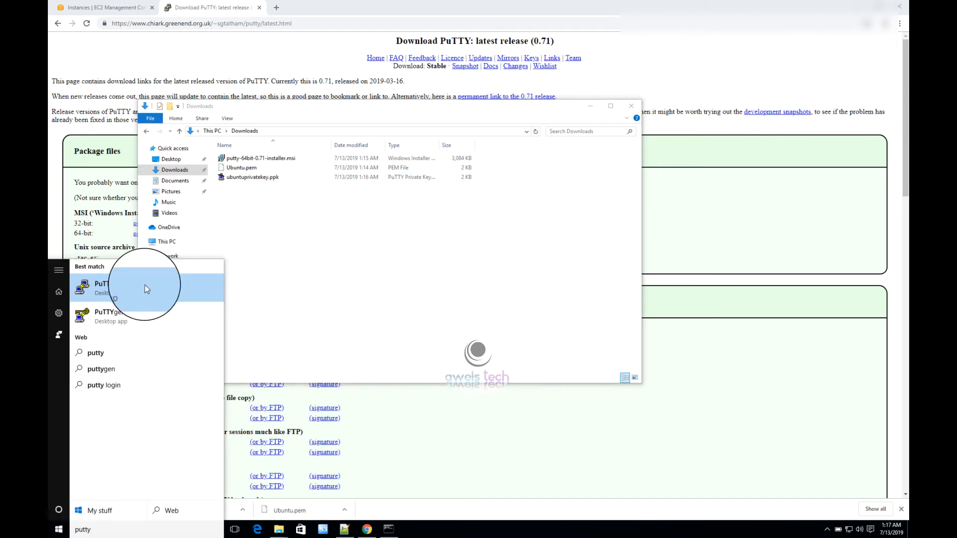
left_click(100, 292)
left_click(90, 280)
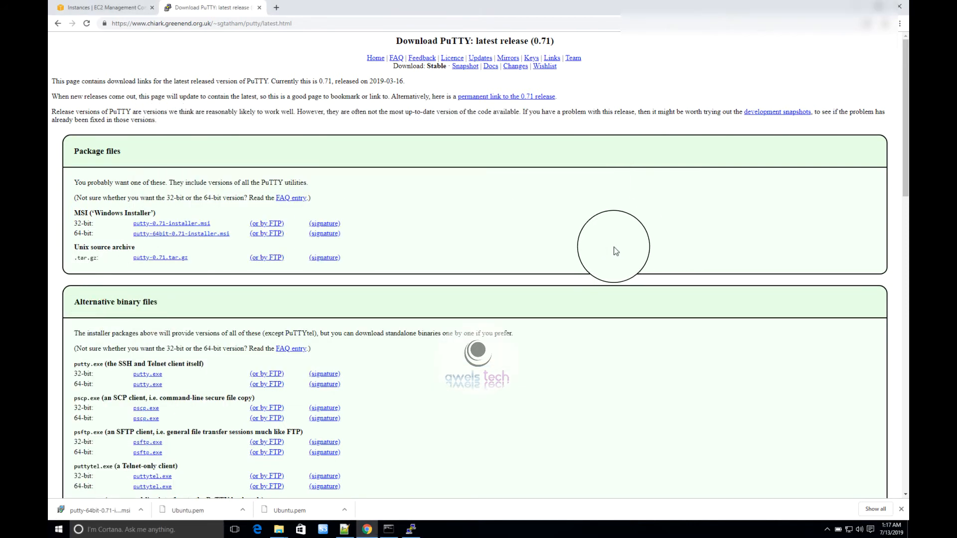
left_click(411, 529)
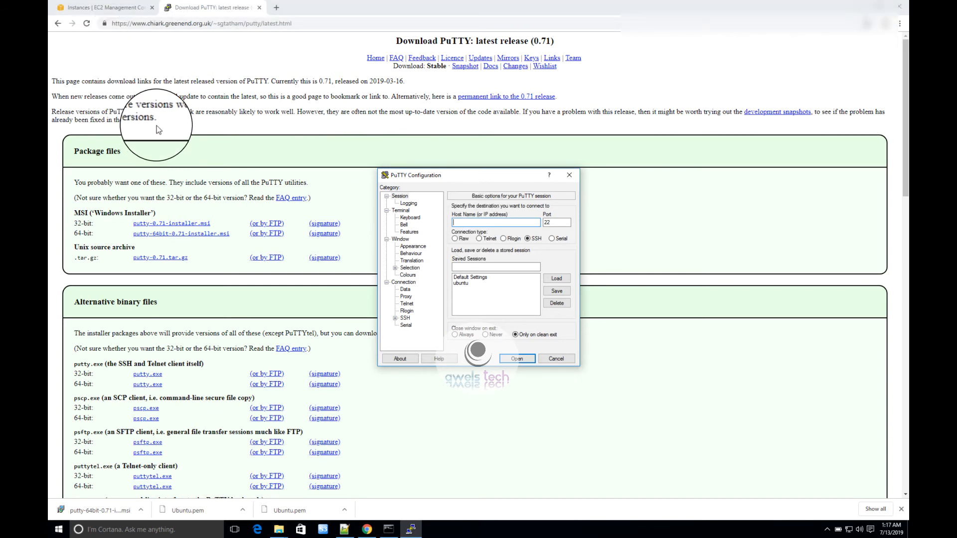
- Switch to the EC2 console, select the running Ubuntu16 instance, refresh the list and enlarge the details area
left_click(113, 9)
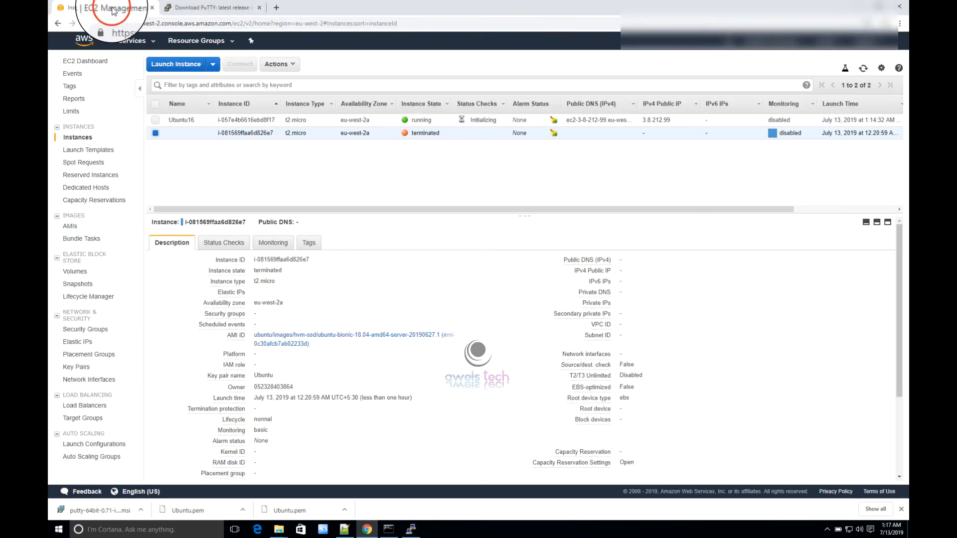
left_click(392, 179)
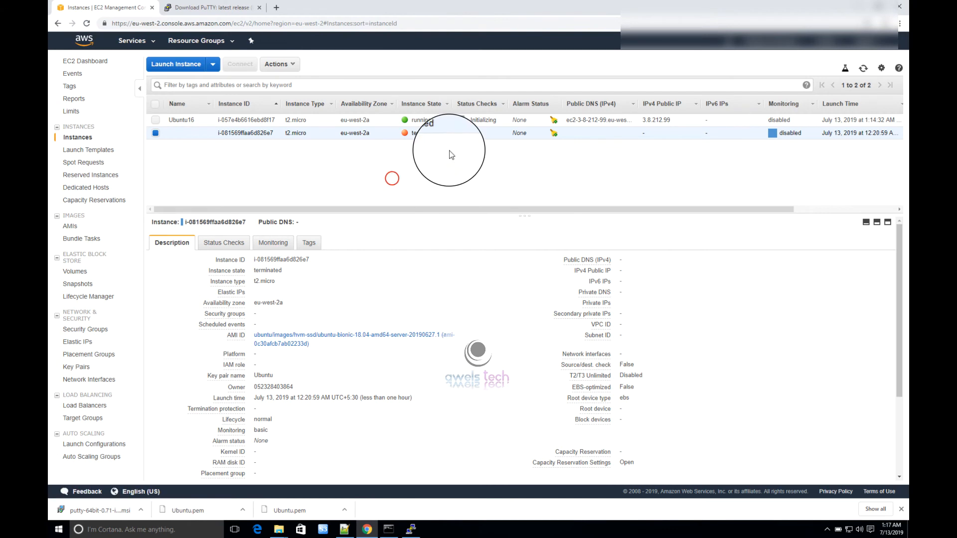
left_click(435, 123)
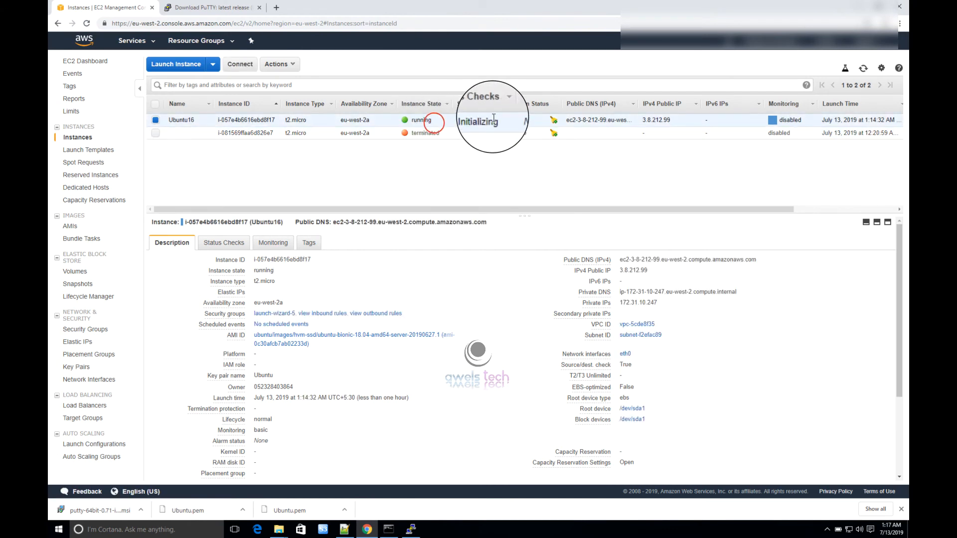
left_click(864, 70)
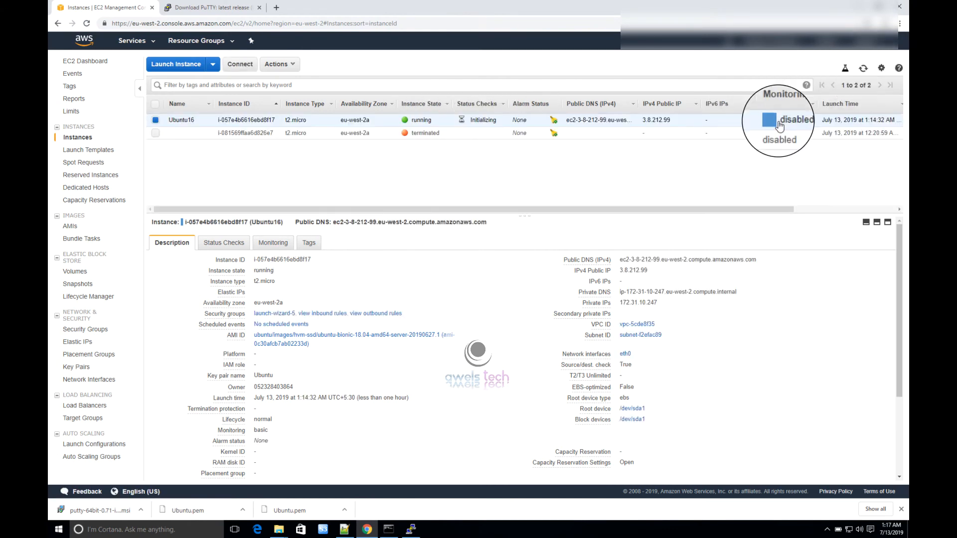
left_click_drag(529, 219, 521, 172)
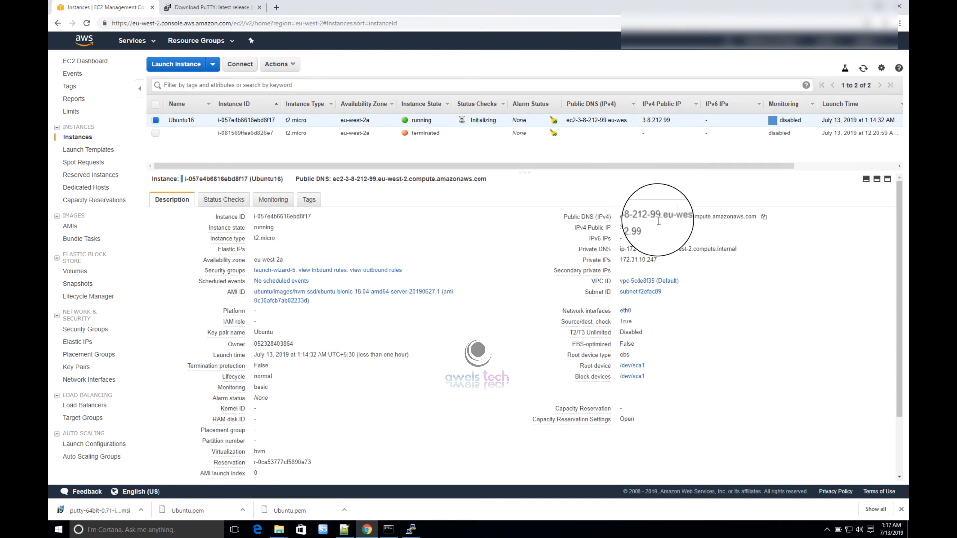
- Copy the Ubuntu16 instance's public DNS (IPv4) address and paste it as the host name in PuTTY
double_click(589, 218)
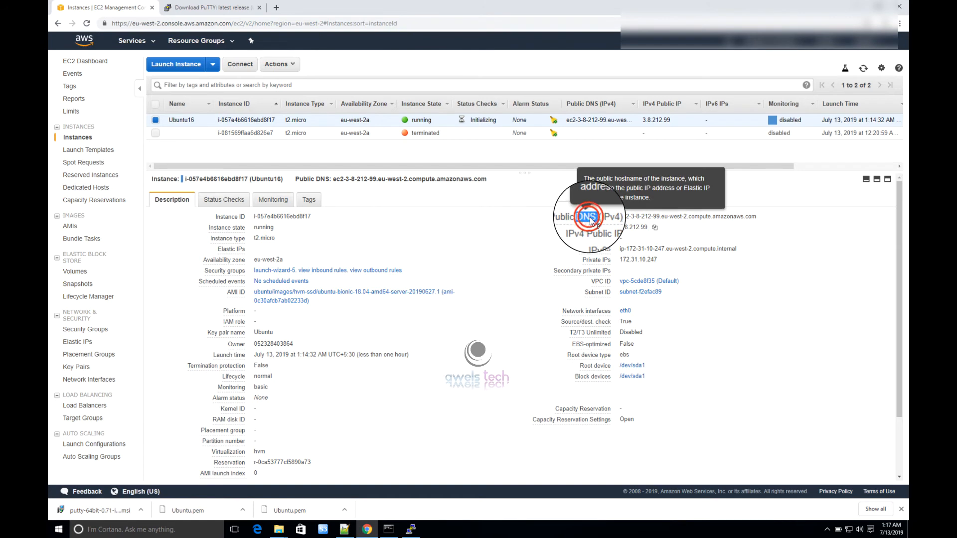
left_click(727, 219)
double_click(727, 219)
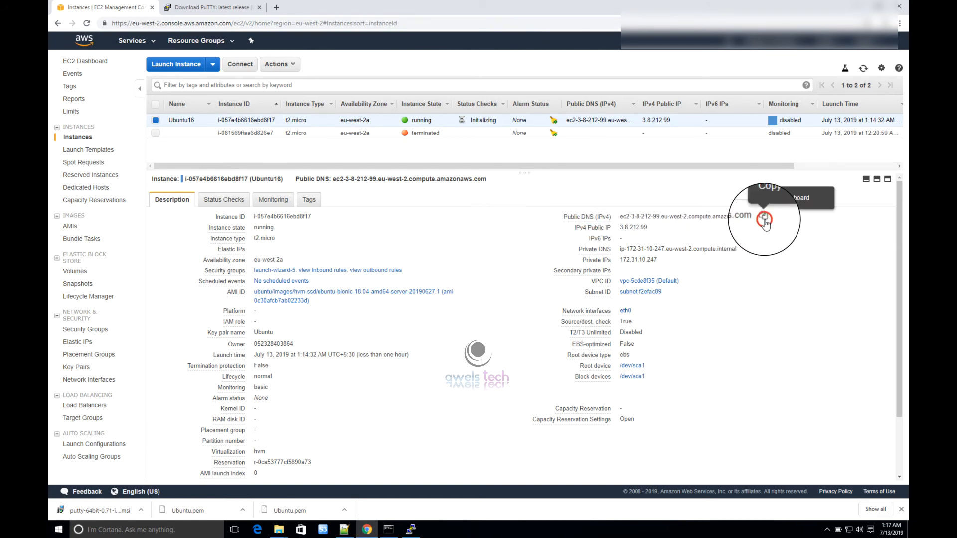
left_click(764, 219)
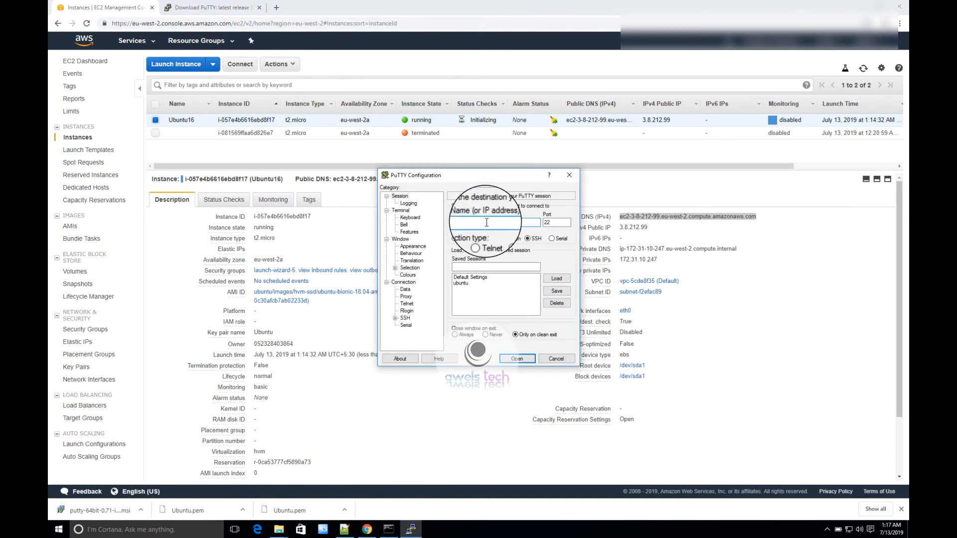
right_click(487, 223)
left_click(501, 262)
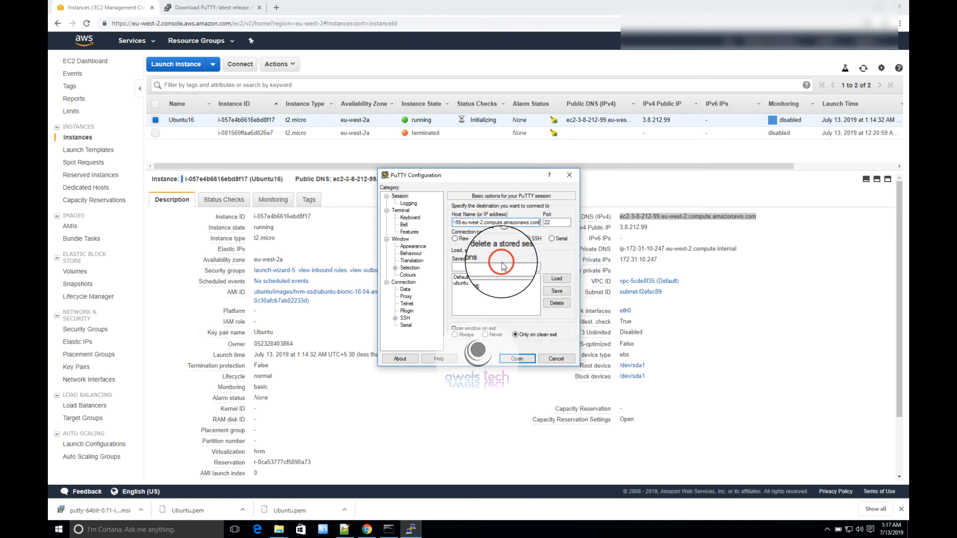
- Set ubuntuprivatekey.ppk from the Downloads folder as the private key file for SSH authentication
left_click(405, 318)
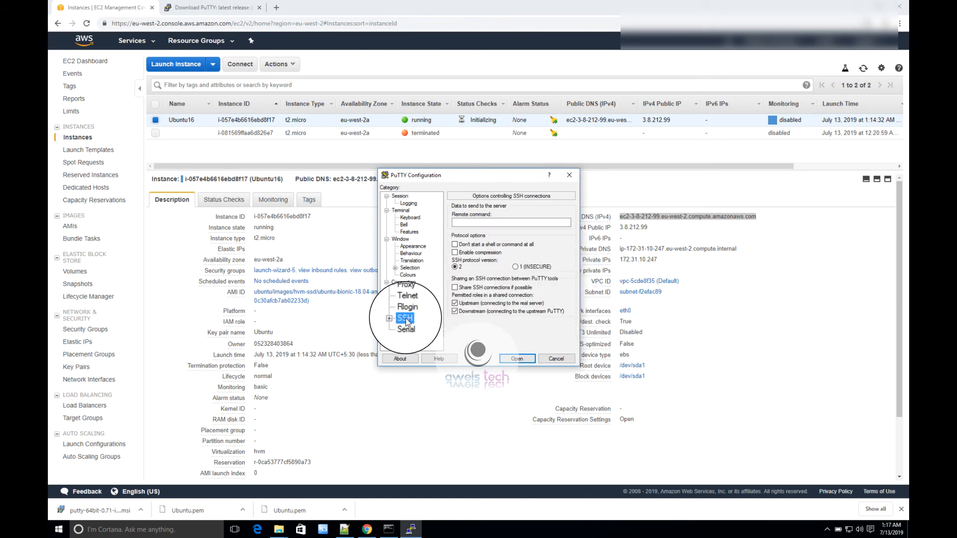
left_click(395, 318)
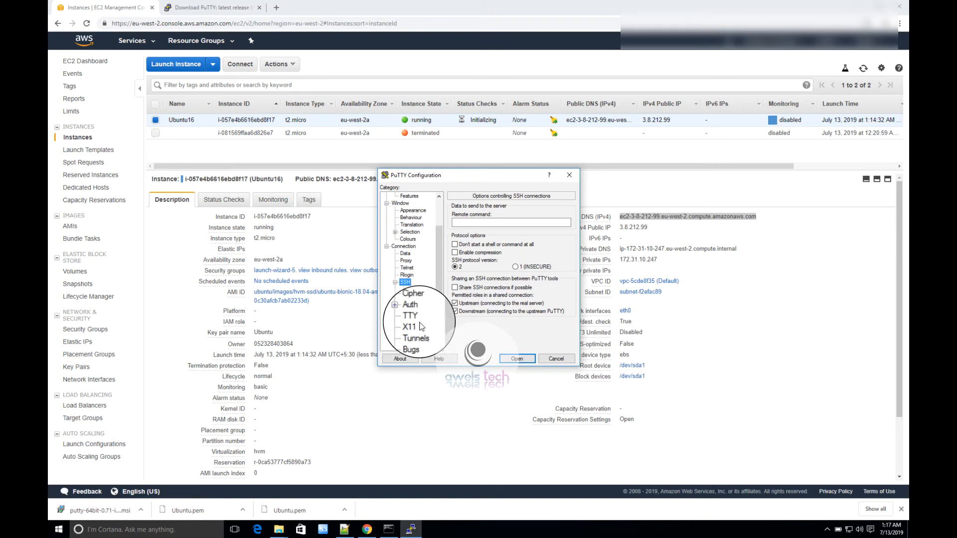
scroll(426, 325, "down", 1)
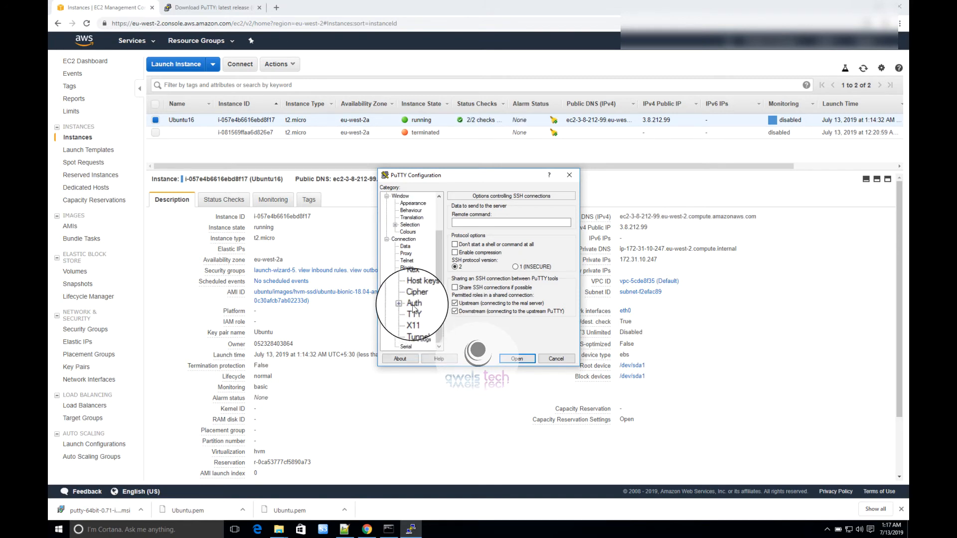
left_click(414, 303)
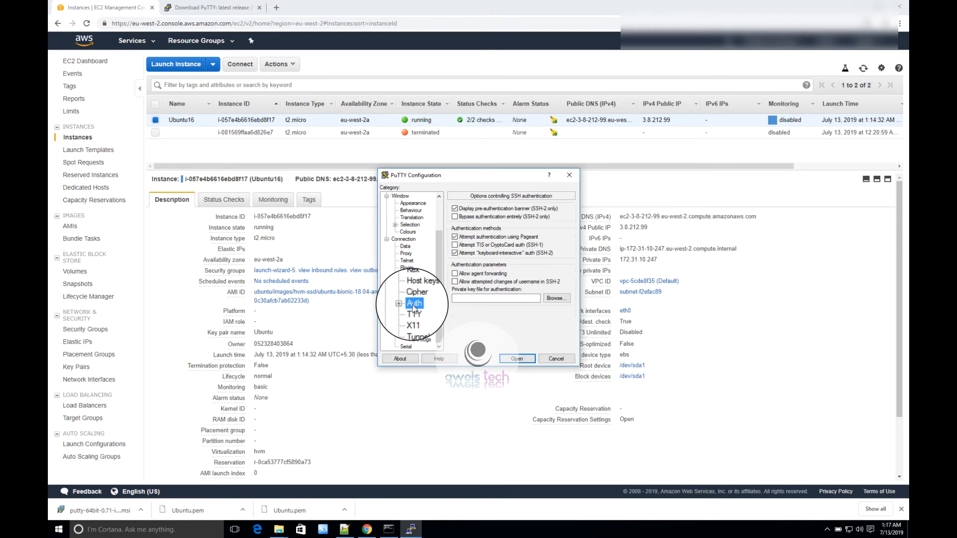
left_click(492, 297)
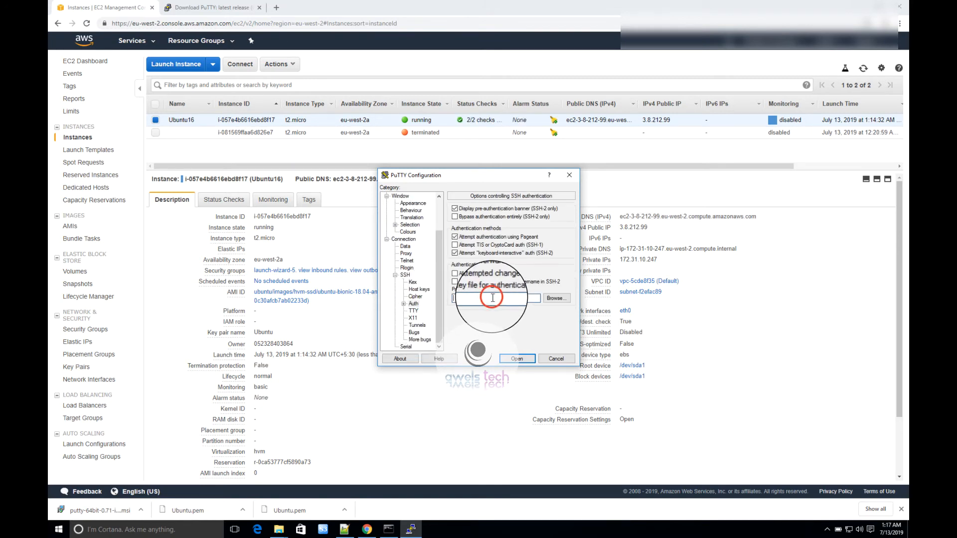
left_click(553, 298)
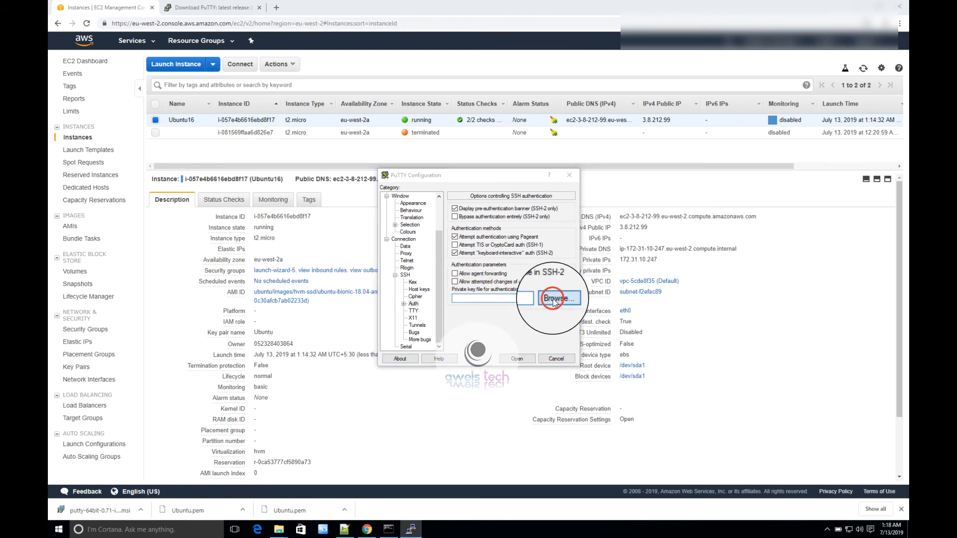
left_click(486, 244)
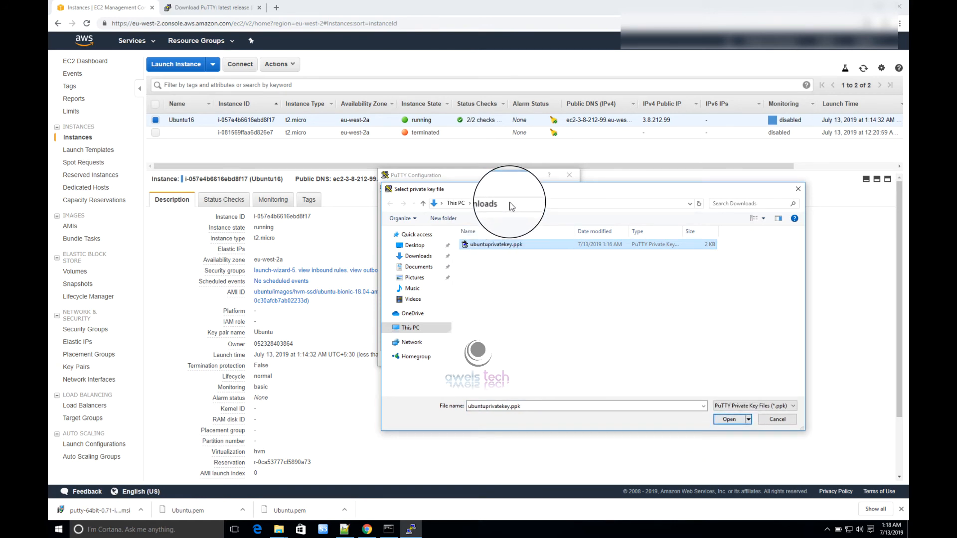
left_click(730, 419)
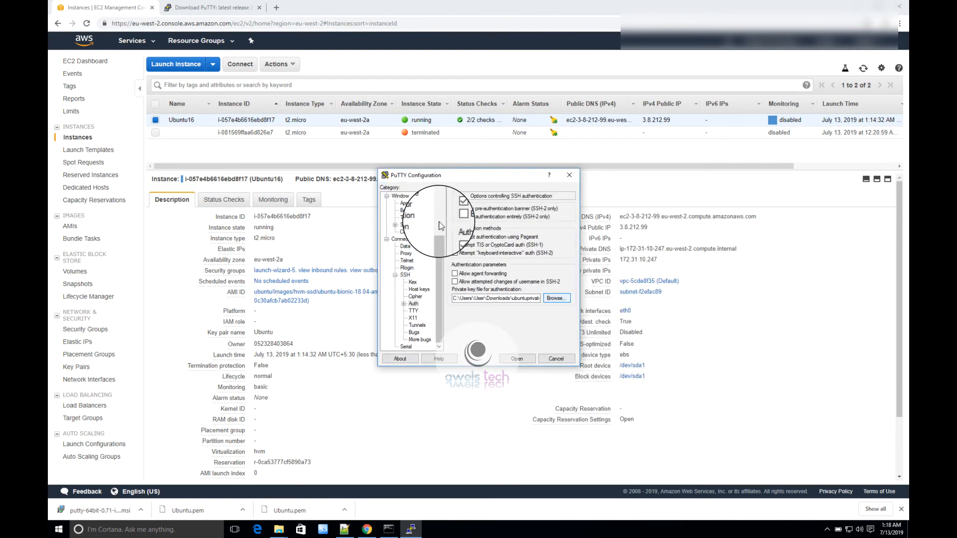
- Return to the basic session settings and save the configuration as a session named UbuntuNew
scroll(441, 210, "up", 2)
left_click(400, 196)
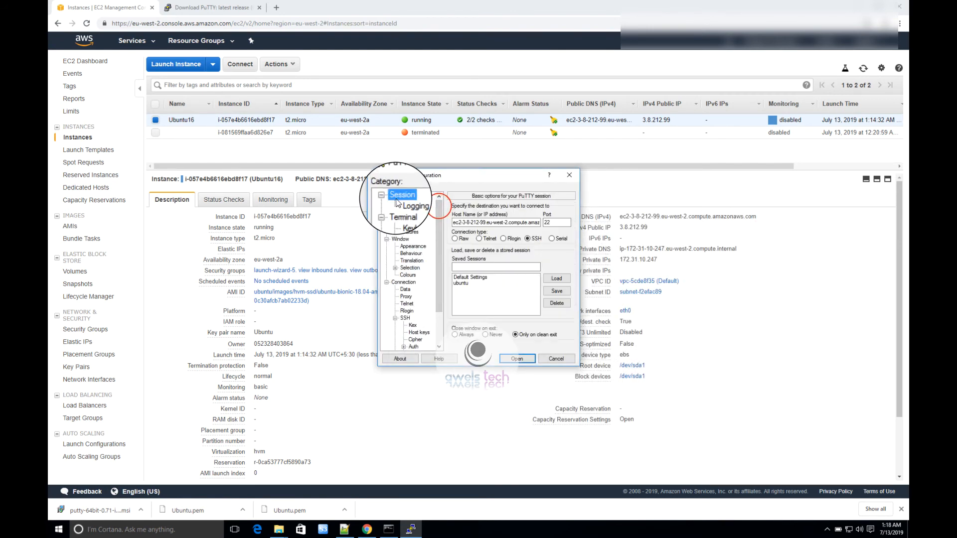
left_click(493, 267)
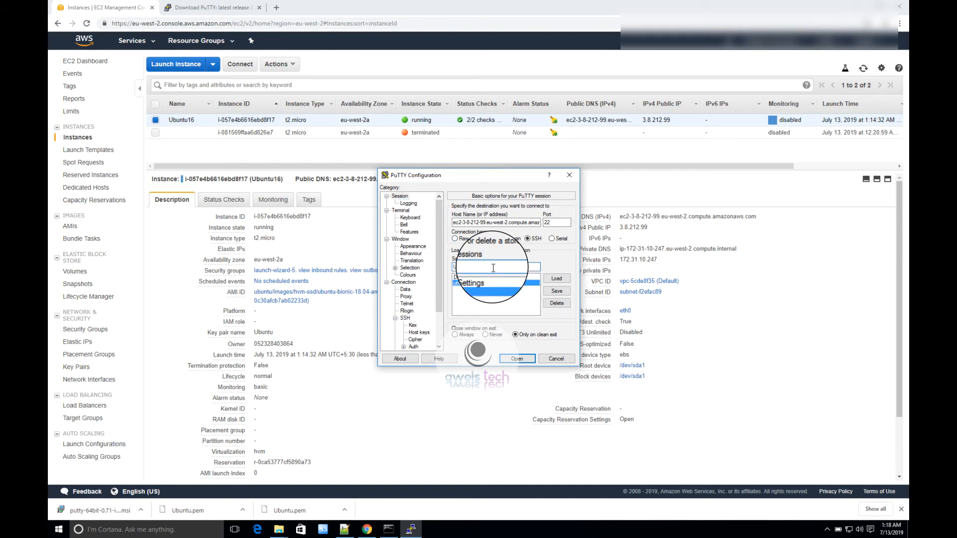
left_click(554, 292)
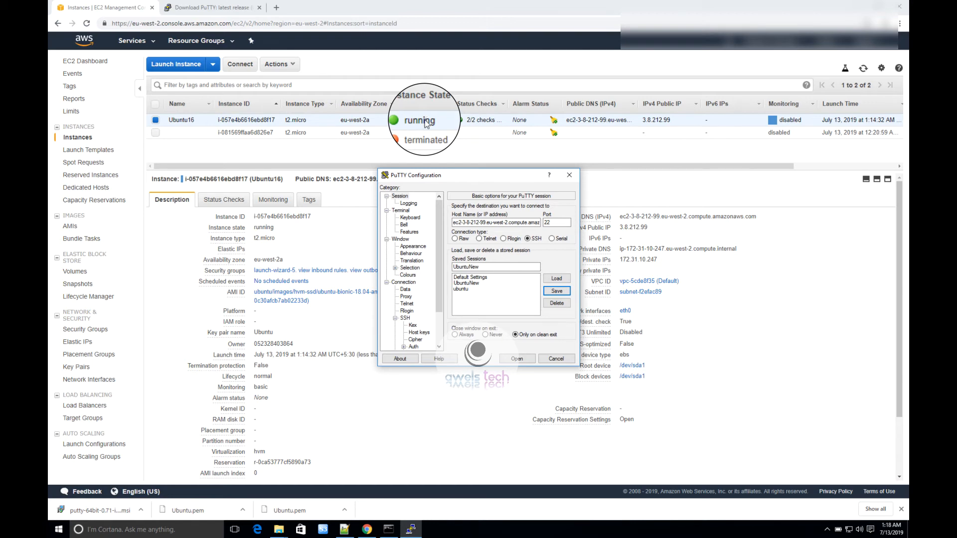
- Open the SSH connection, continue just once without caching the host key, and log in as ubuntu
left_click(513, 359)
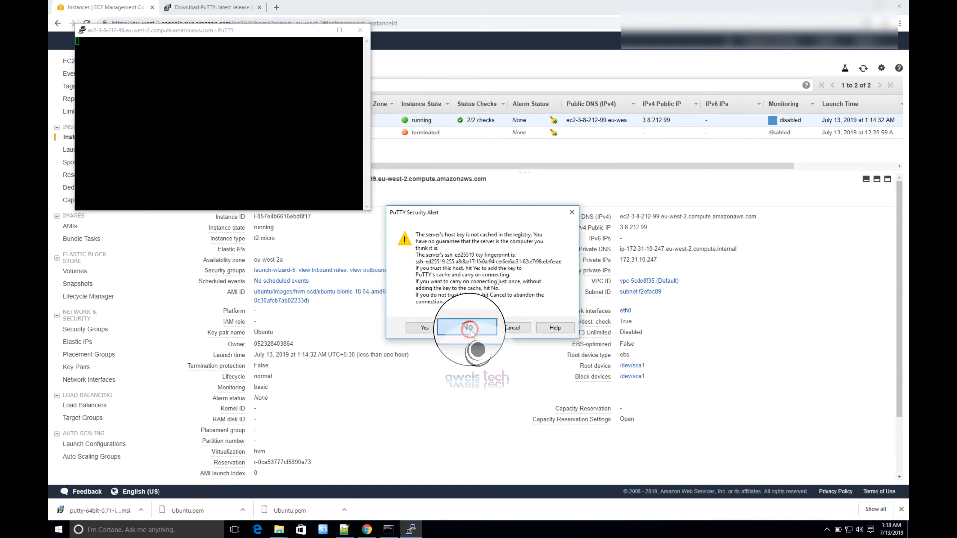
left_click(469, 329)
left_click_drag(218, 34, 453, 205)
left_click(384, 217)
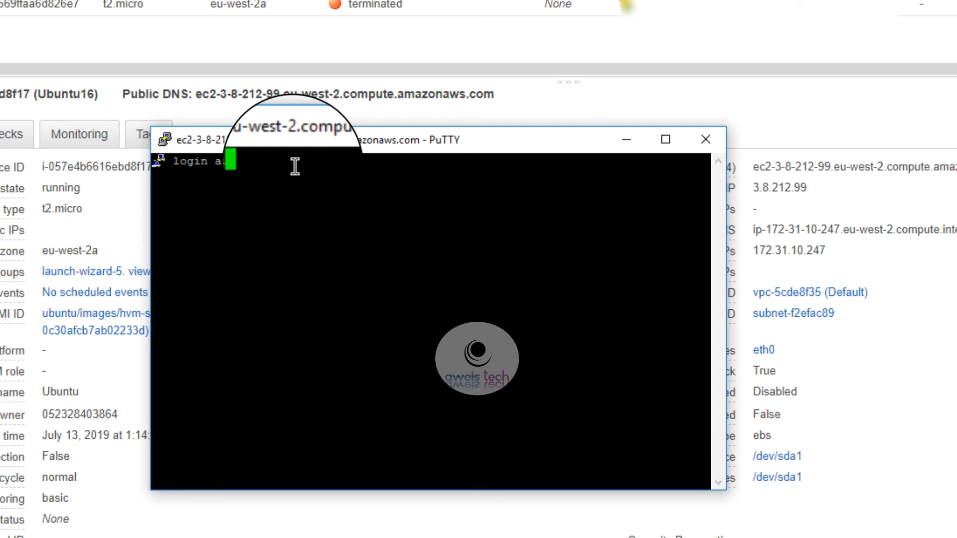
type("ubuntu")
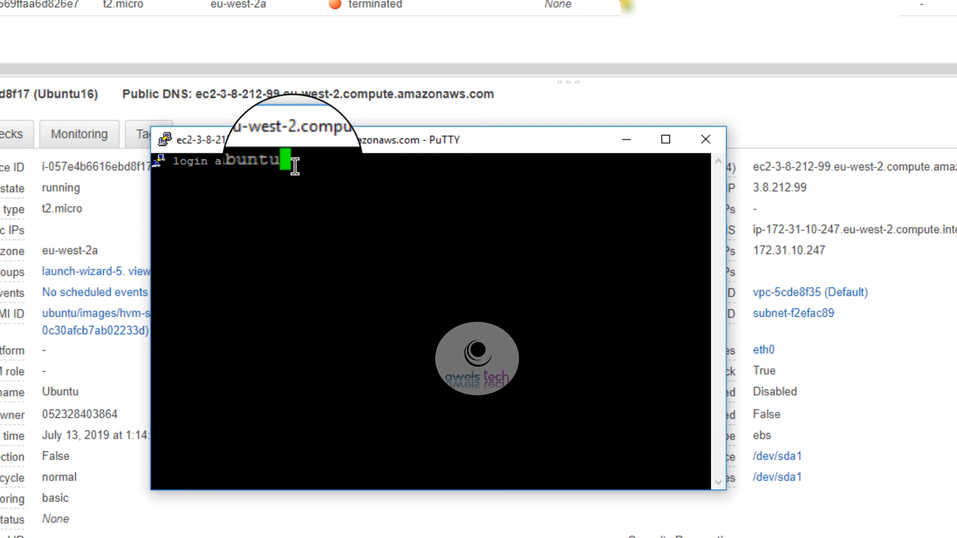
key("Return")
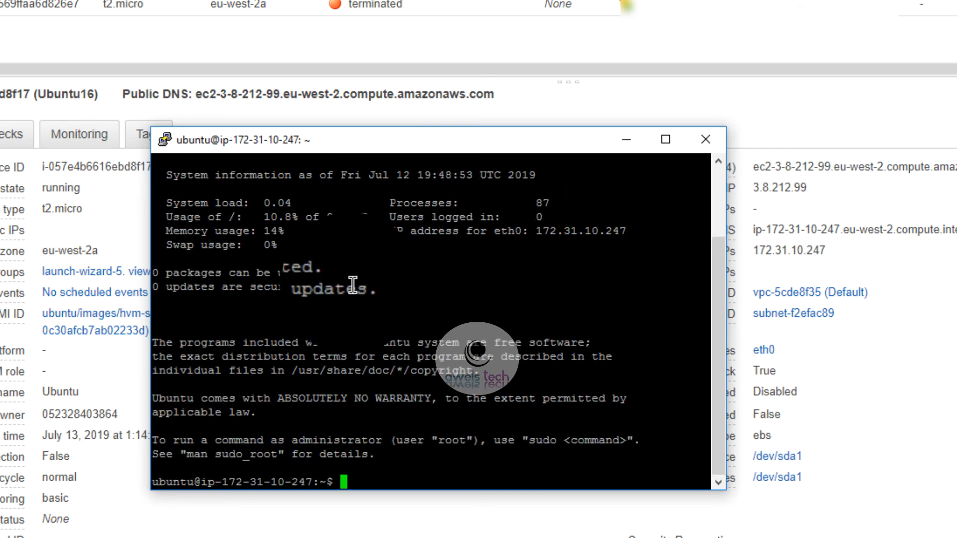
- Run ls and pwd on the server, and close the PuTTY session
left_click(353, 285)
type("ls")
key("Return")
type("pwd")
key("Return")
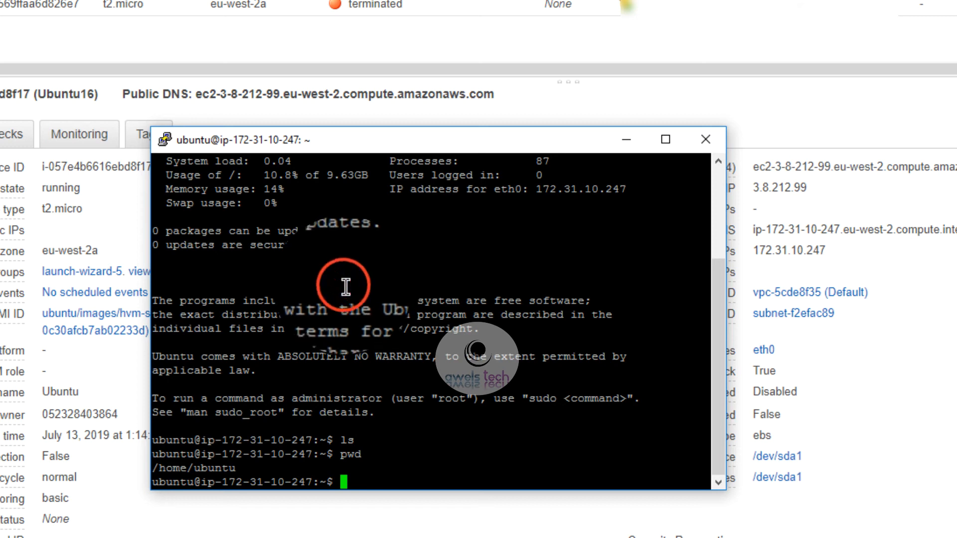
left_click(706, 142)
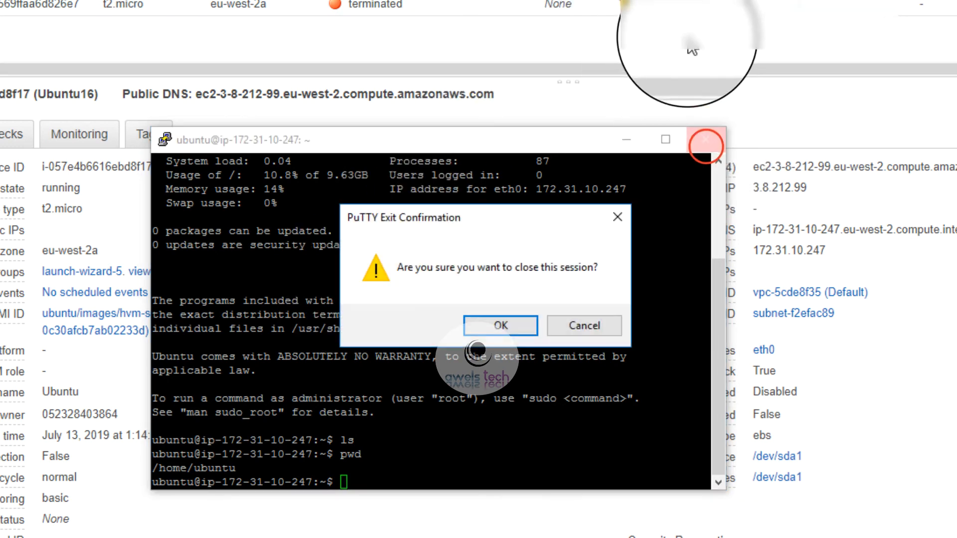
left_click(504, 325)
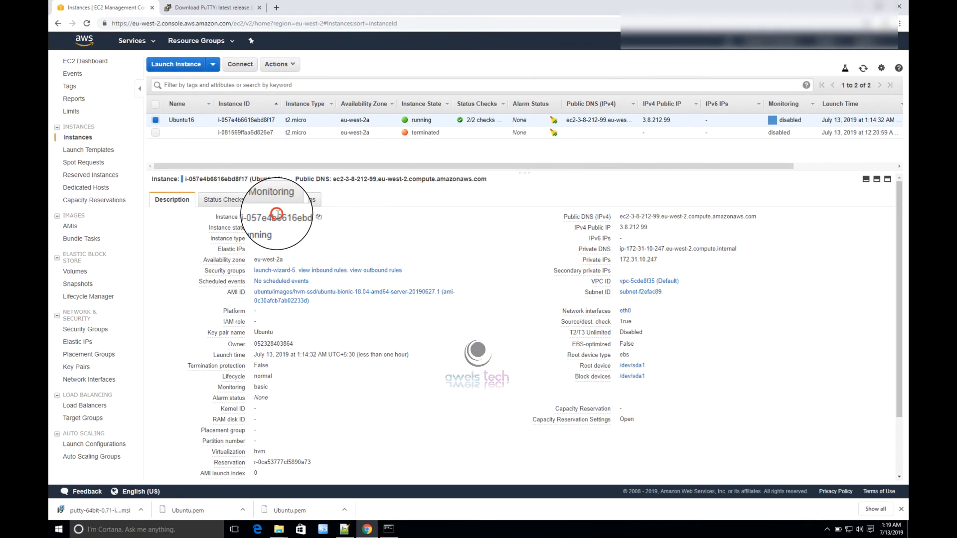
- Review the Ubuntu16 instance's ID, public DNS, IPv4 public IP, instance type, availability zone and key pair name in its description
double_click(254, 210)
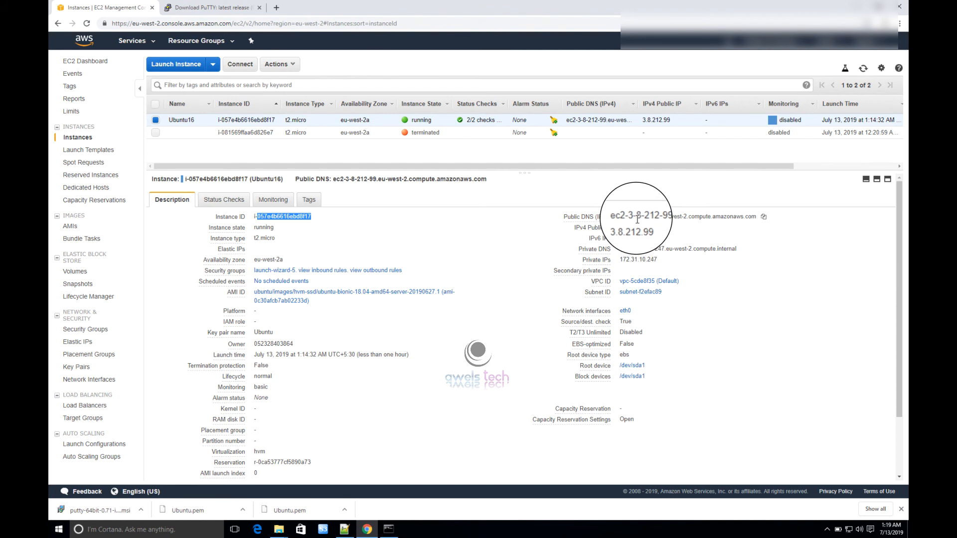
triple_click(638, 217)
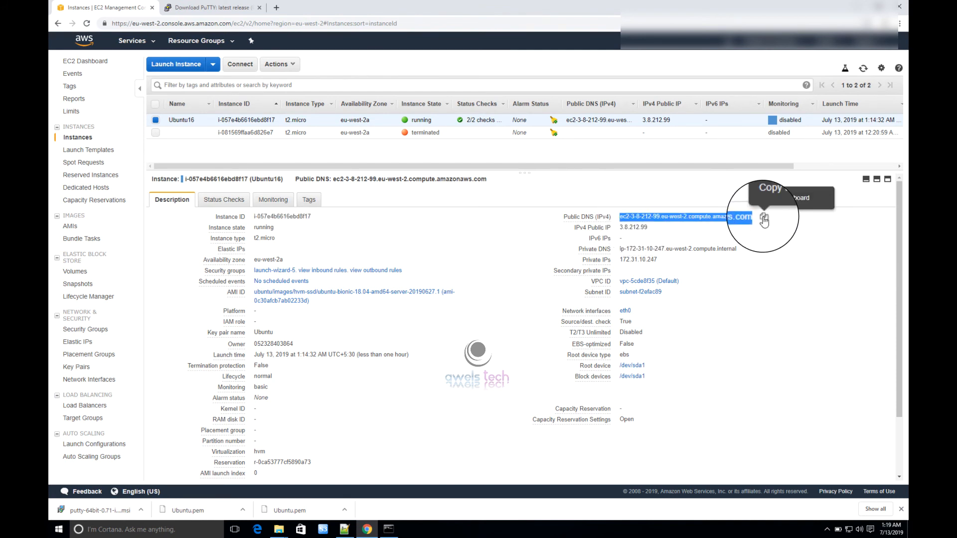
left_click(629, 226)
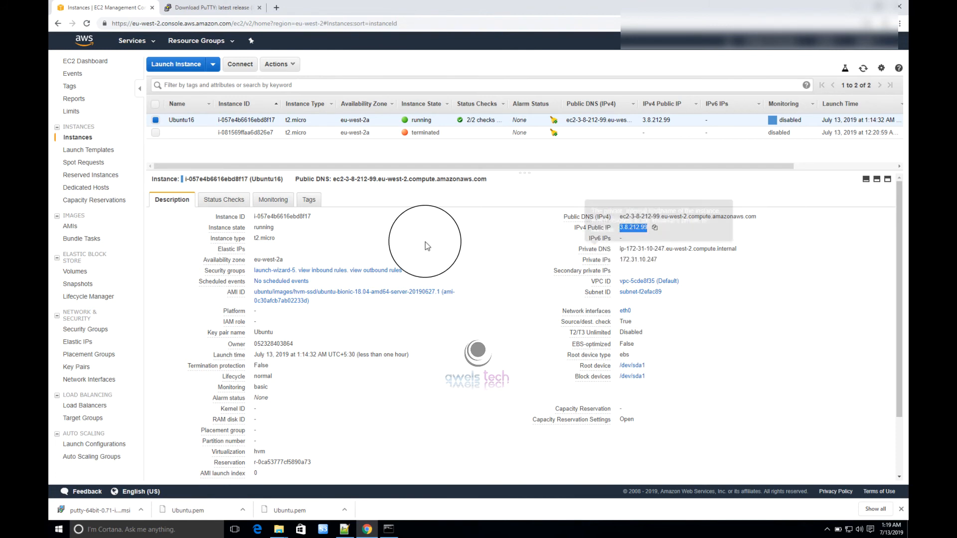
double_click(277, 216)
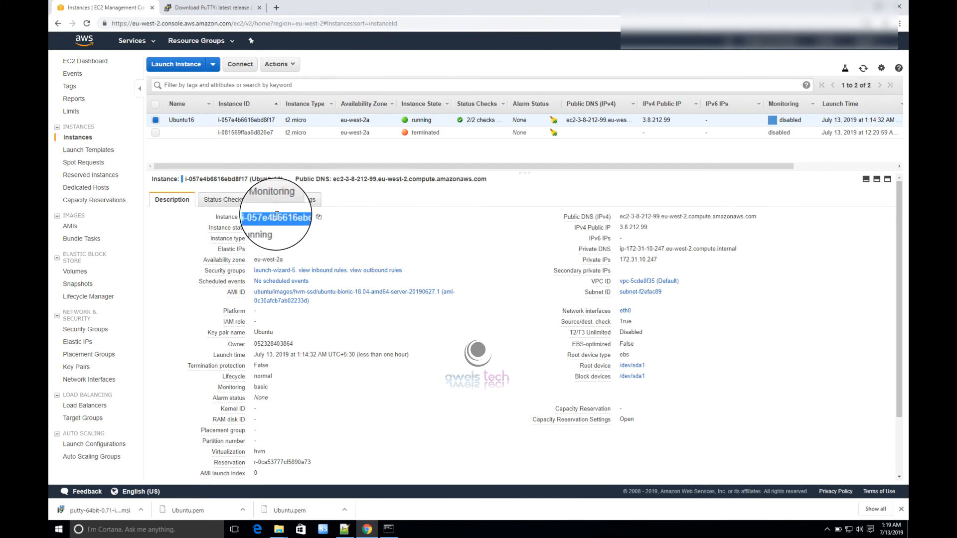
double_click(264, 238)
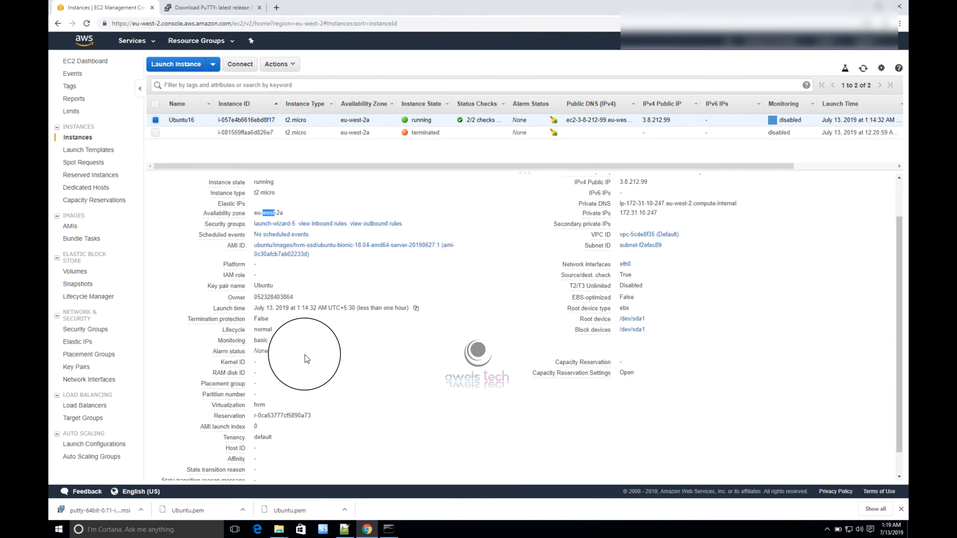
scroll(304, 355, "down", 2)
double_click(265, 260)
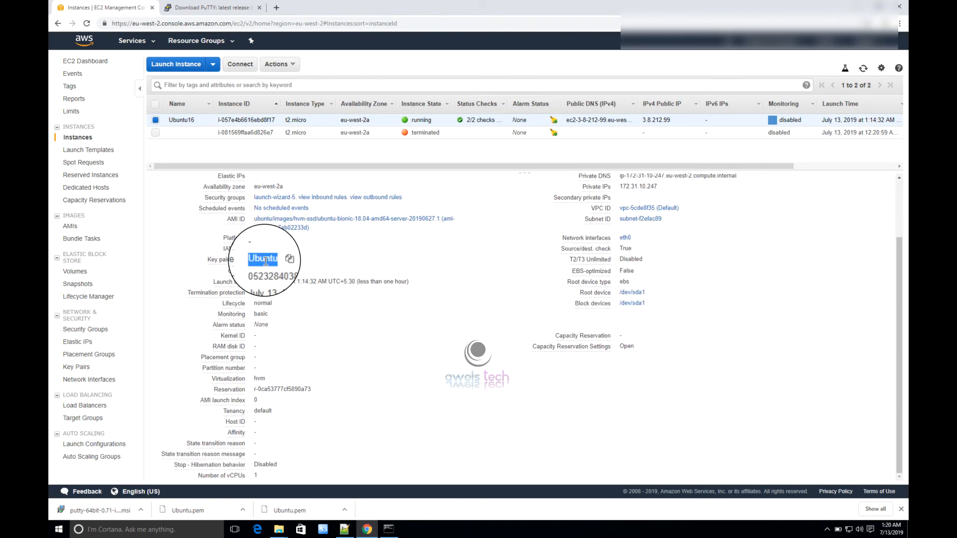
- Look at the Ubuntu key pair and at the details of the Ubuntu16 volume in the EC2 console
left_click(84, 367)
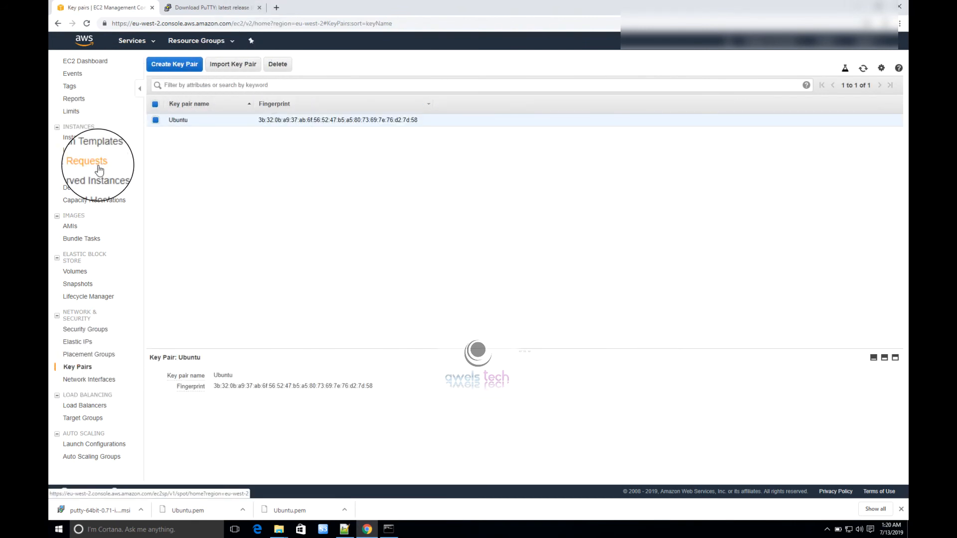
left_click(79, 272)
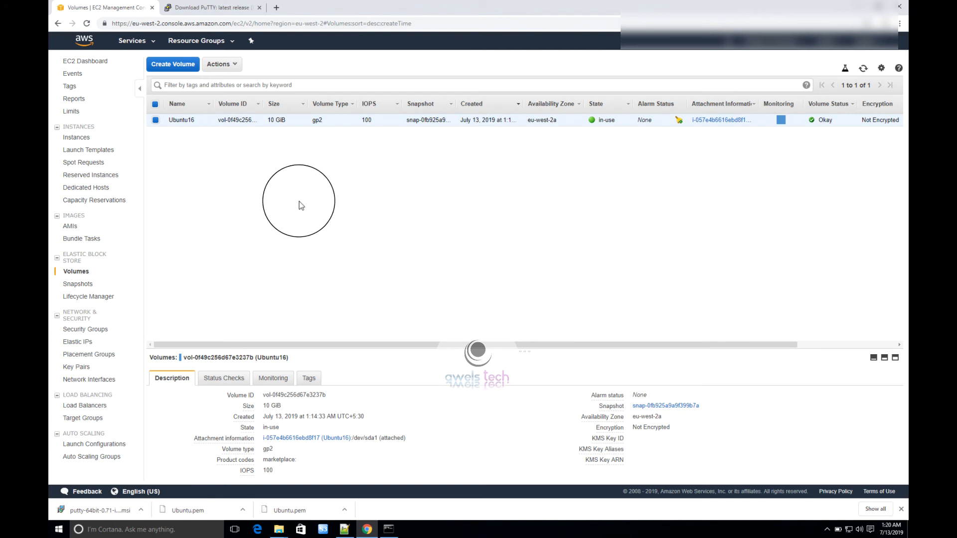
left_click(284, 118)
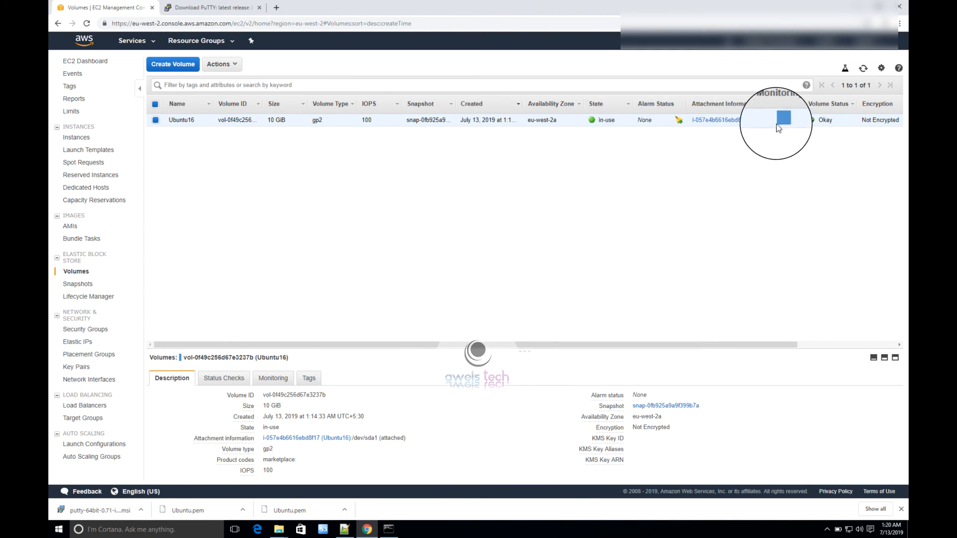
- Follow the Ubuntu16 volume's link to its attached instance and compare the instance's tags with the volume's tags
left_click(731, 122)
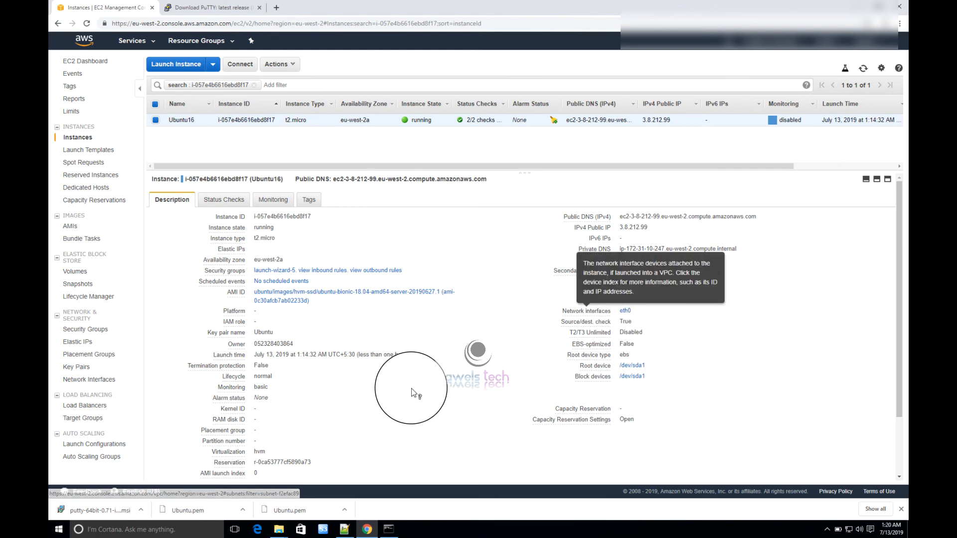
scroll(412, 388, "down", 2)
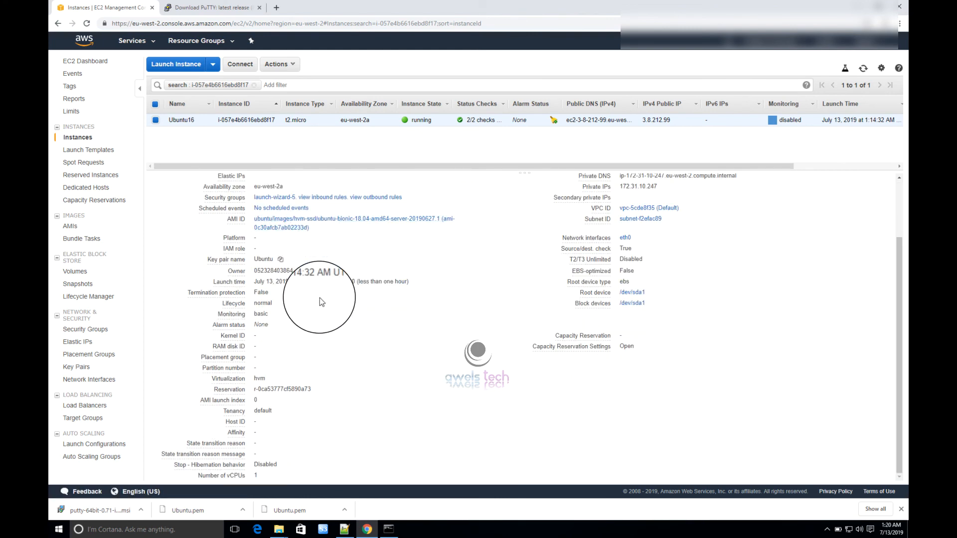
scroll(319, 289, "up", 3)
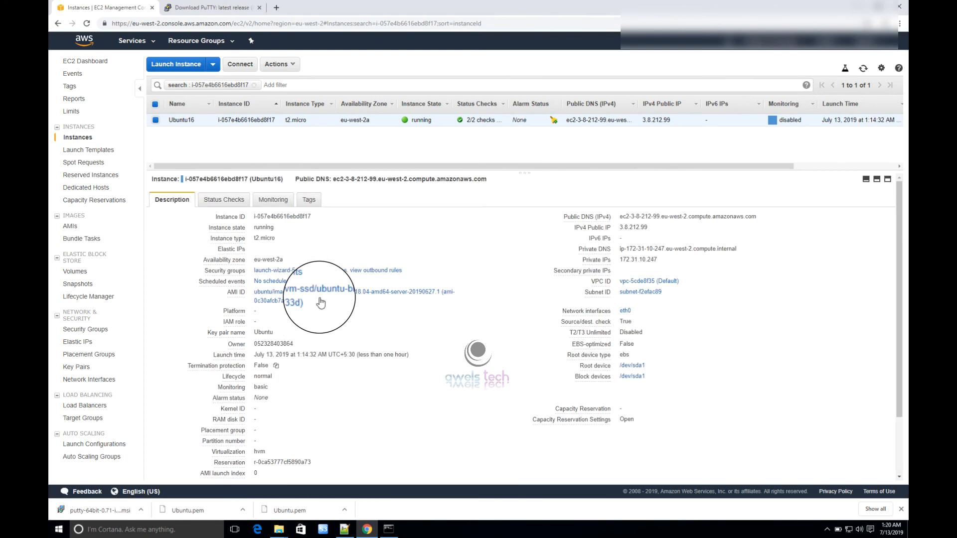
left_click(306, 201)
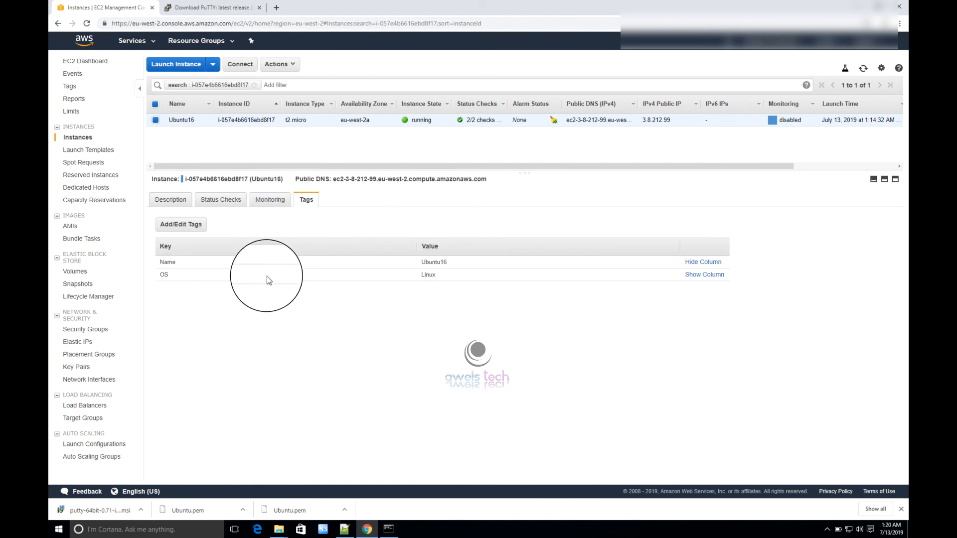
left_click(82, 274)
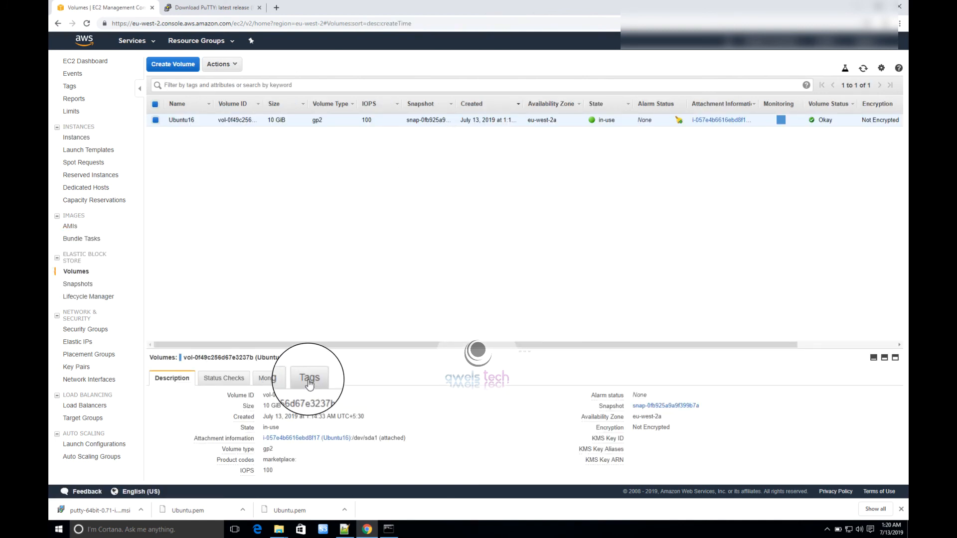
left_click(309, 380)
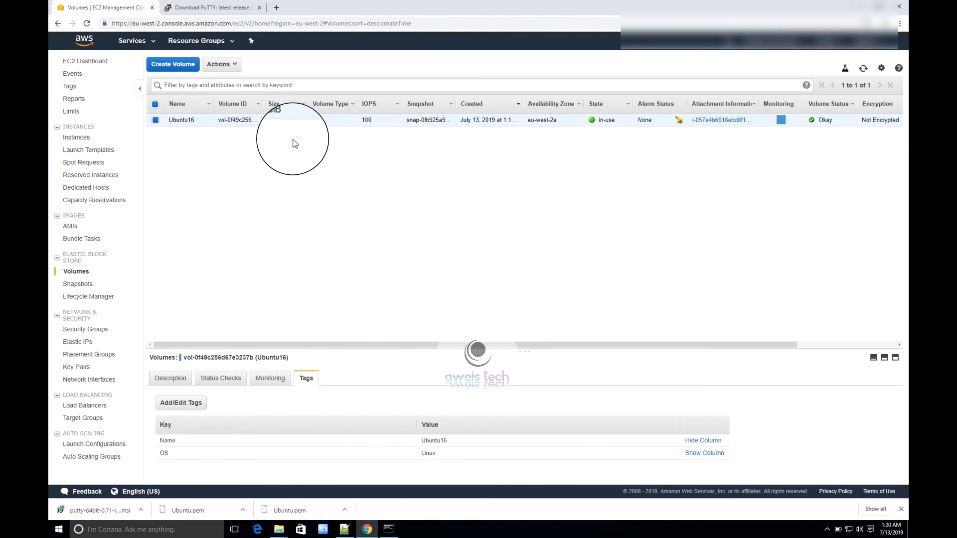
- Go to the EC2 Dashboard and open the list of running instances
left_click(79, 62)
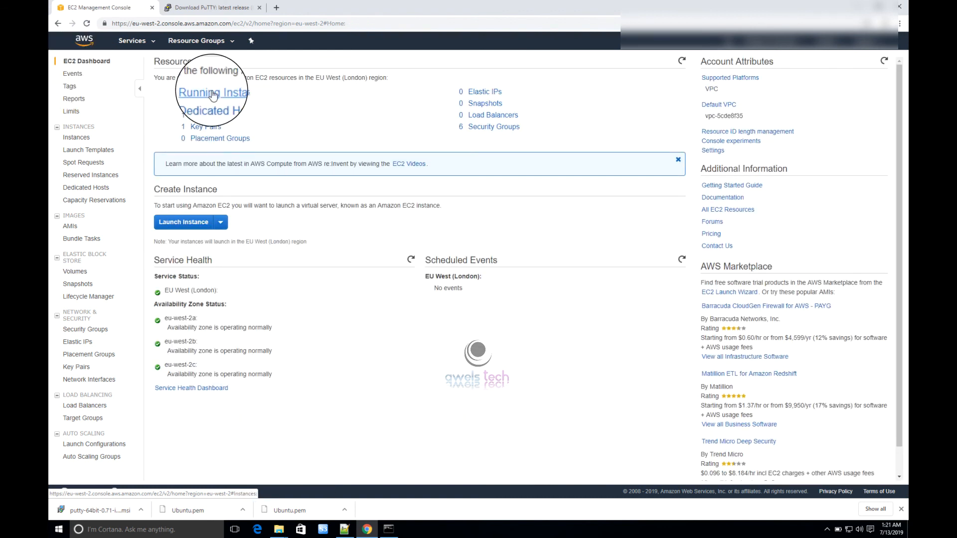
left_click(219, 99)
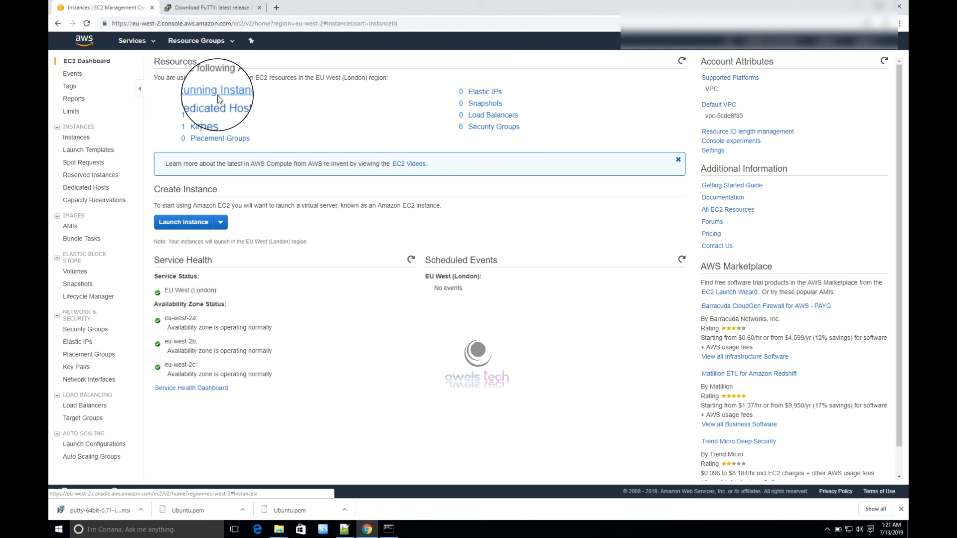
- Select the Ubuntu16 instance and look through its CloudWatch monitoring graphs
left_click(157, 122)
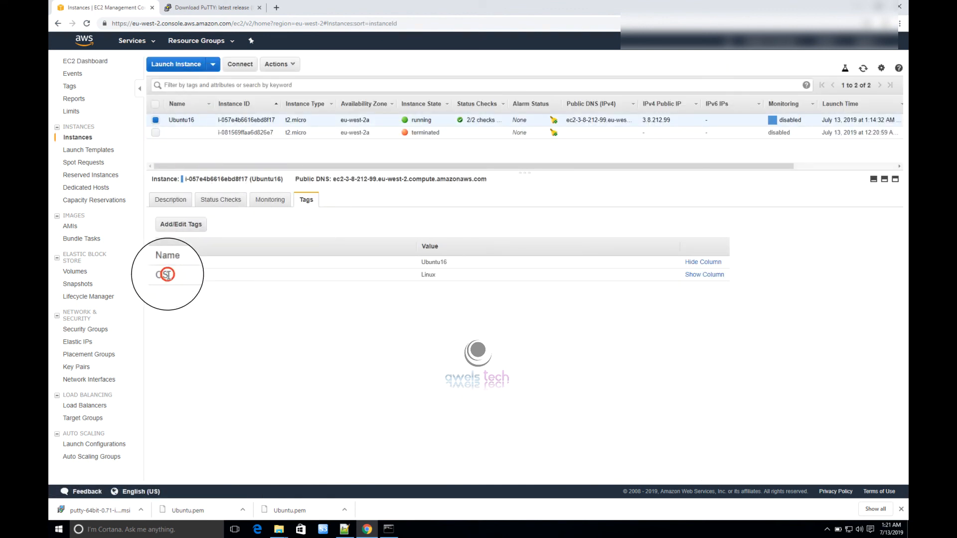
left_click(264, 205)
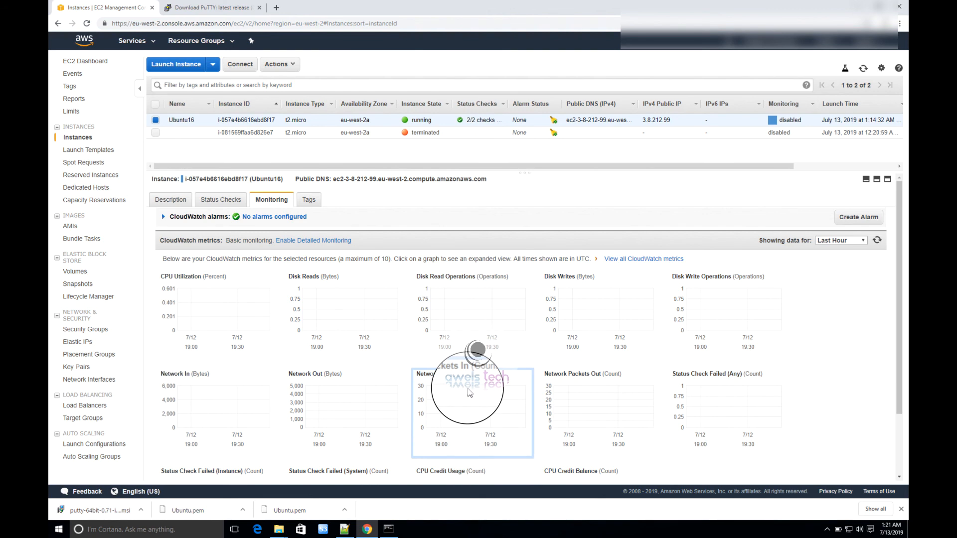
scroll(468, 392, "down", 2)
scroll(469, 392, "up", 2)
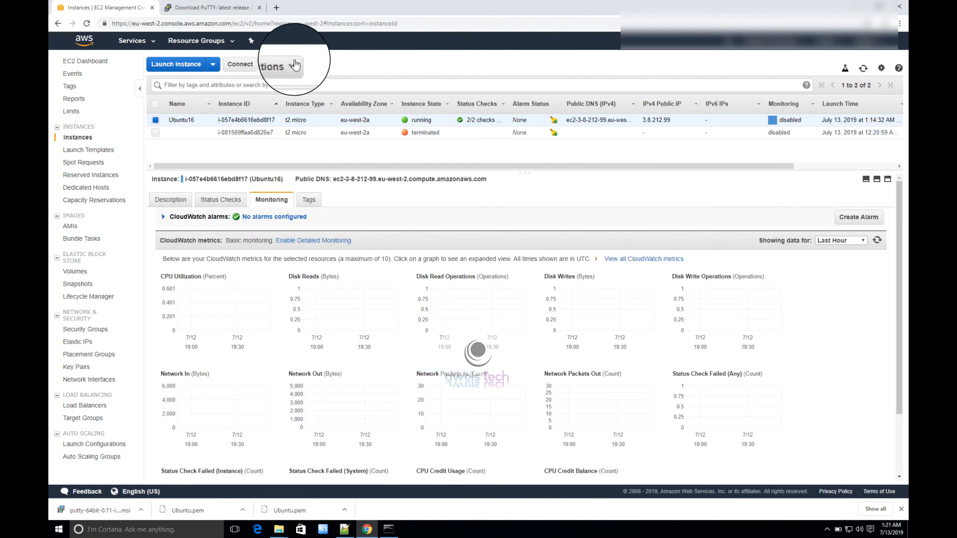
- Terminate the Ubuntu16 instance and confirm the termination
left_click(291, 70)
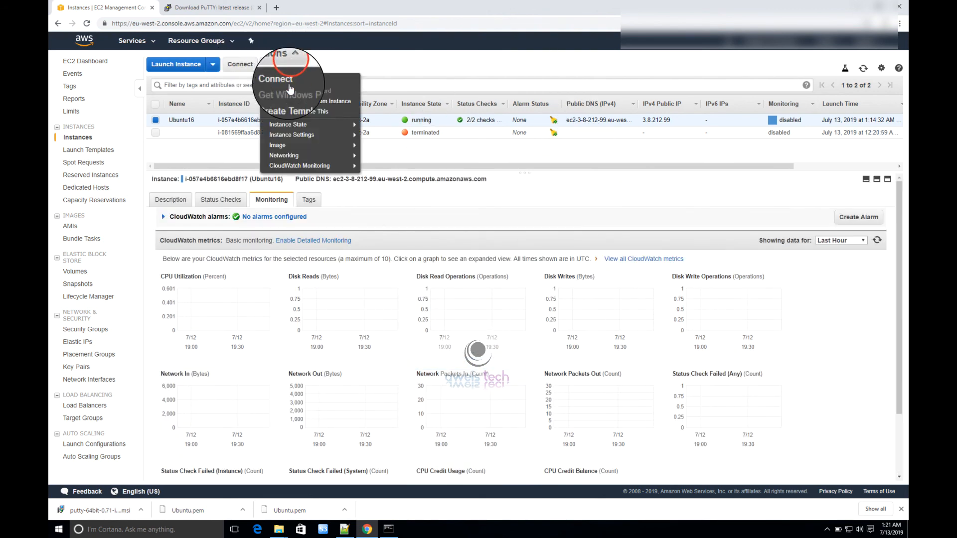
mouse_move(316, 129)
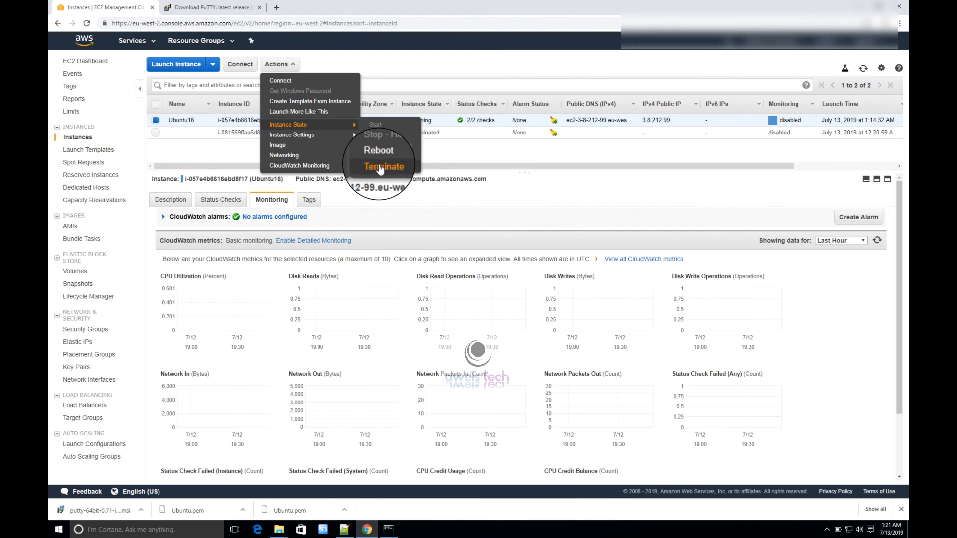
left_click(380, 169)
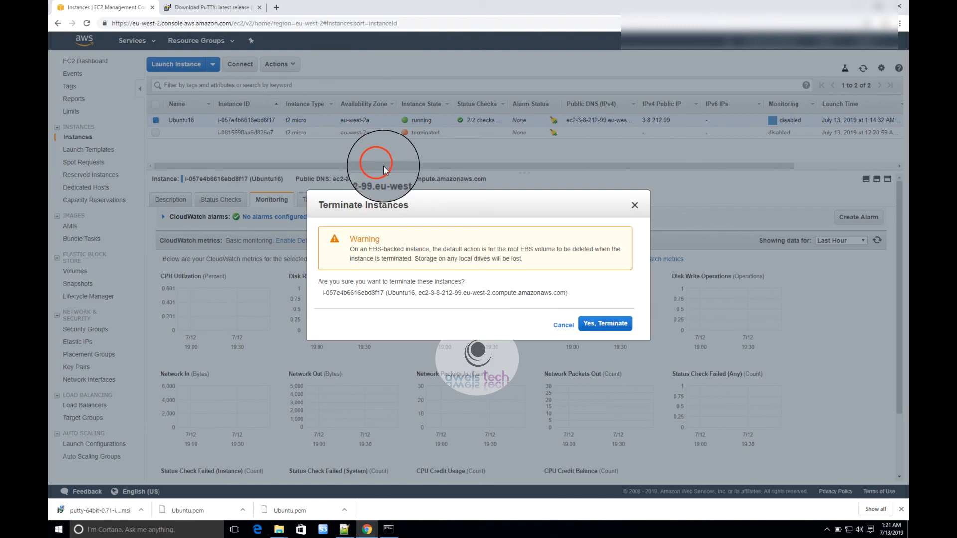
left_click(608, 329)
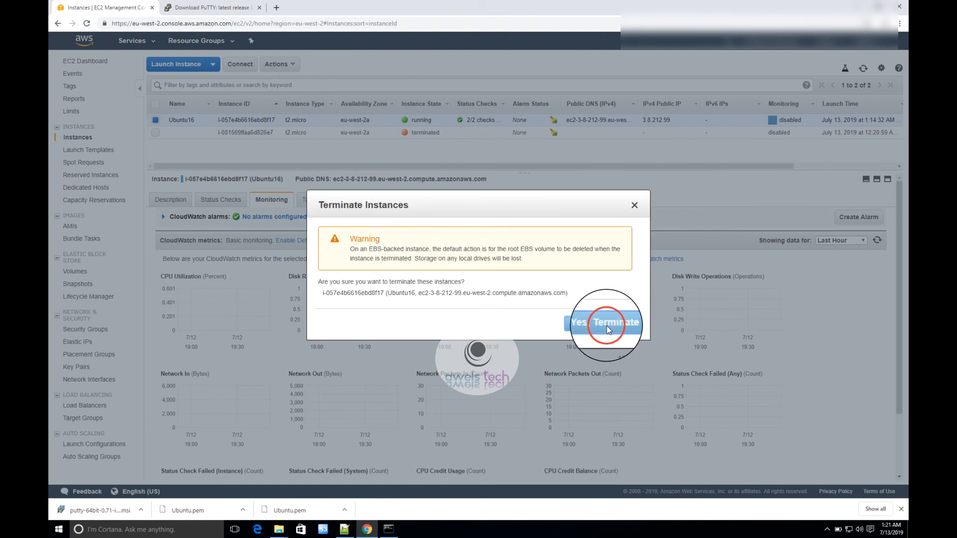